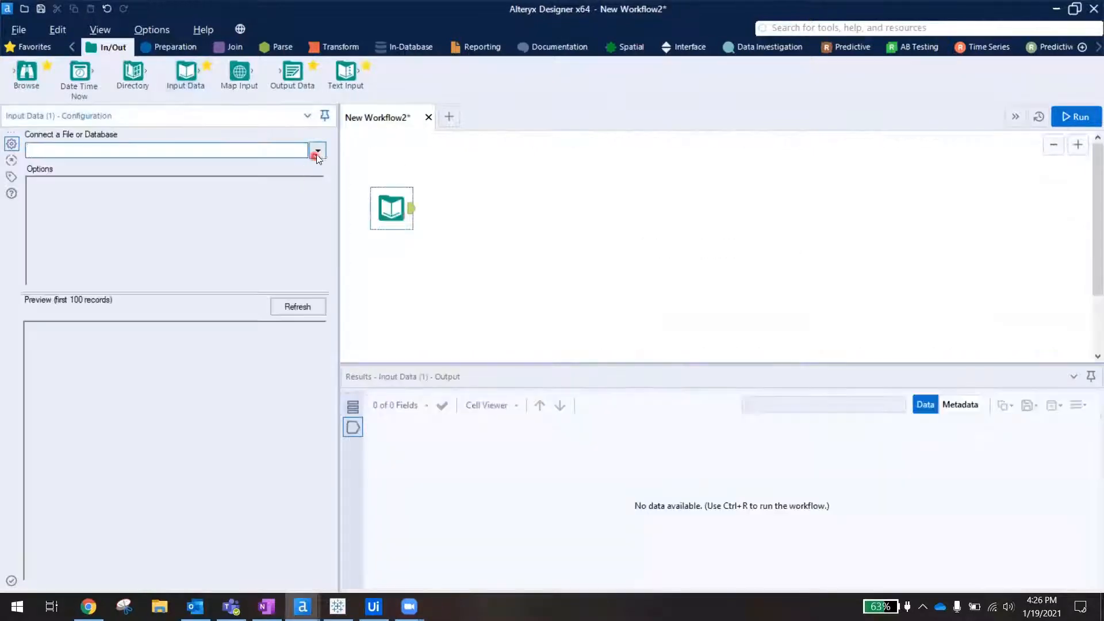
# Load the Hotel Bookings file from the Desktop into the Input Data tool and run the workflow.
pyautogui.click(317, 151)
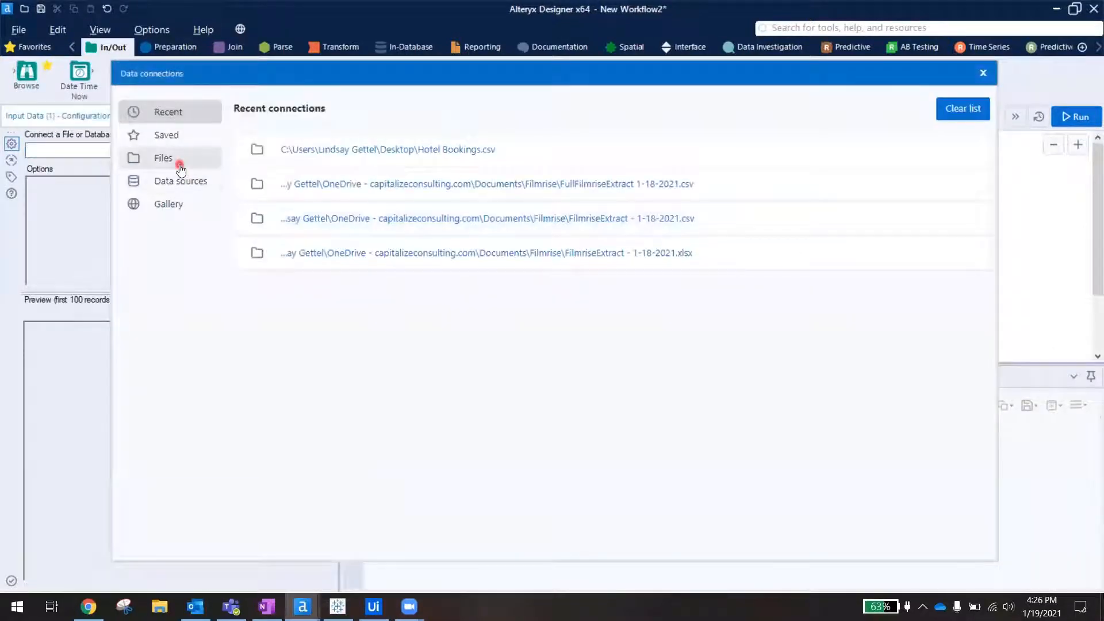
pyautogui.click(181, 167)
pyautogui.click(661, 157)
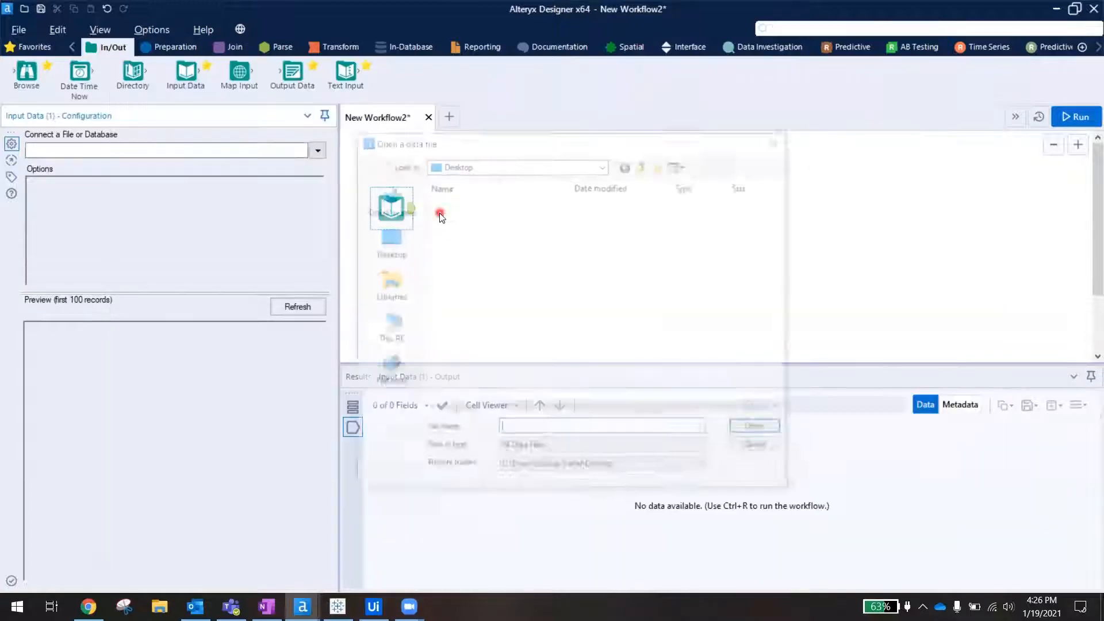
pyautogui.click(473, 221)
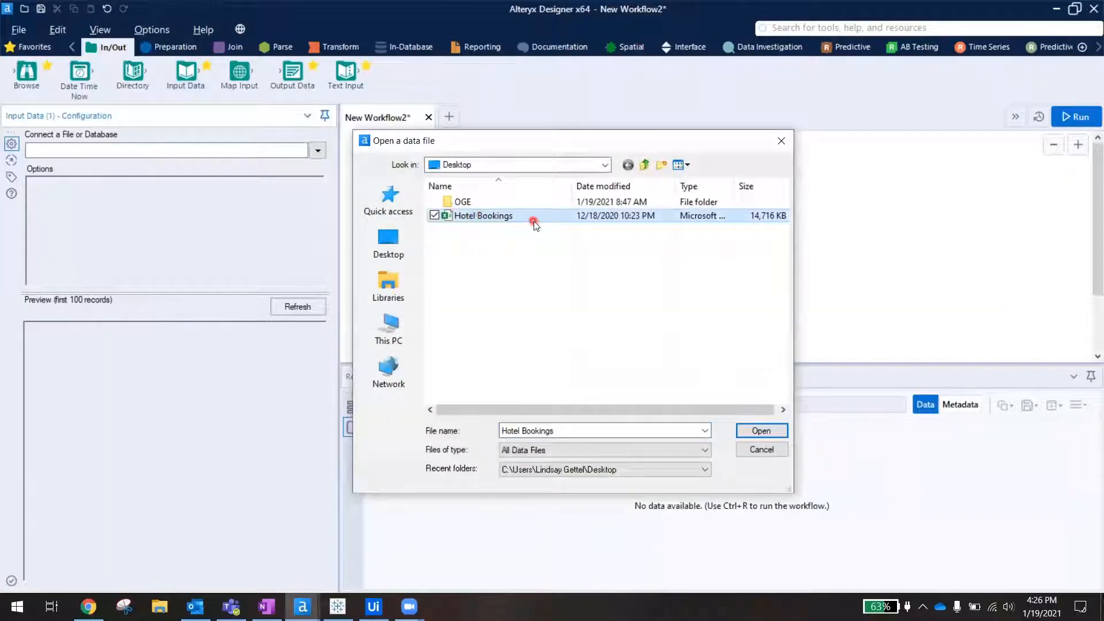
pyautogui.click(772, 432)
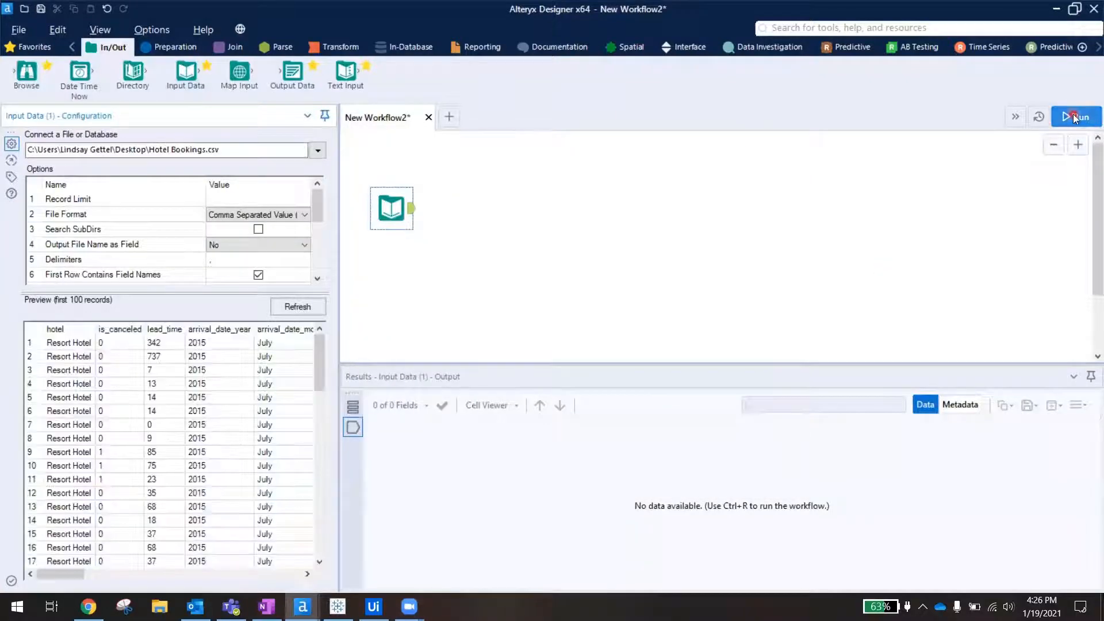
pyautogui.click(1073, 116)
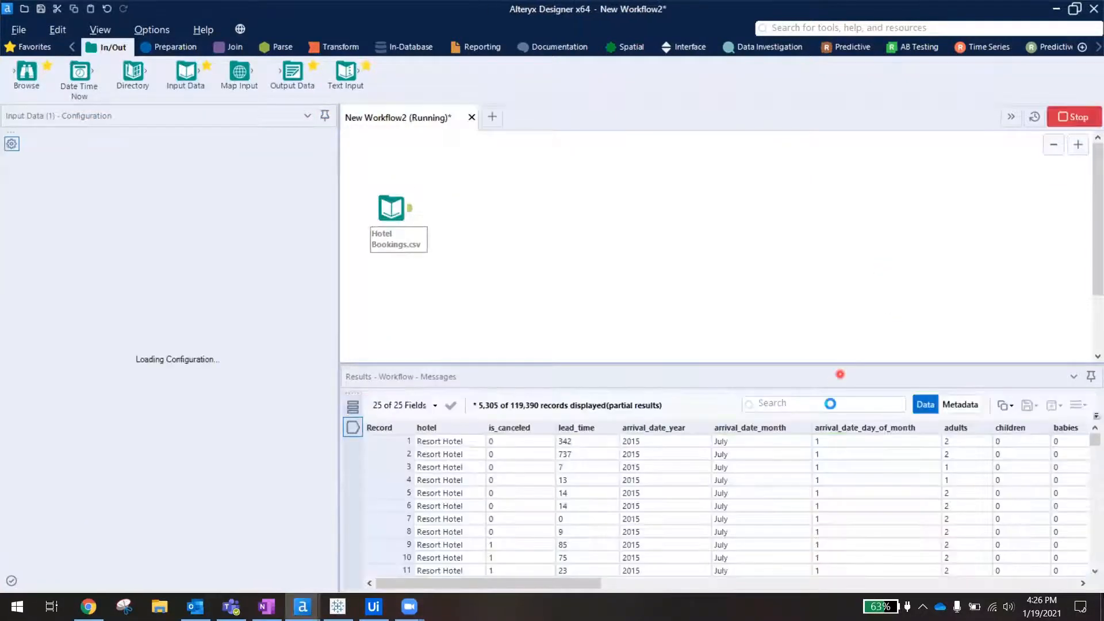
# Examine the arrival year, month and day-of-month fields and the reservation_status_date field in the Input Data results.
pyautogui.click(665, 496)
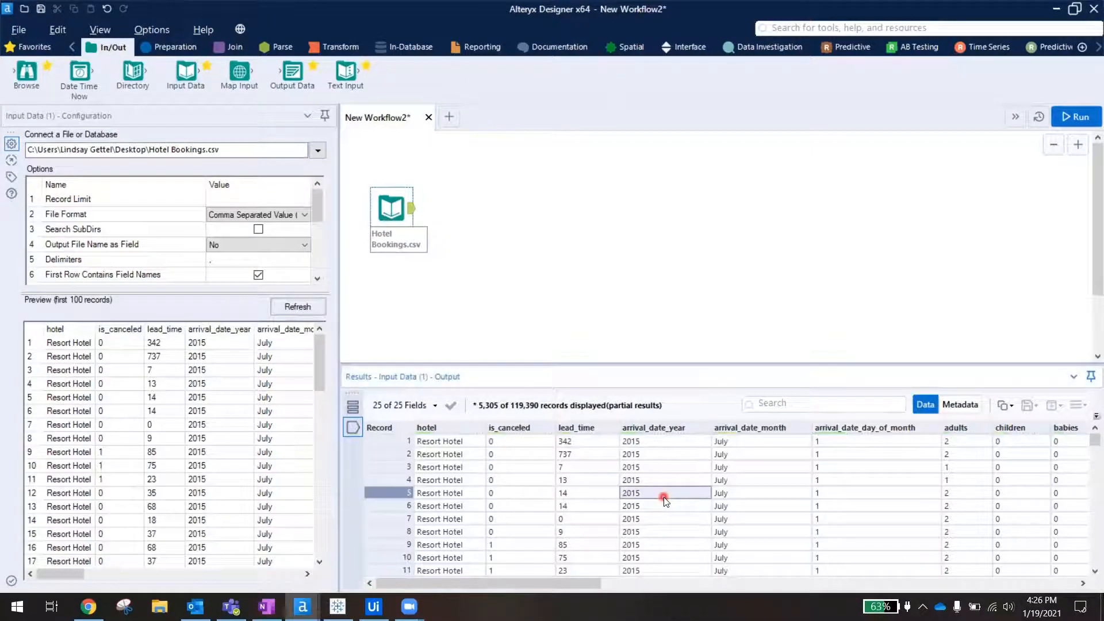
pyautogui.click(746, 496)
pyautogui.click(849, 496)
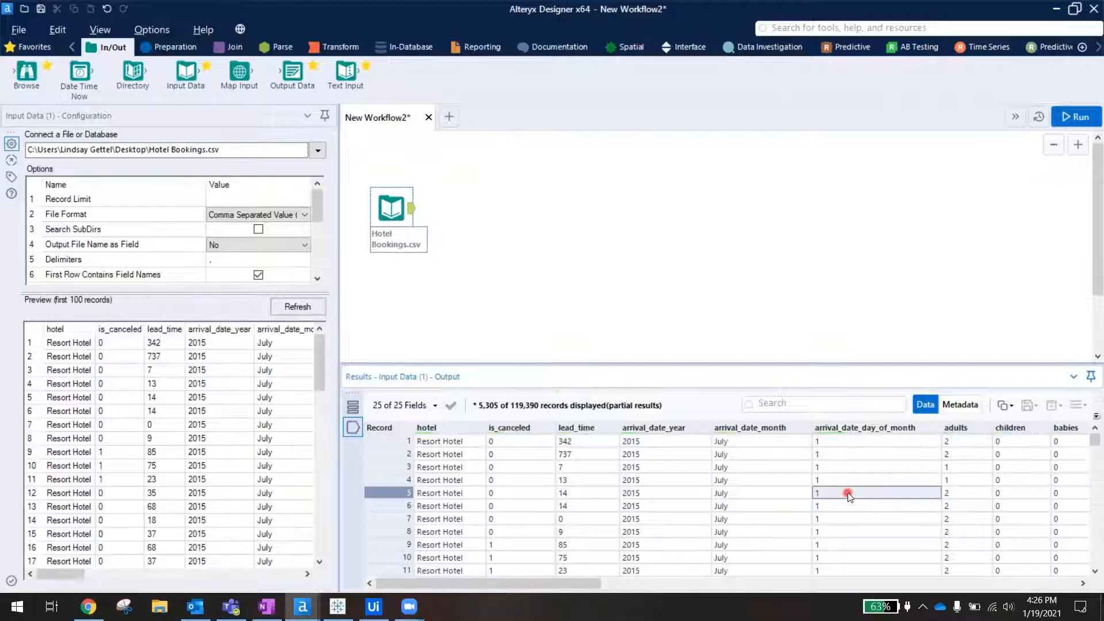
pyautogui.moveTo(567, 584); pyautogui.dragTo(755, 586)
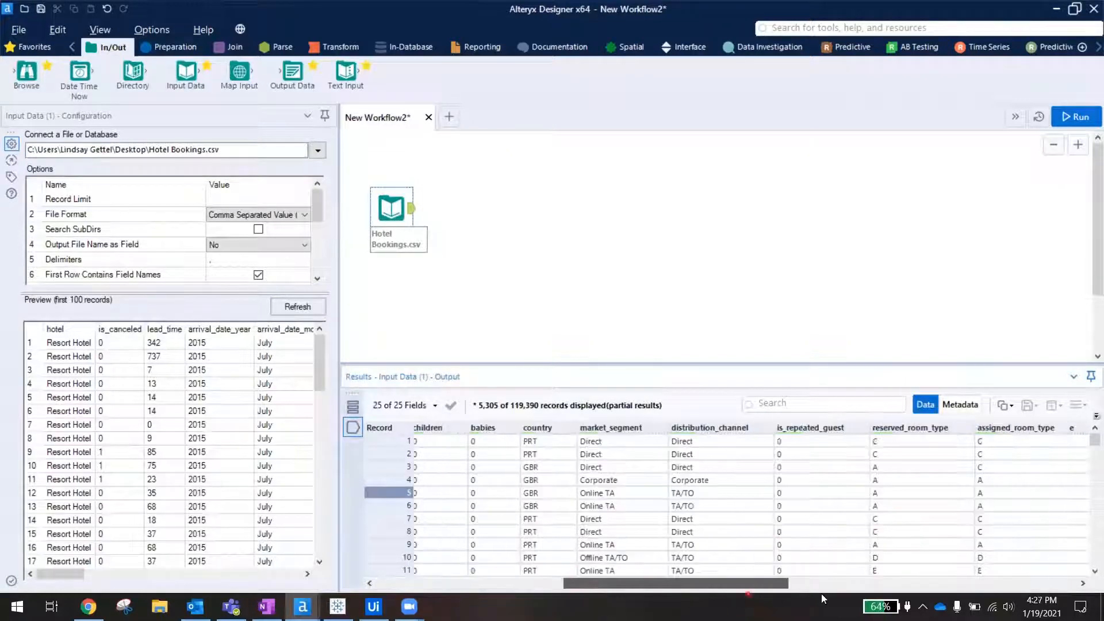
pyautogui.moveTo(821, 593); pyautogui.dragTo(1035, 593)
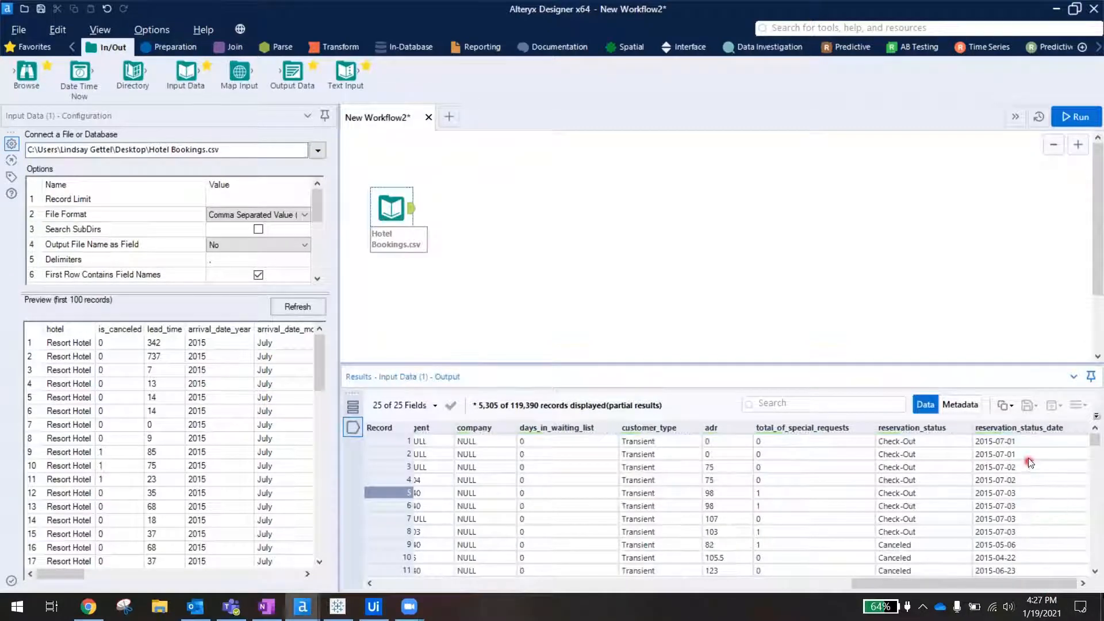
pyautogui.click(1033, 494)
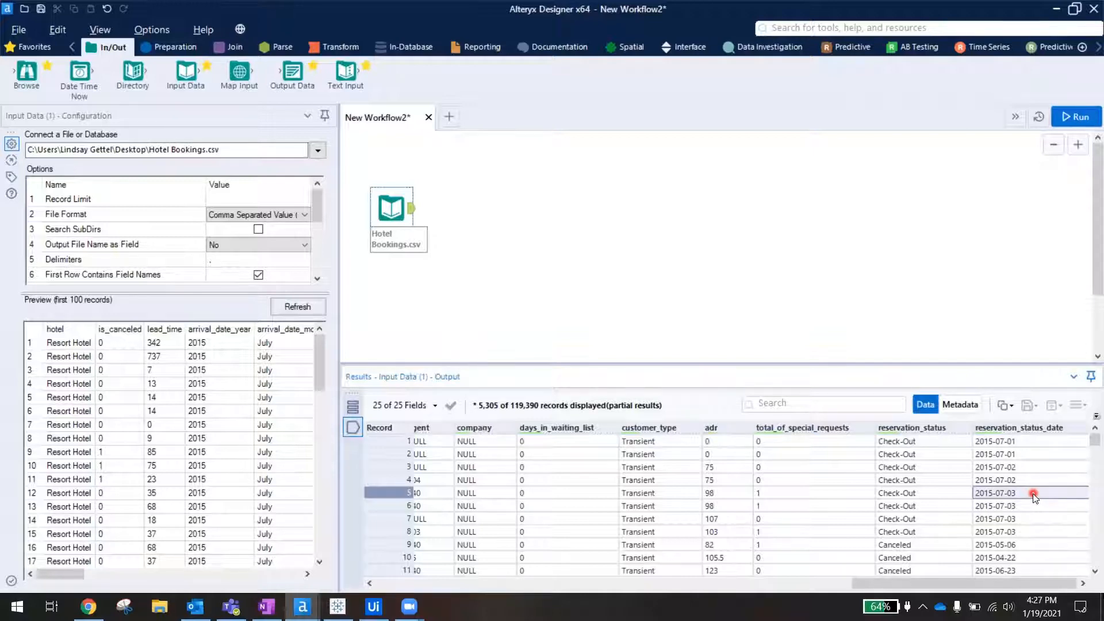
# Add a Formula tool connected after the Hotel Bookings input and look through its available output columns.
pyautogui.click(178, 49)
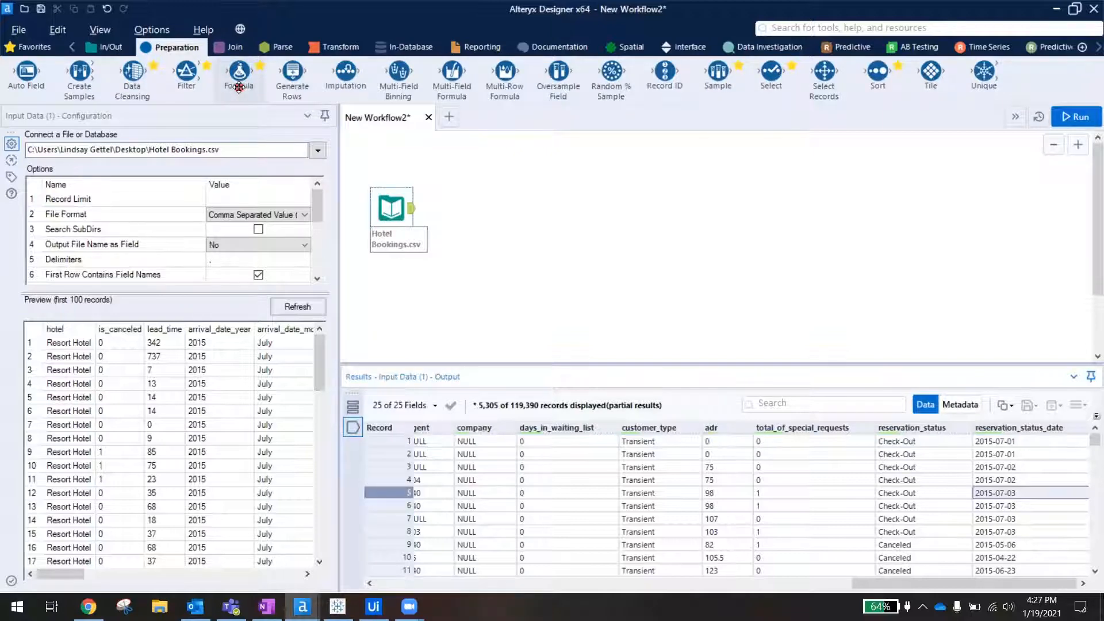
pyautogui.moveTo(238, 87); pyautogui.dragTo(478, 209)
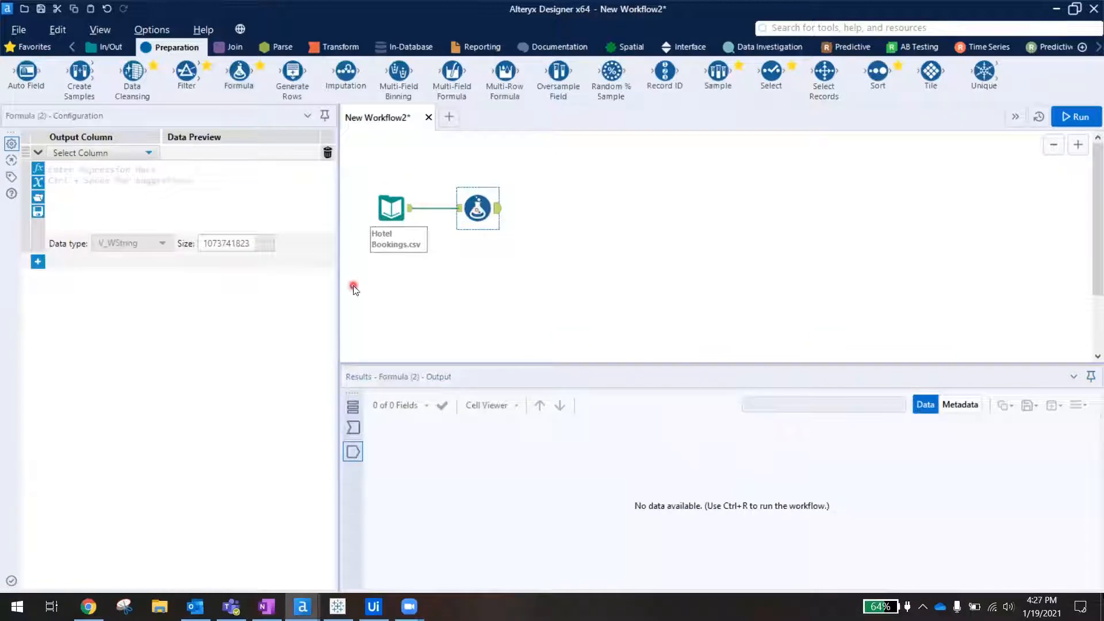
pyautogui.click(114, 153)
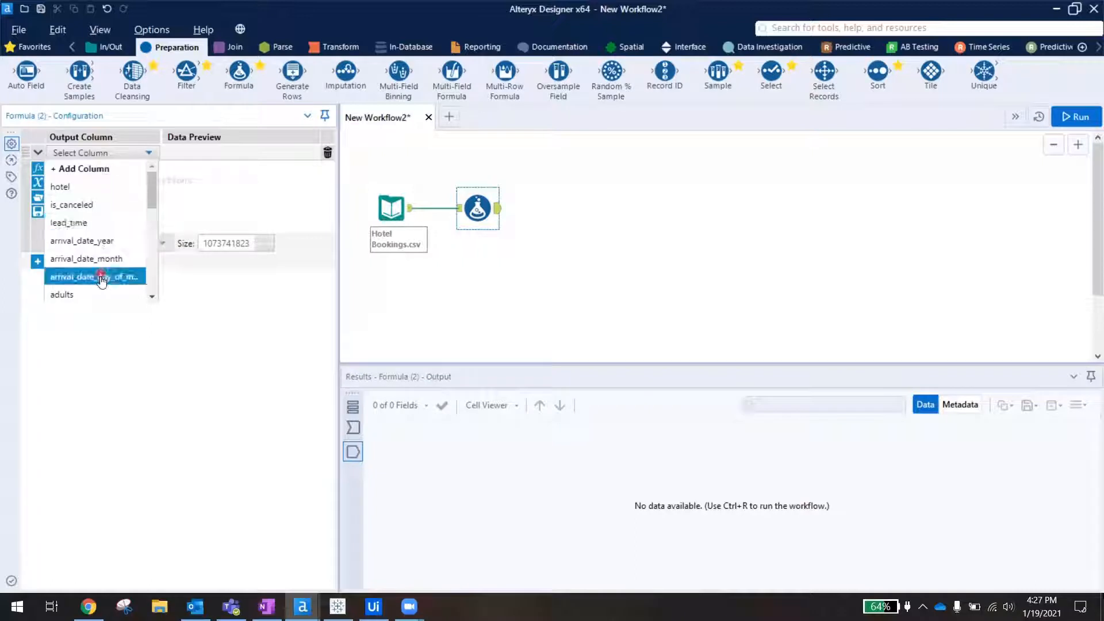
pyautogui.scroll(-4, 101, 288)
pyautogui.scroll(-3, 101, 277)
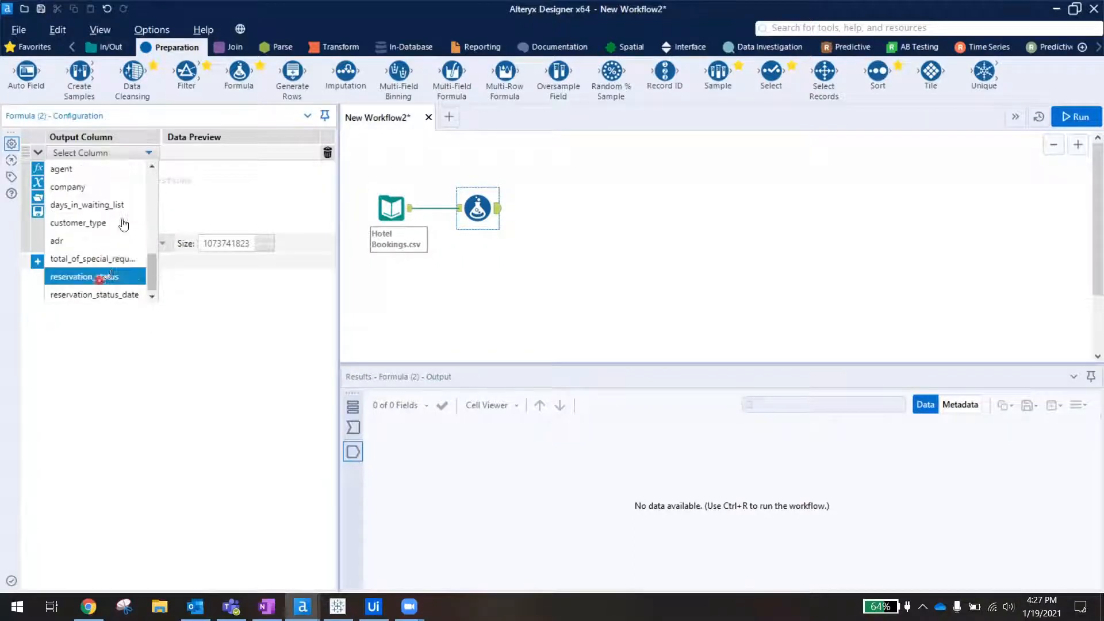
pyautogui.click(190, 167)
pyautogui.click(64, 176)
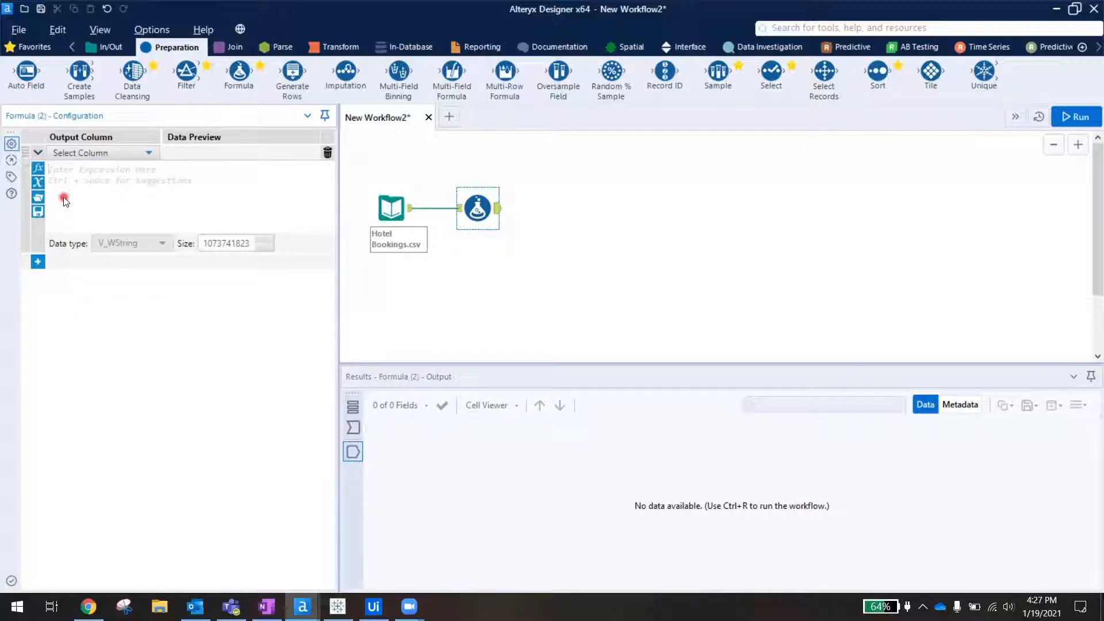
# Insert the suggested Contains function into the Formula tool's expression and clear it again.
pyautogui.click(39, 172)
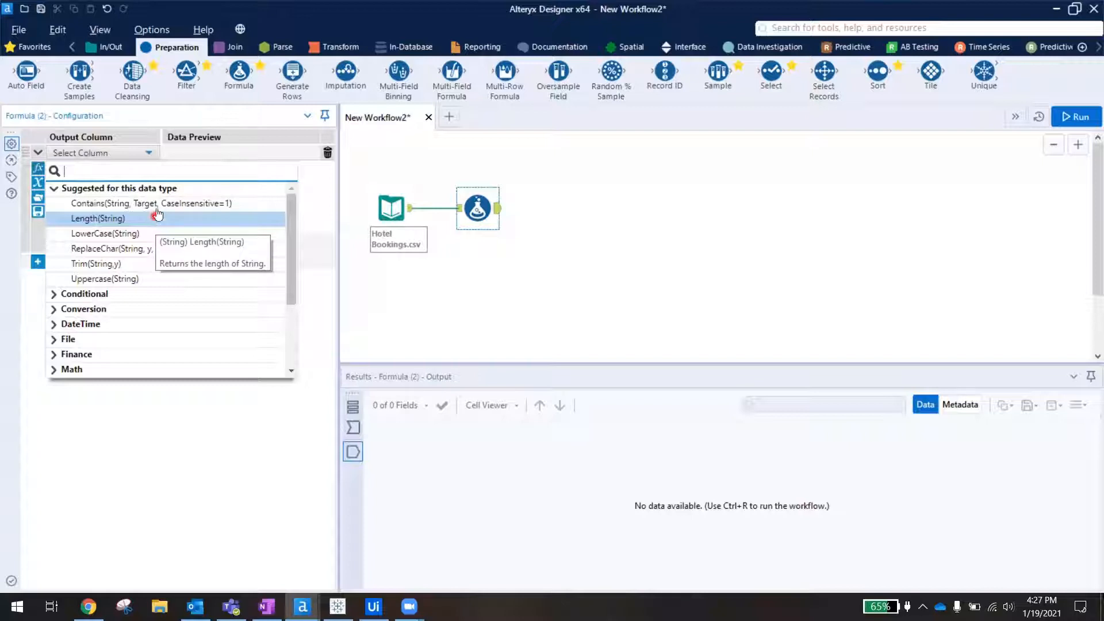
pyautogui.click(158, 204)
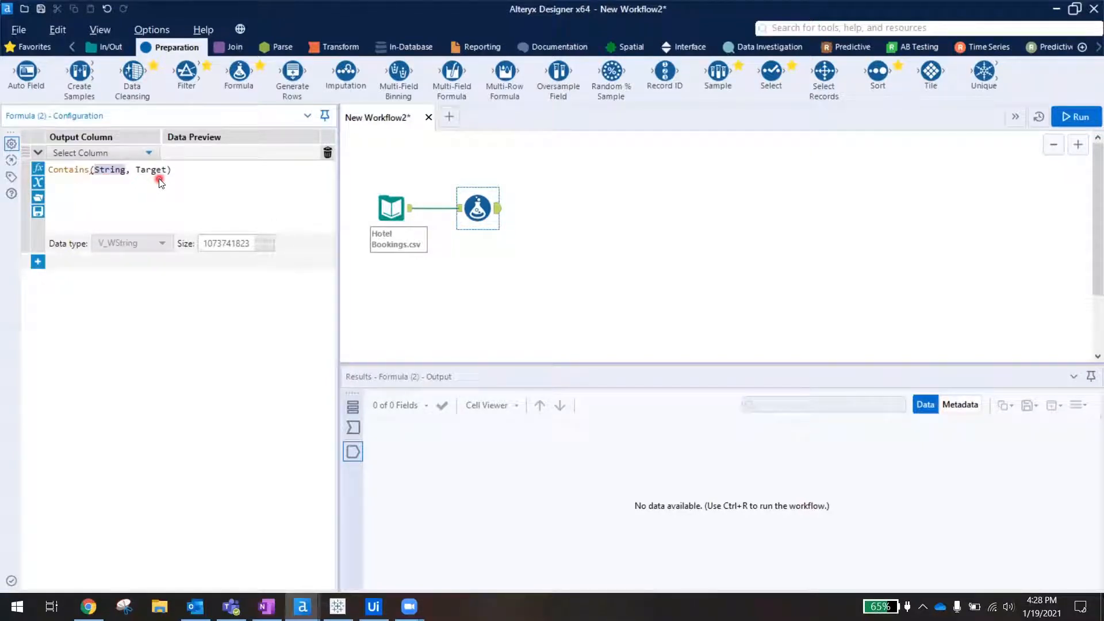
pyautogui.moveTo(180, 169); pyautogui.dragTo(38, 173)
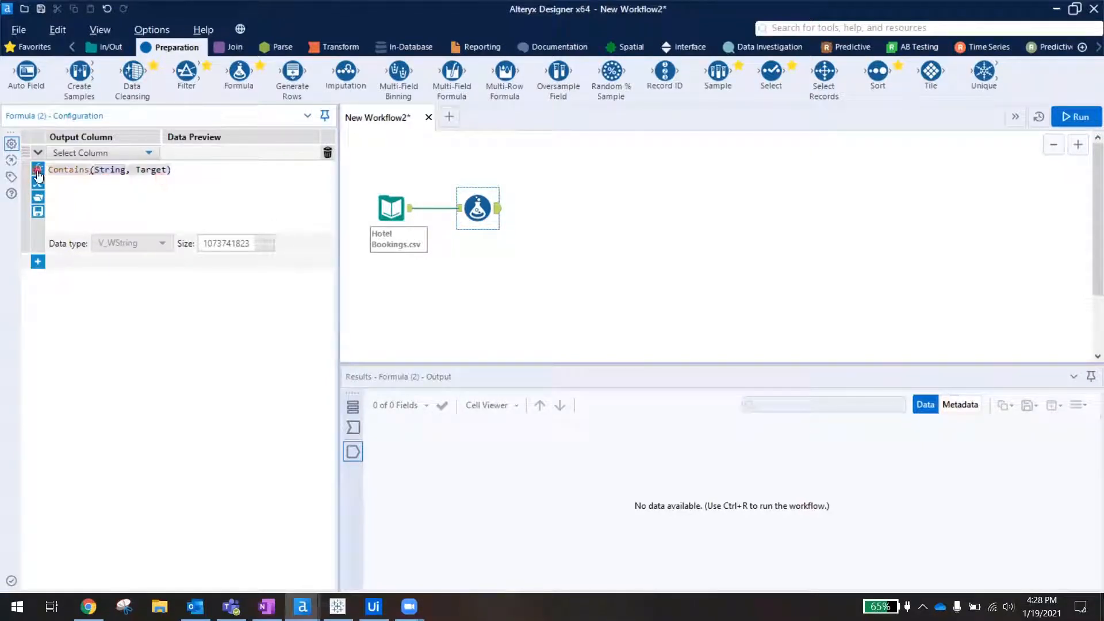
pyautogui.press('BackSpace')
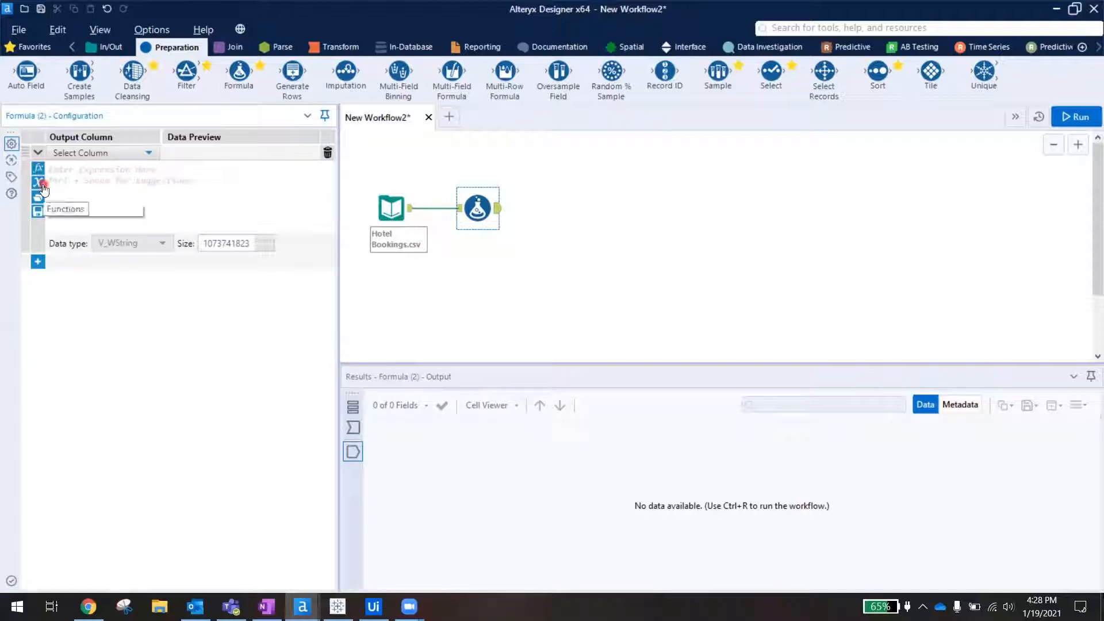
# Look through the Formula tool's existing columns, recent expressions and save-expression option without inserting or saving anything.
pyautogui.click(39, 185)
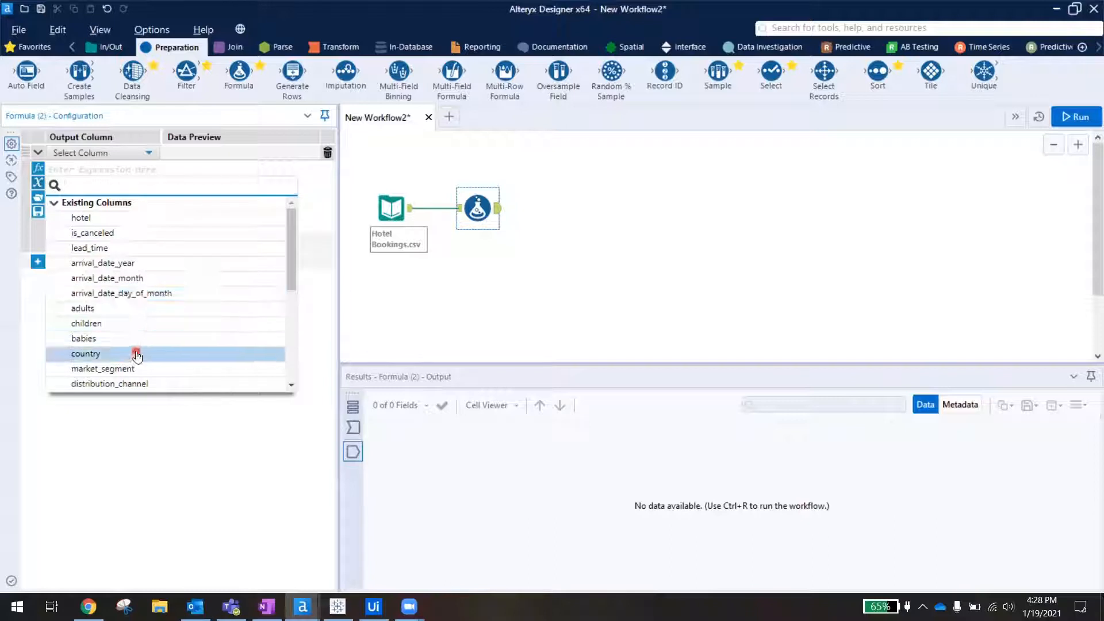
pyautogui.scroll(-5, 144, 347)
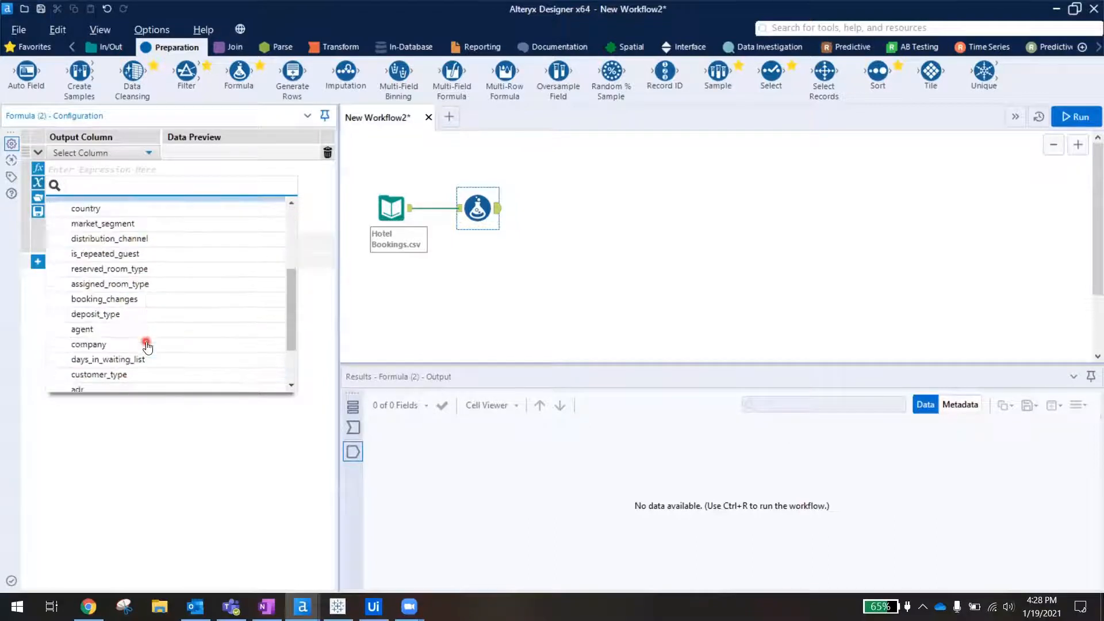
pyautogui.click(312, 207)
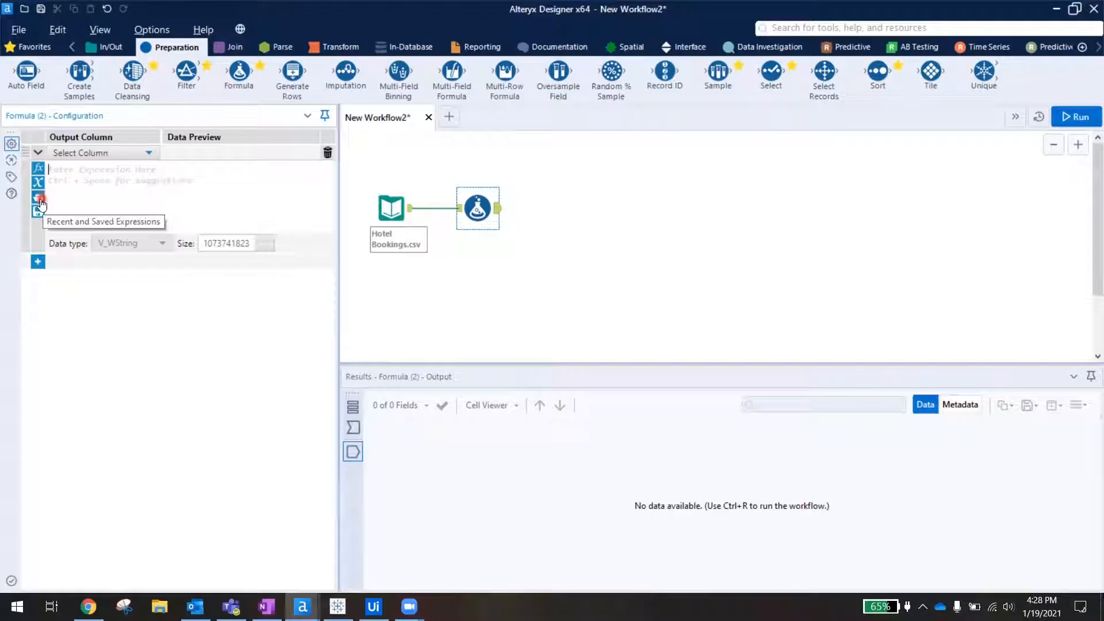
pyautogui.click(41, 200)
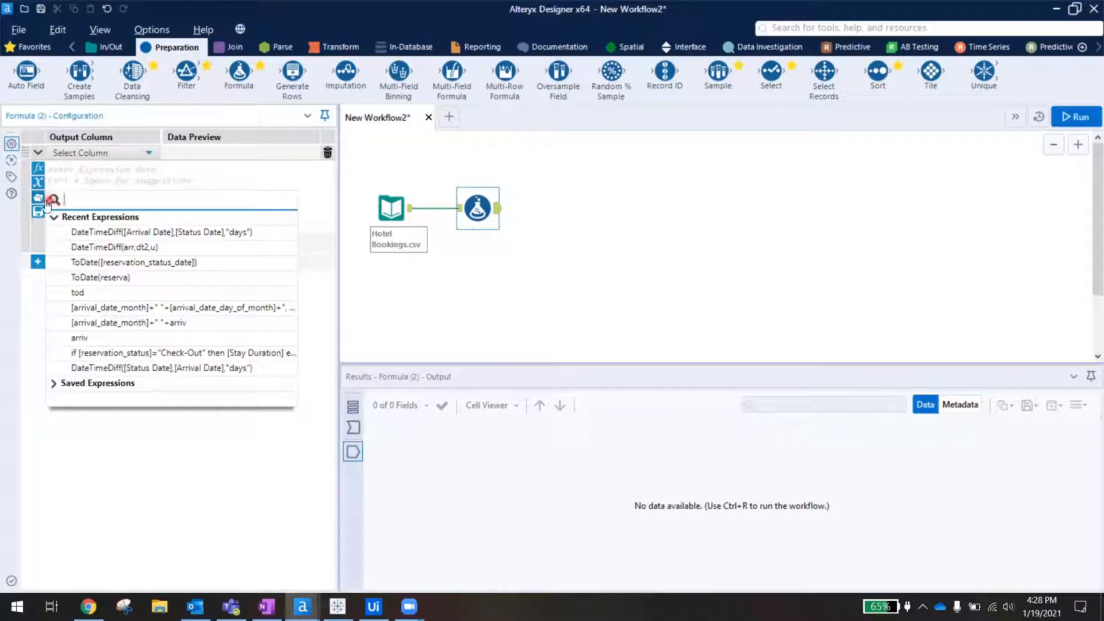
pyautogui.click(114, 296)
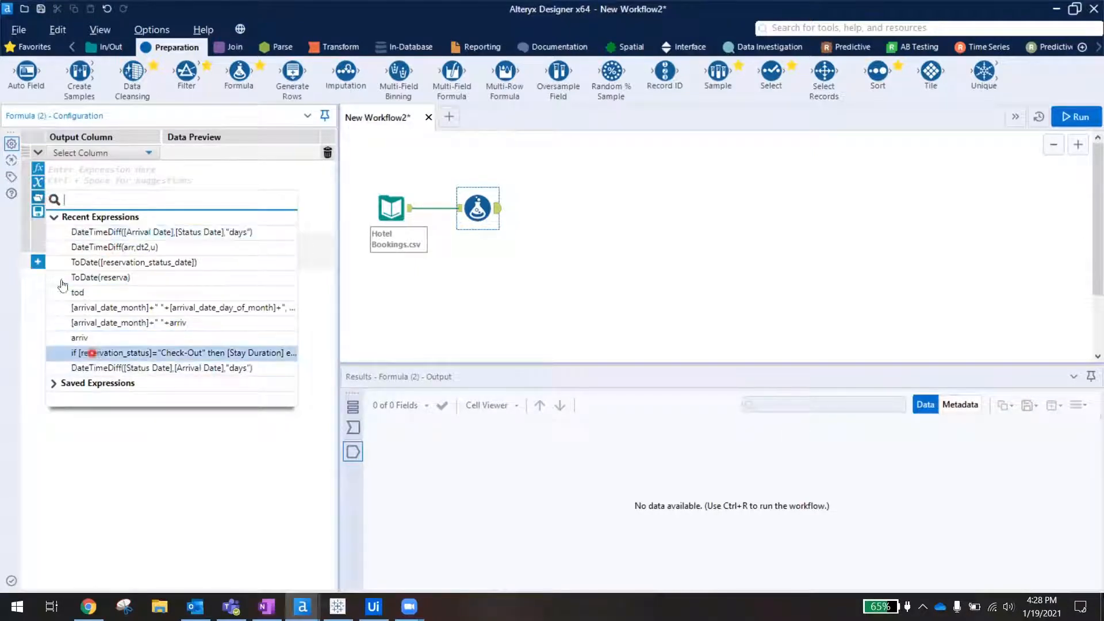
pyautogui.click(38, 213)
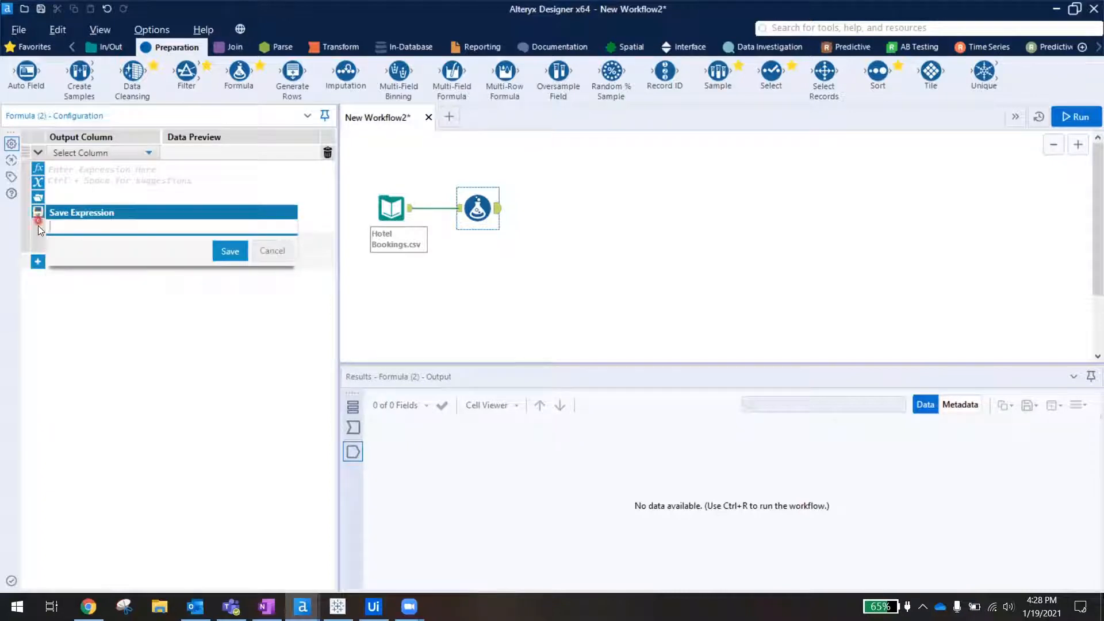
pyautogui.click(272, 251)
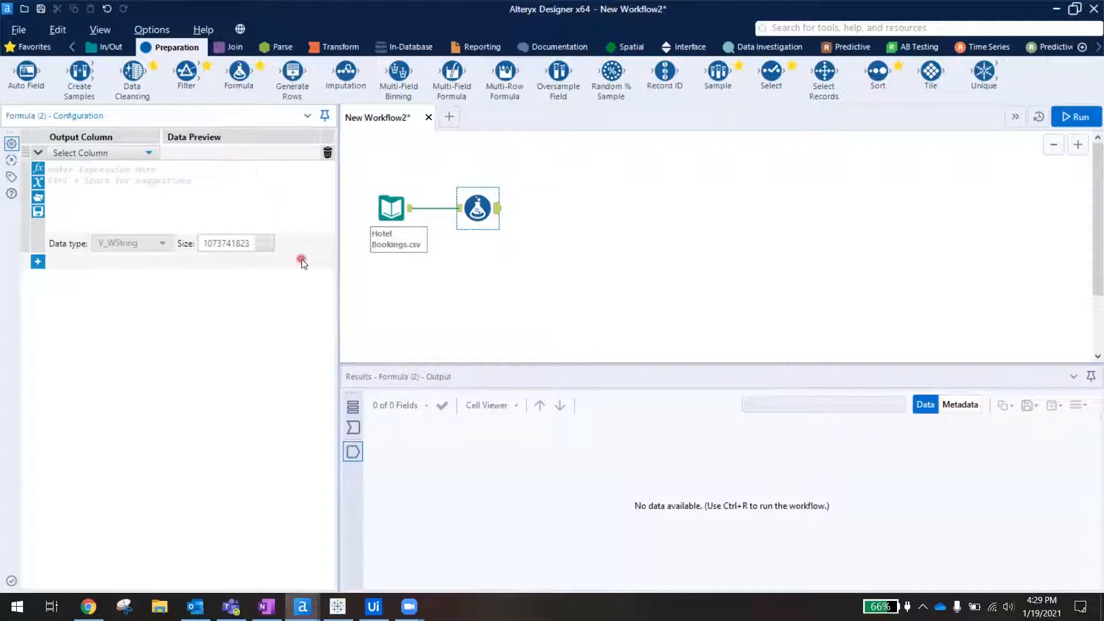
# Add a second expression to the Formula tool and delete it again.
pyautogui.click(38, 263)
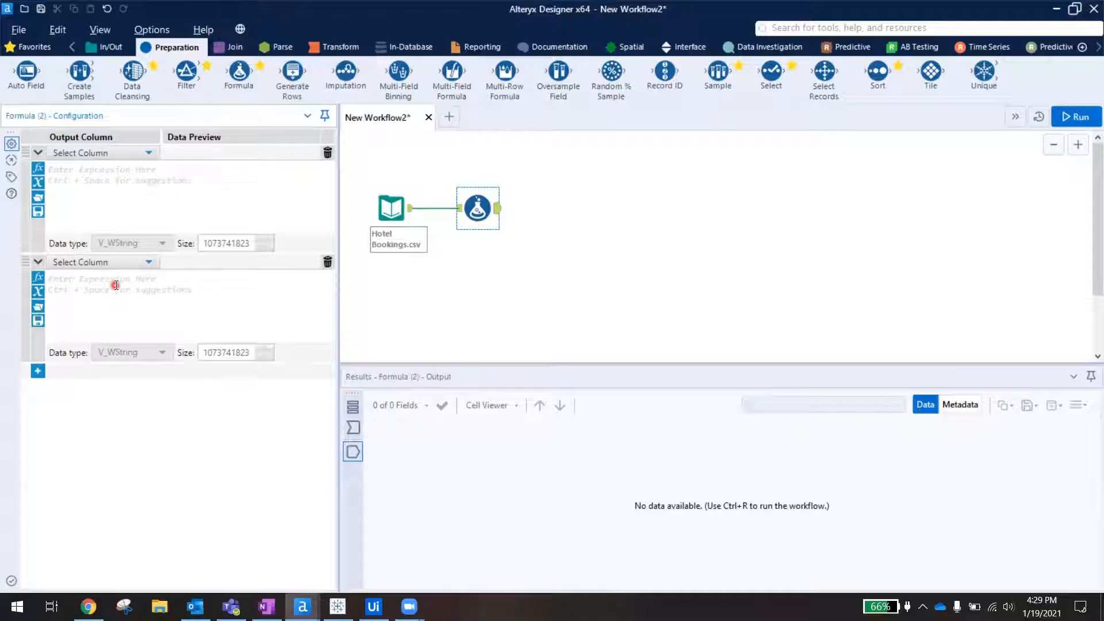
pyautogui.click(327, 264)
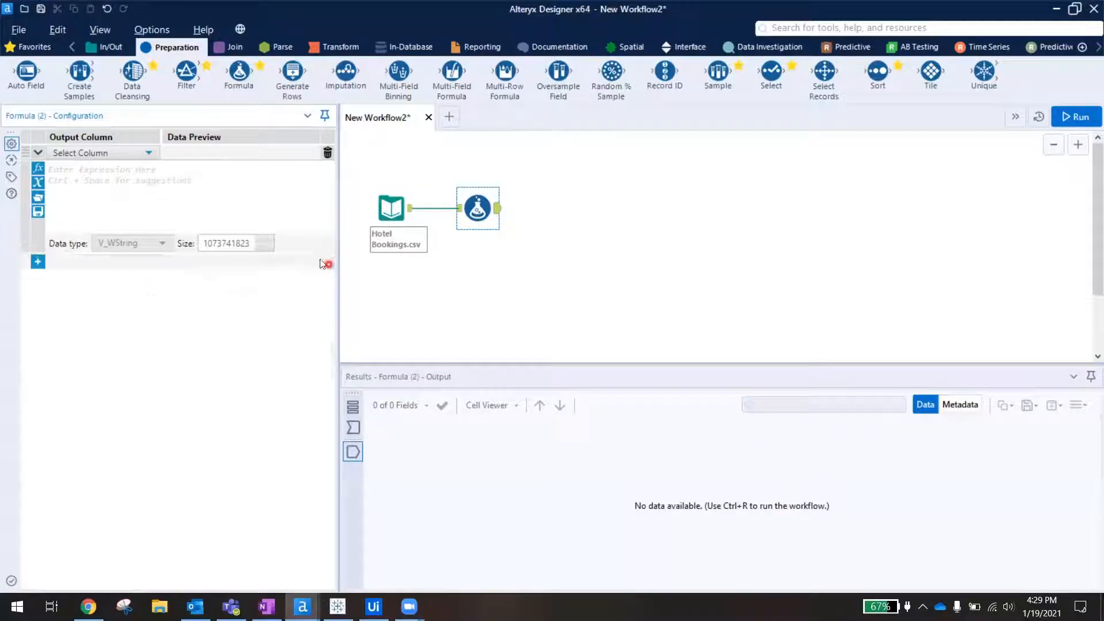
# Review the arrival_date_year, arrival_date_month and arrival_date_day_of_month fields in the Hotel Bookings input's output.
pyautogui.click(410, 211)
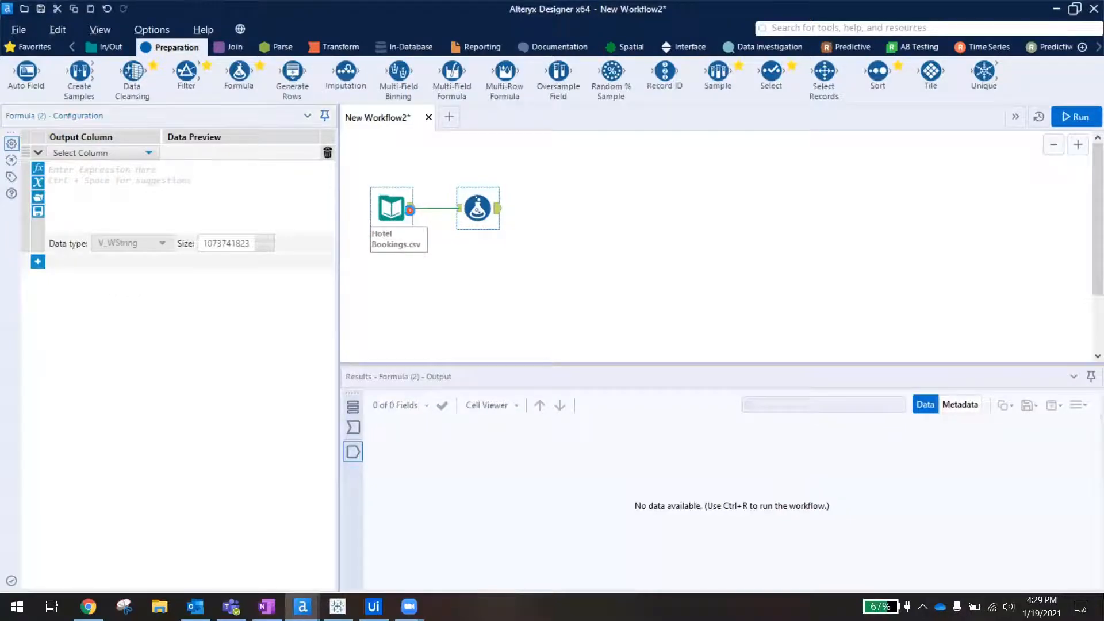
pyautogui.click(659, 494)
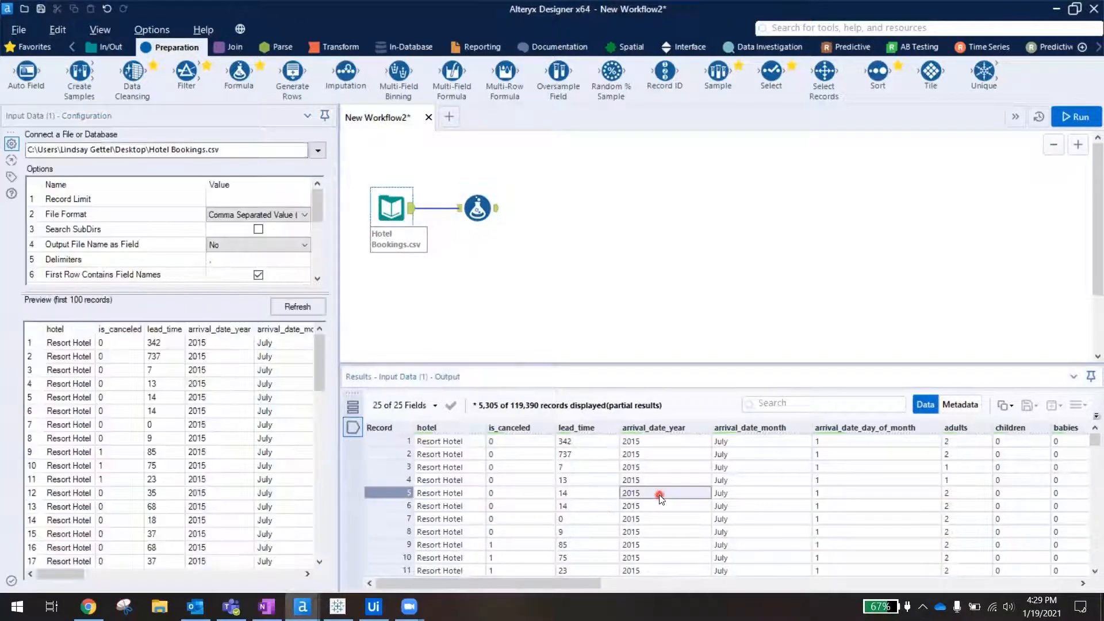
pyautogui.click(791, 495)
pyautogui.click(862, 494)
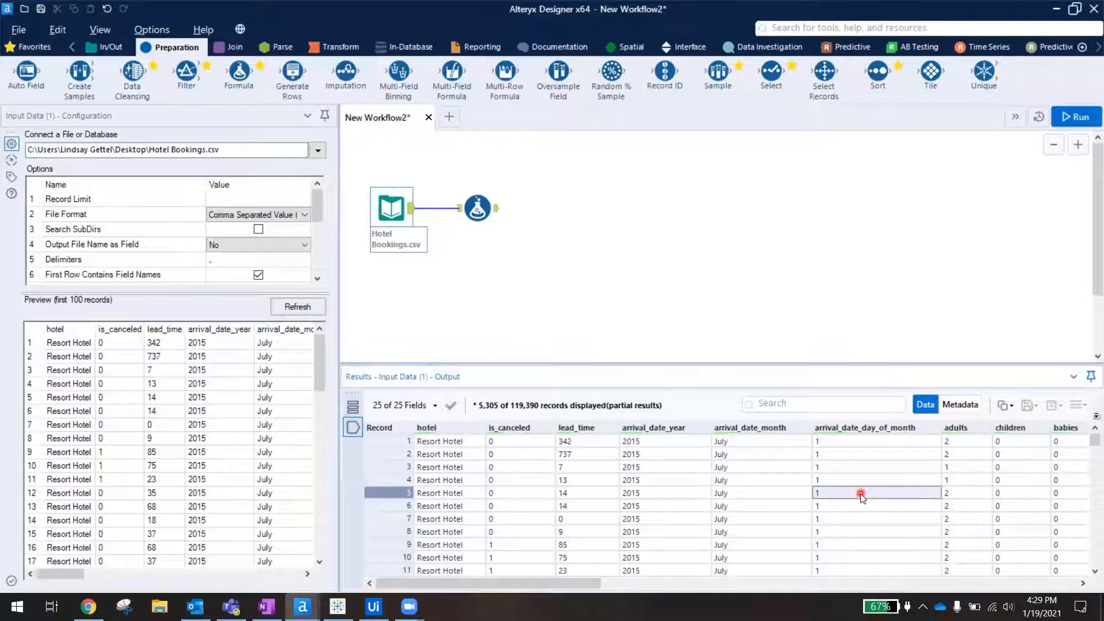
# Enter the [arrival_date_month] field as the start of the Formula tool's first expression.
pyautogui.click(489, 216)
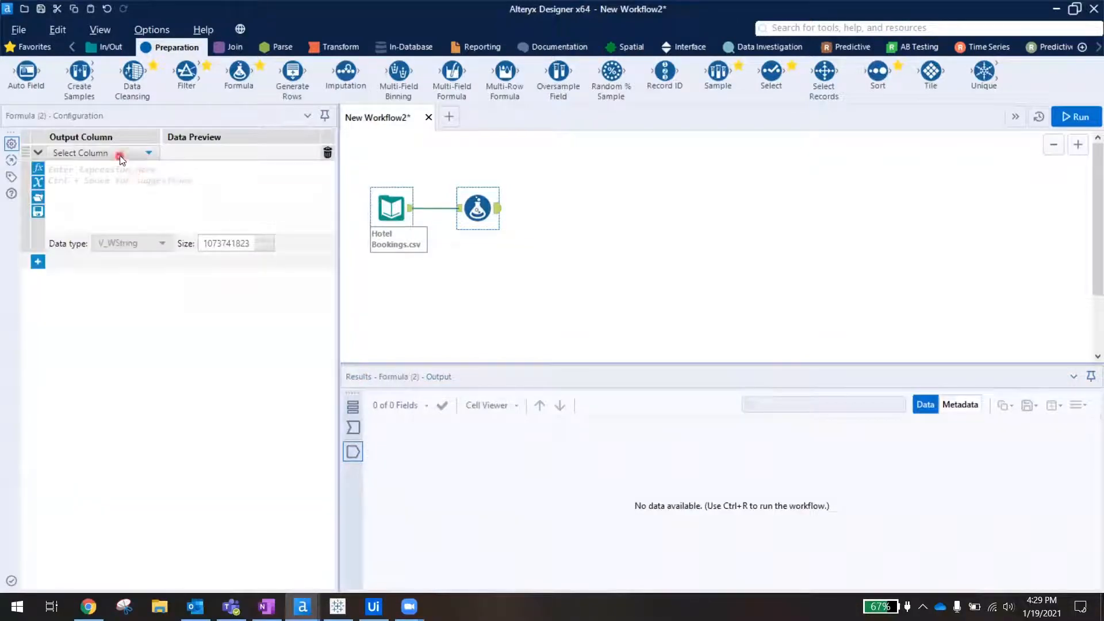
pyautogui.click(116, 170)
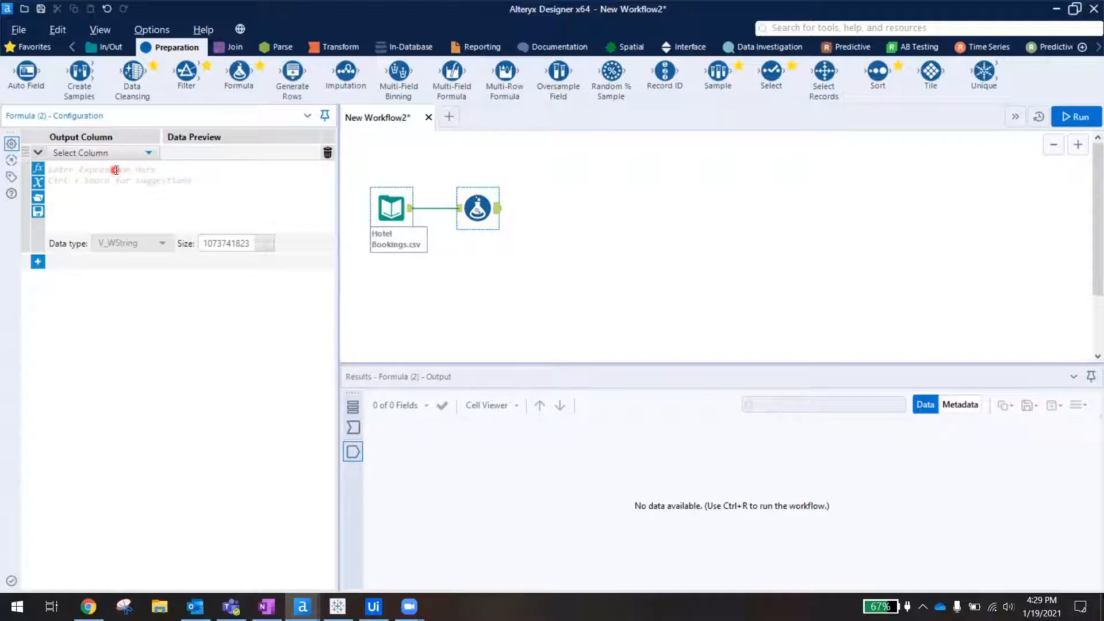
pyautogui.write('arr')
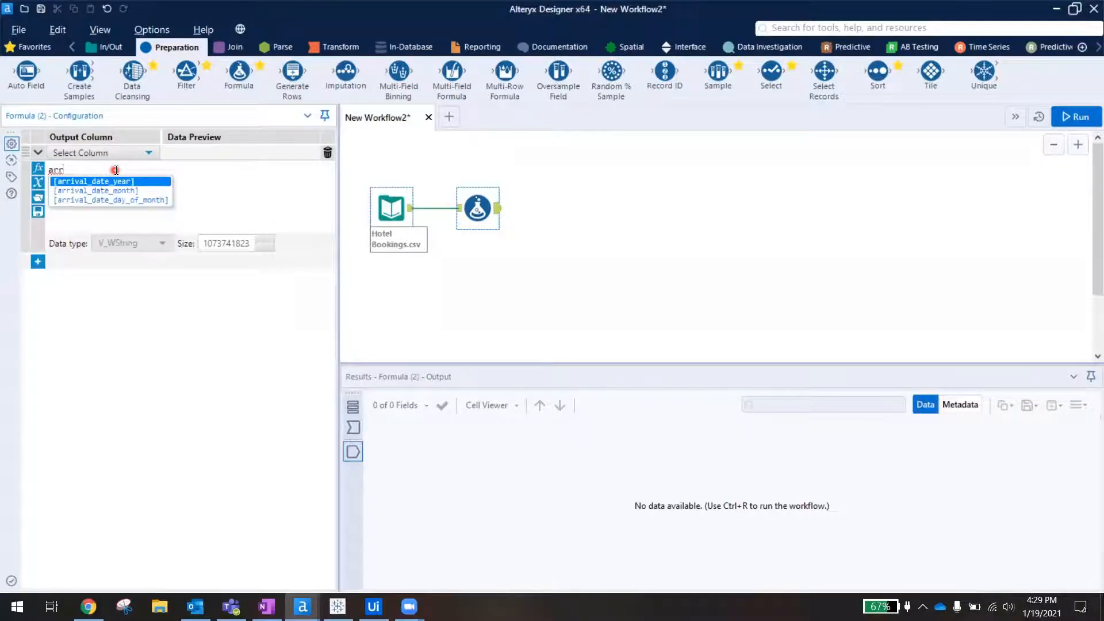
pyautogui.click(147, 193)
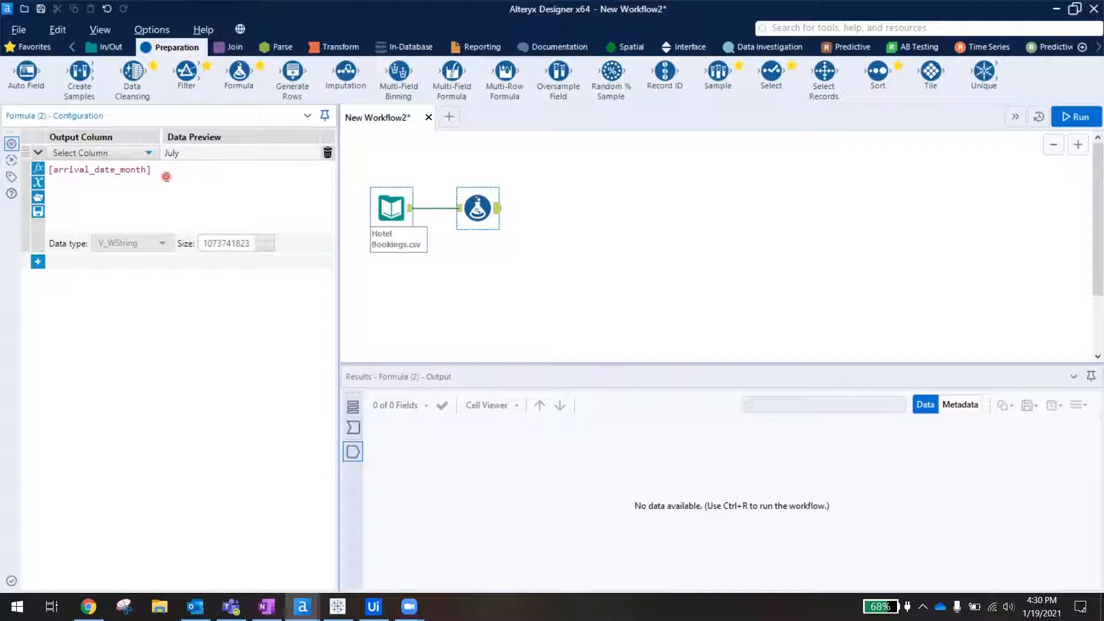
# Extend the first expression to [arrival_date_month]+" "+[arrival_date_day_of_month]+", "+[arrival_date_year].
pyautogui.write('+"')
pyautogui.write('"+arr')
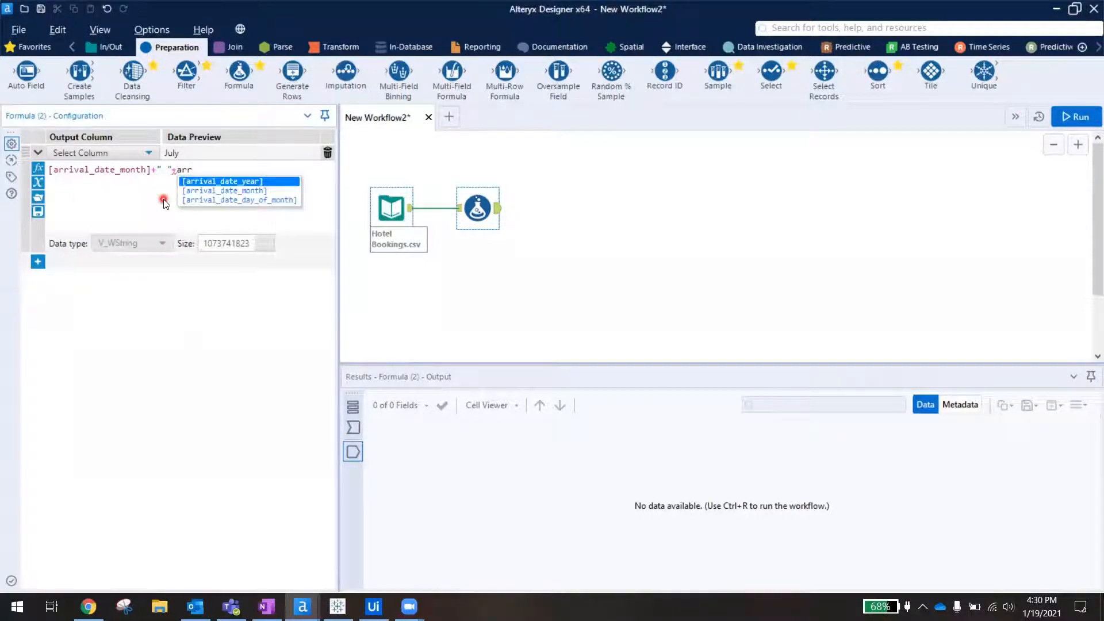
pyautogui.click(232, 201)
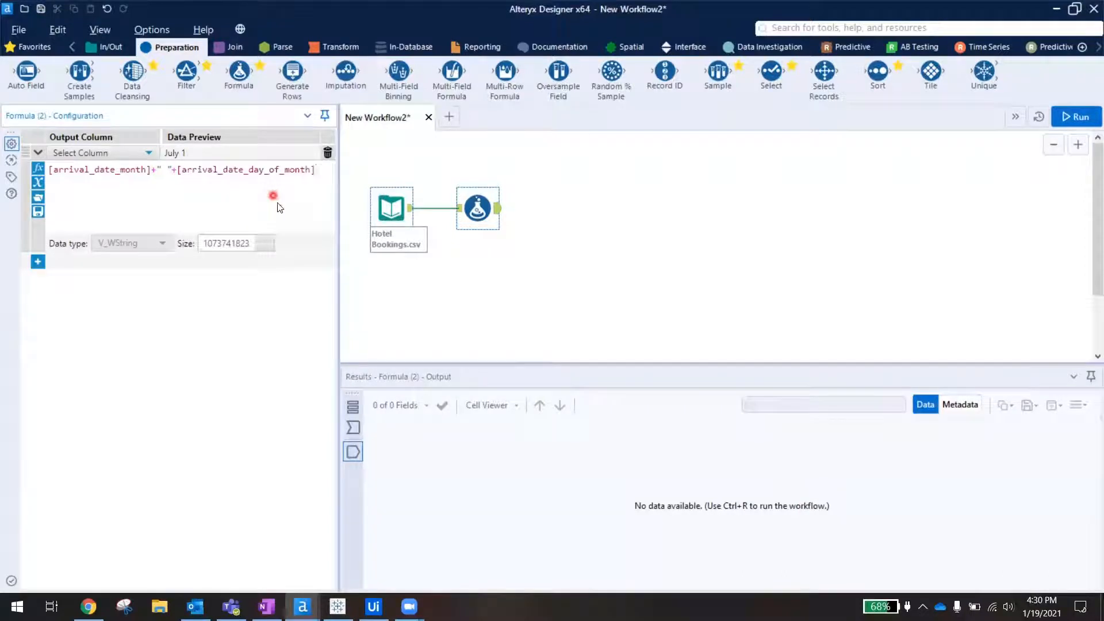
pyautogui.write('+""')
pyautogui.press('Left')
pyautogui.write(',')
pyautogui.press('Right')
pyautogui.write('+arri')
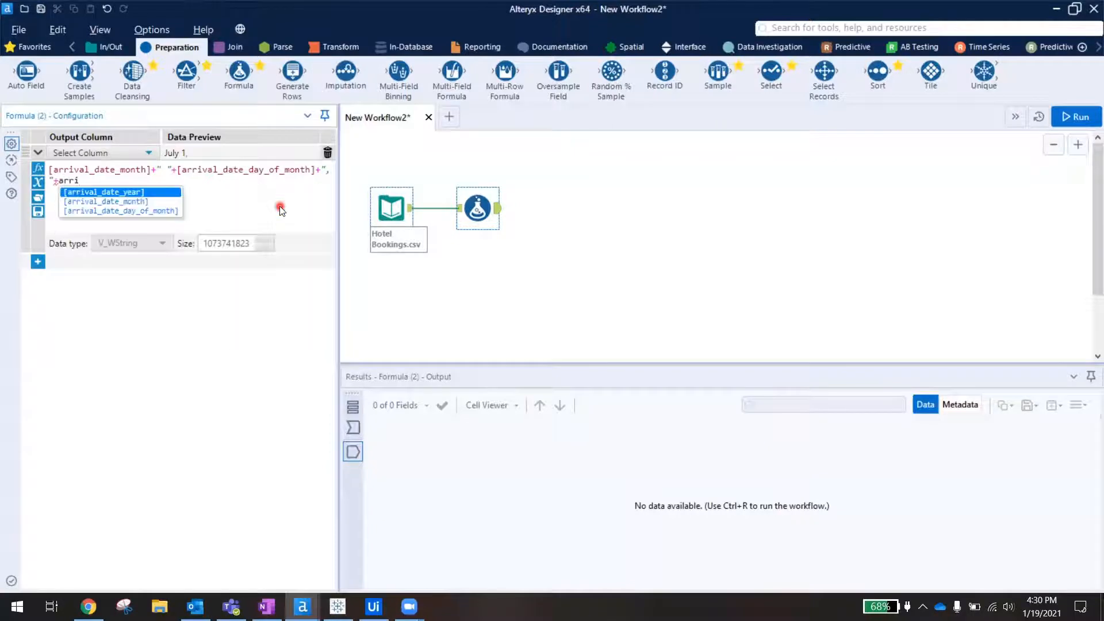
pyautogui.press('Return')
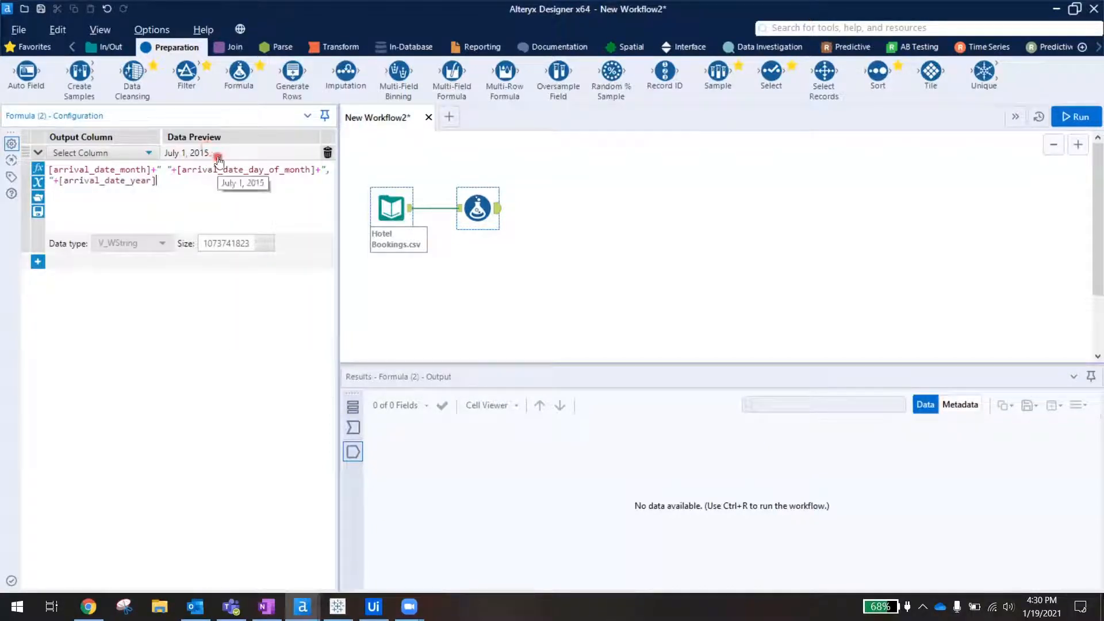
# Output the first expression to a new column named Arrival Date String and run the workflow to check that column in the results.
pyautogui.click(142, 153)
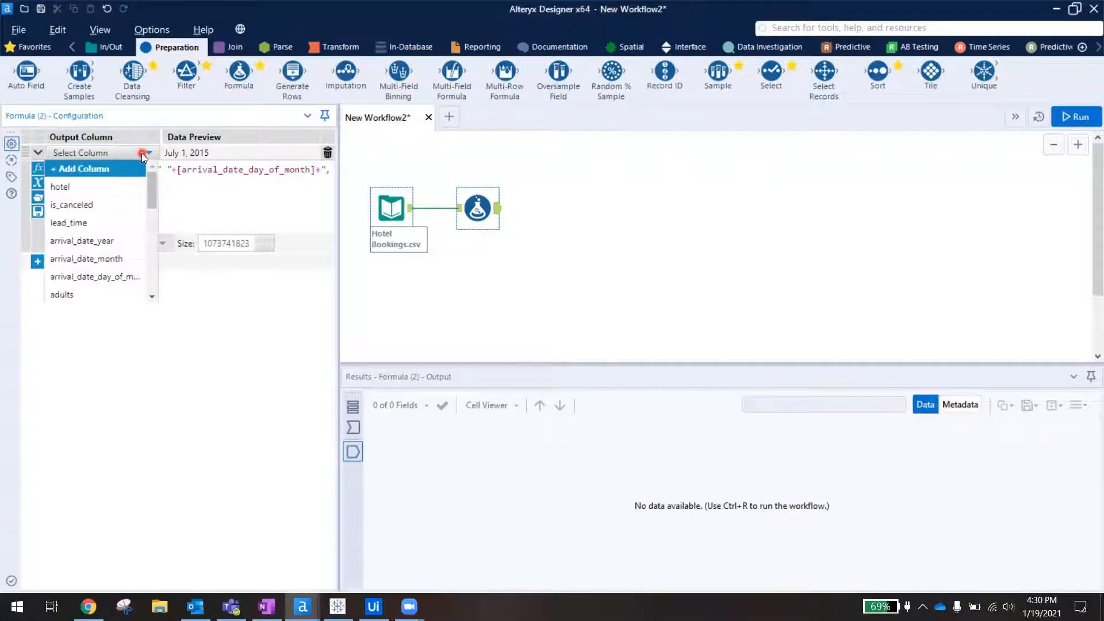
pyautogui.click(117, 169)
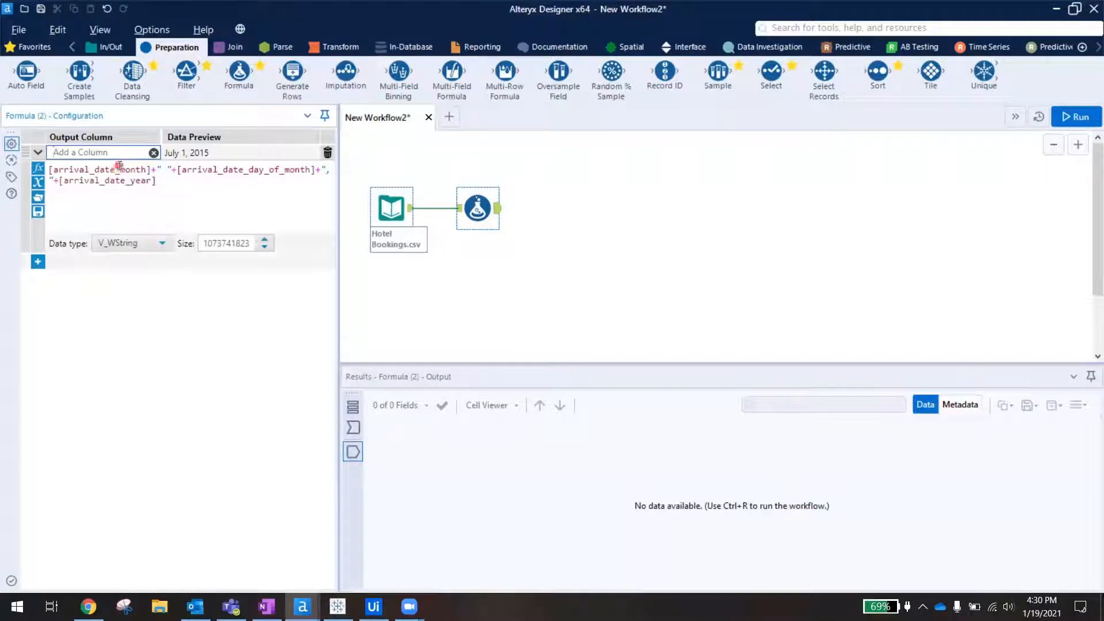
pyautogui.write('Arrival Date String')
pyautogui.click(167, 204)
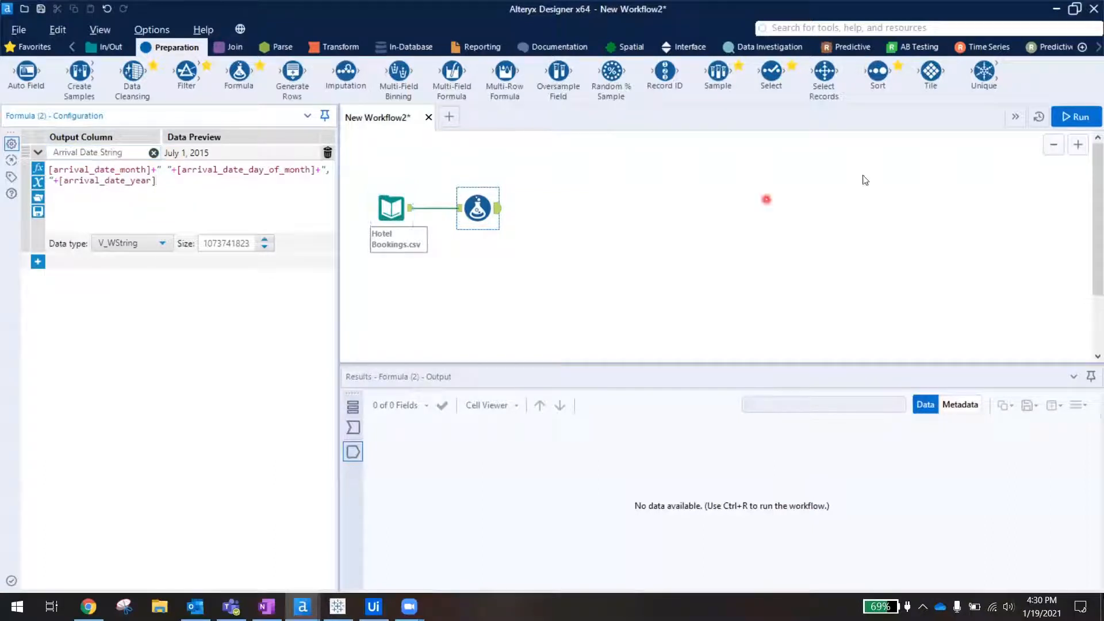
pyautogui.click(1069, 120)
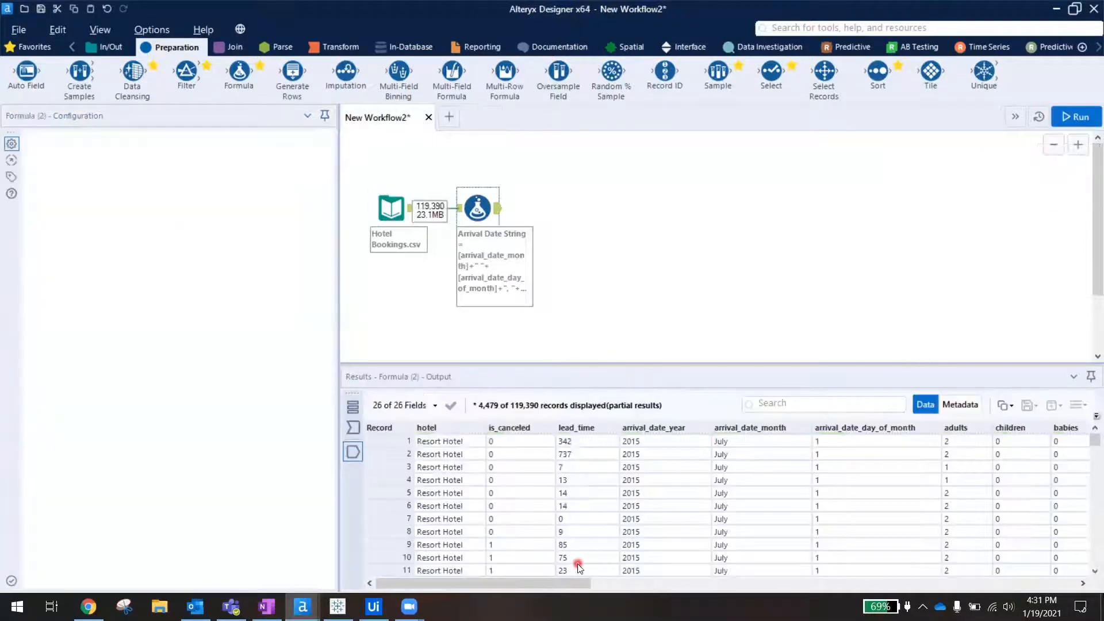
pyautogui.moveTo(557, 584); pyautogui.dragTo(1042, 467)
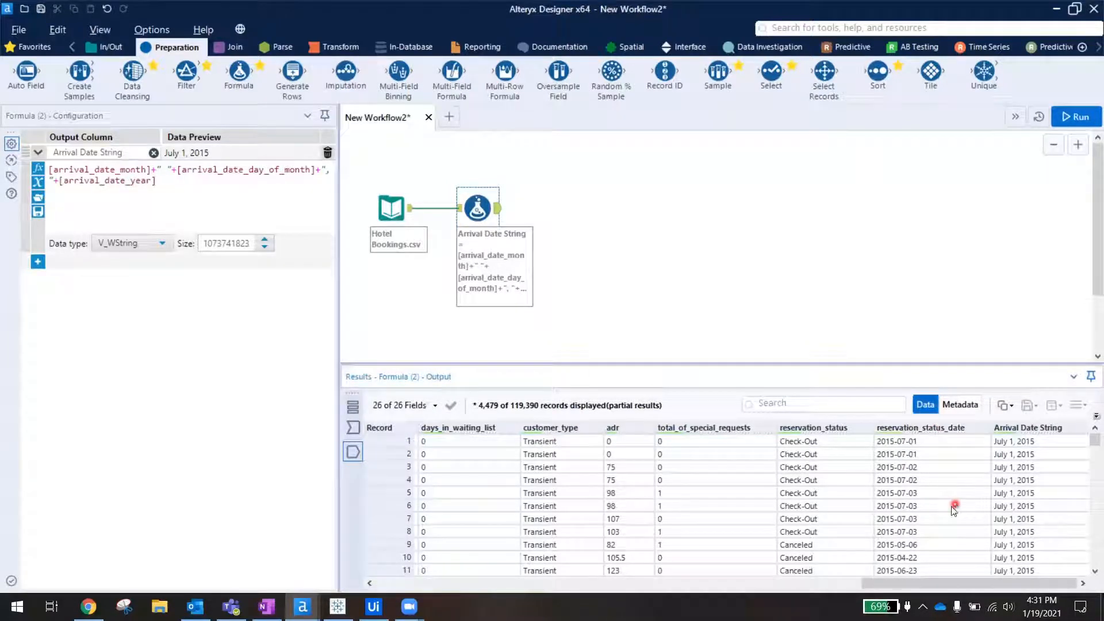
# Add a second expression to the Formula tool: ToDate([reservation_status_date]).
pyautogui.click(38, 262)
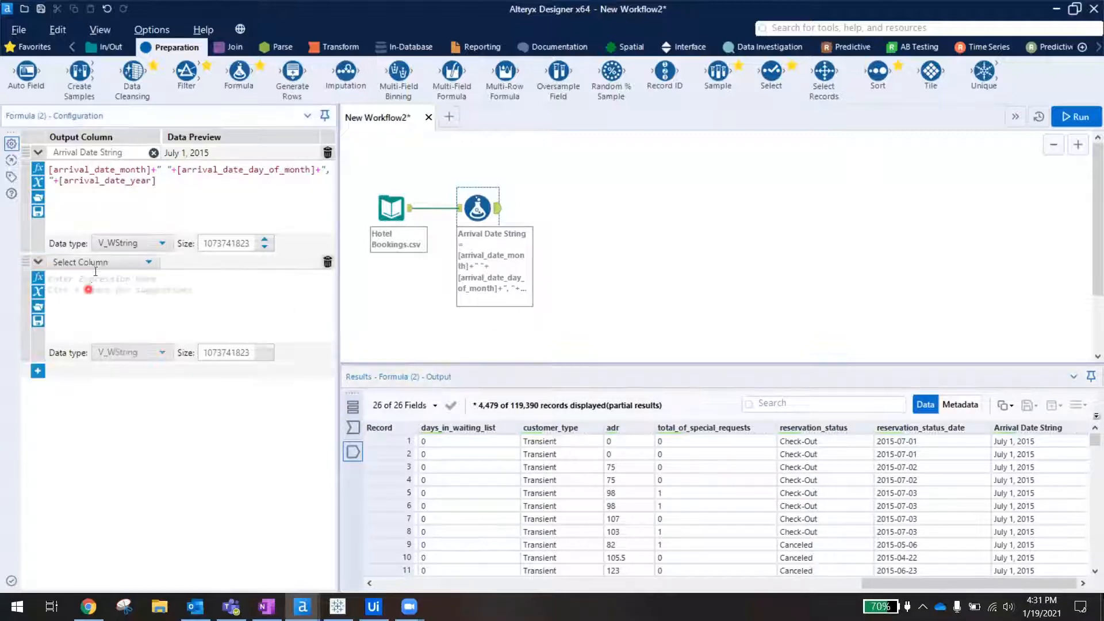
pyautogui.click(108, 288)
pyautogui.write('tod')
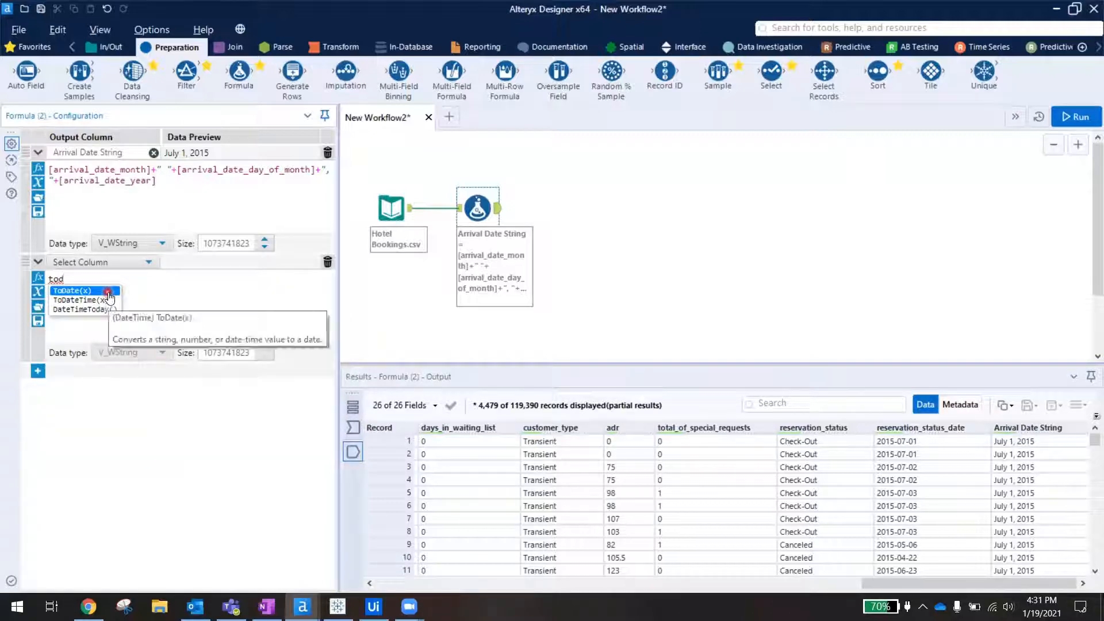
pyautogui.click(109, 294)
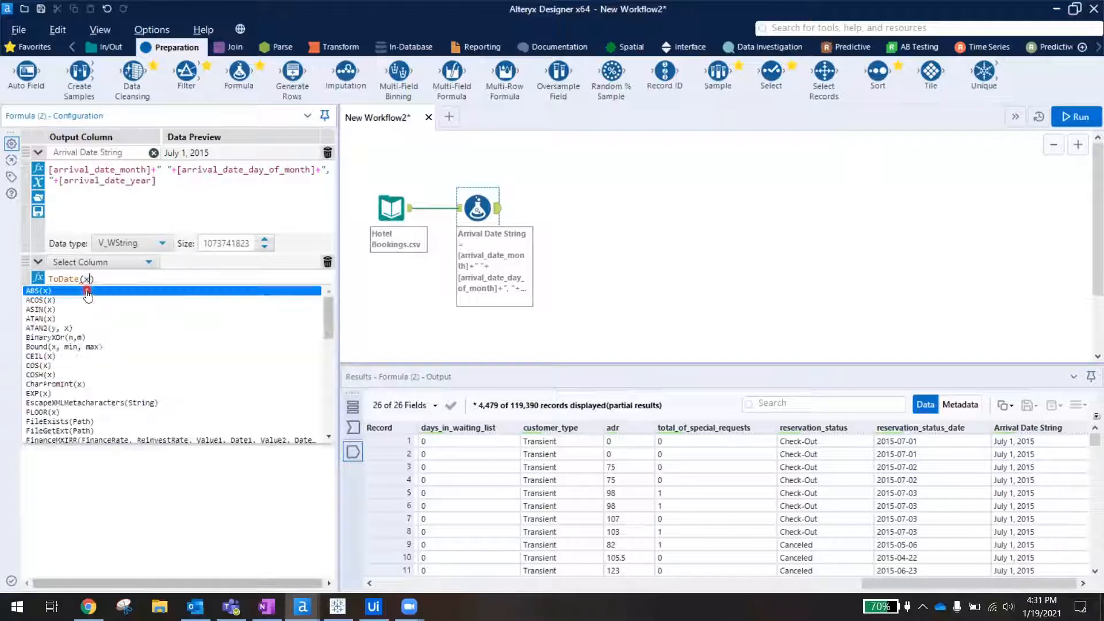
pyautogui.press('BackSpace')
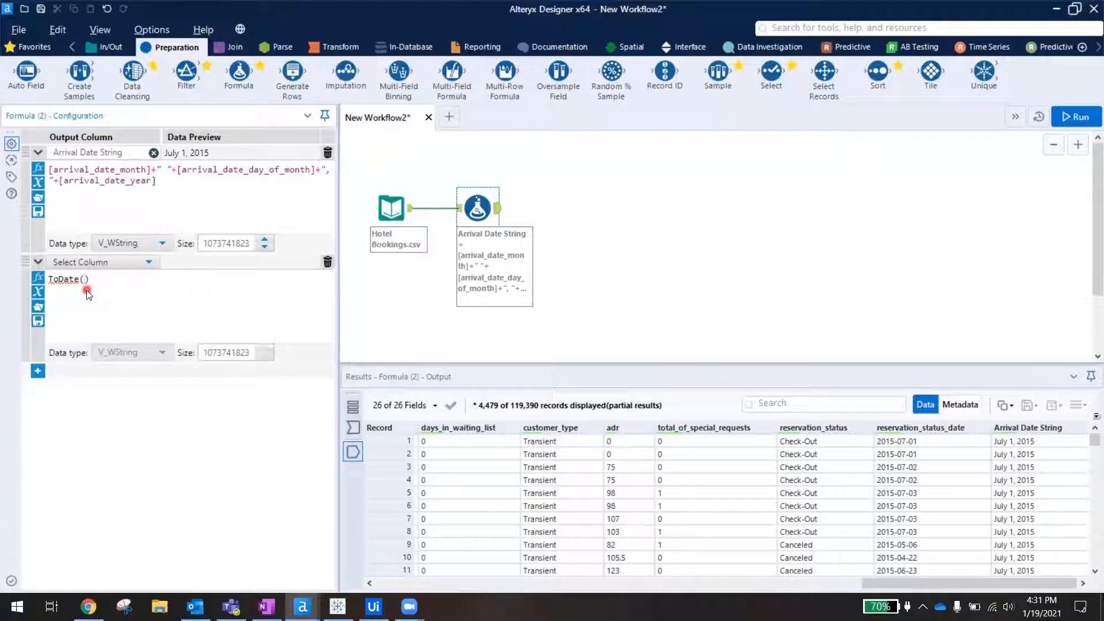
pyautogui.write('res')
pyautogui.write('erva')
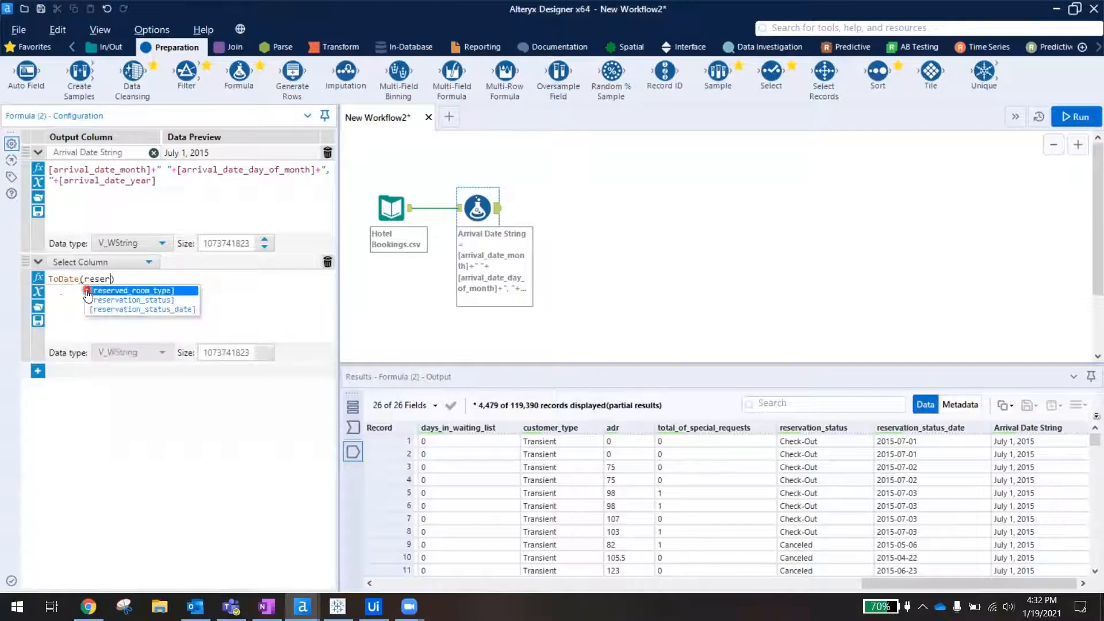
pyautogui.click(124, 301)
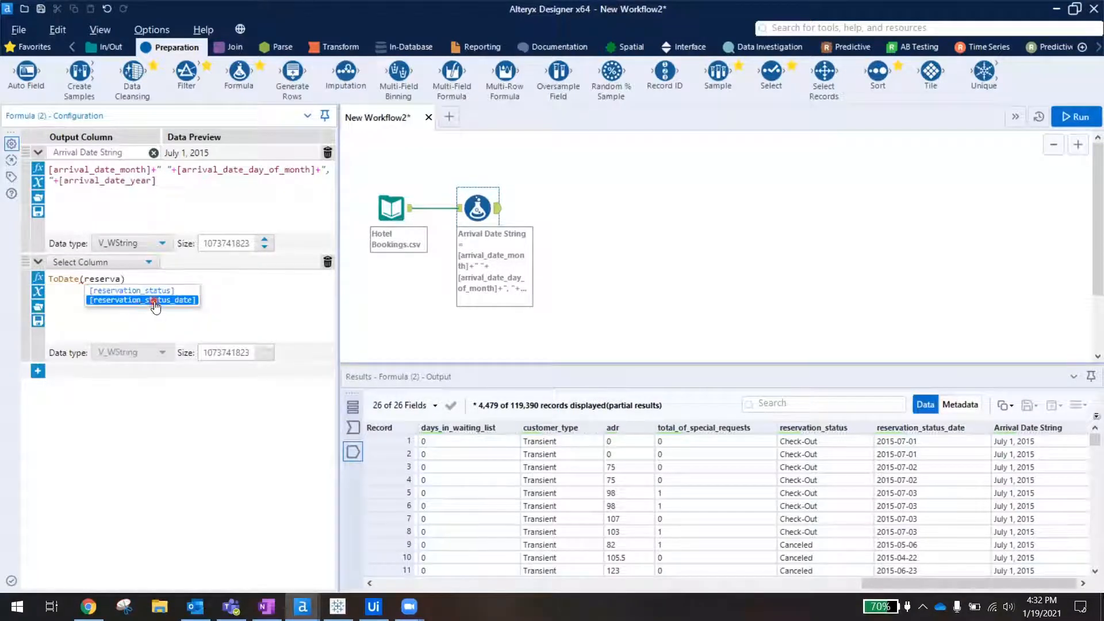
pyautogui.doubleClick(157, 300)
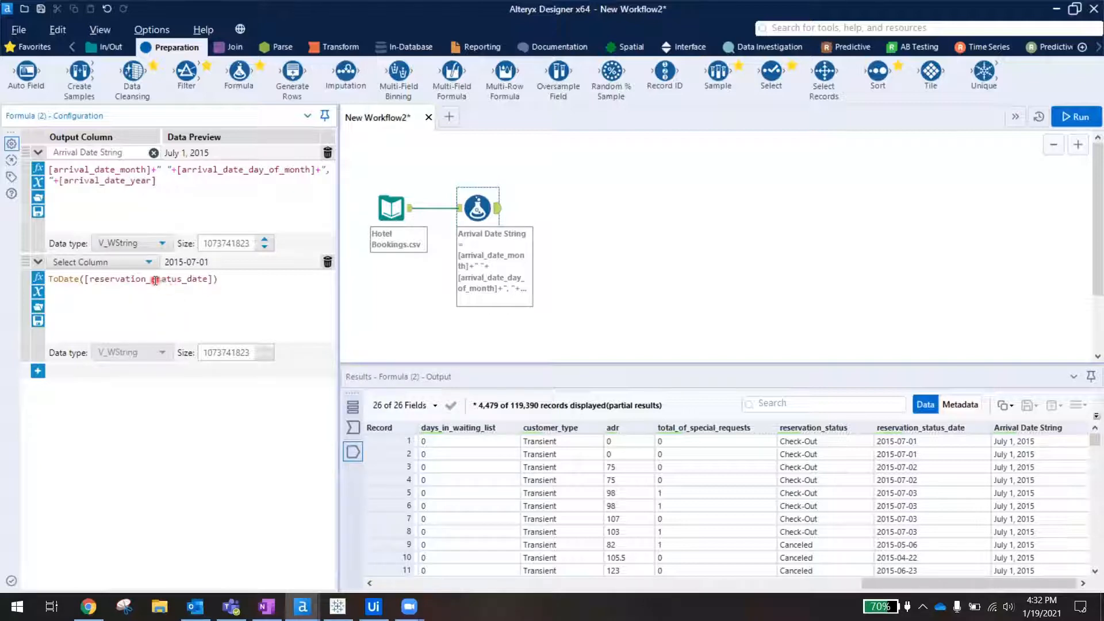
# Output the second expression to a new column named Status Date with the Date data type.
pyautogui.click(149, 264)
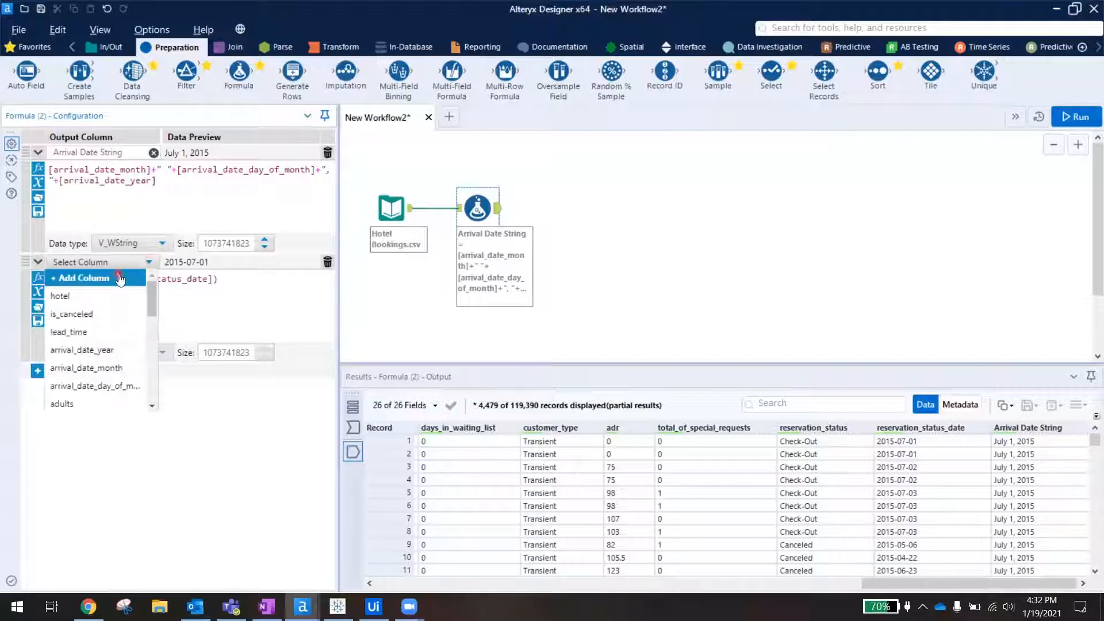
pyautogui.click(119, 278)
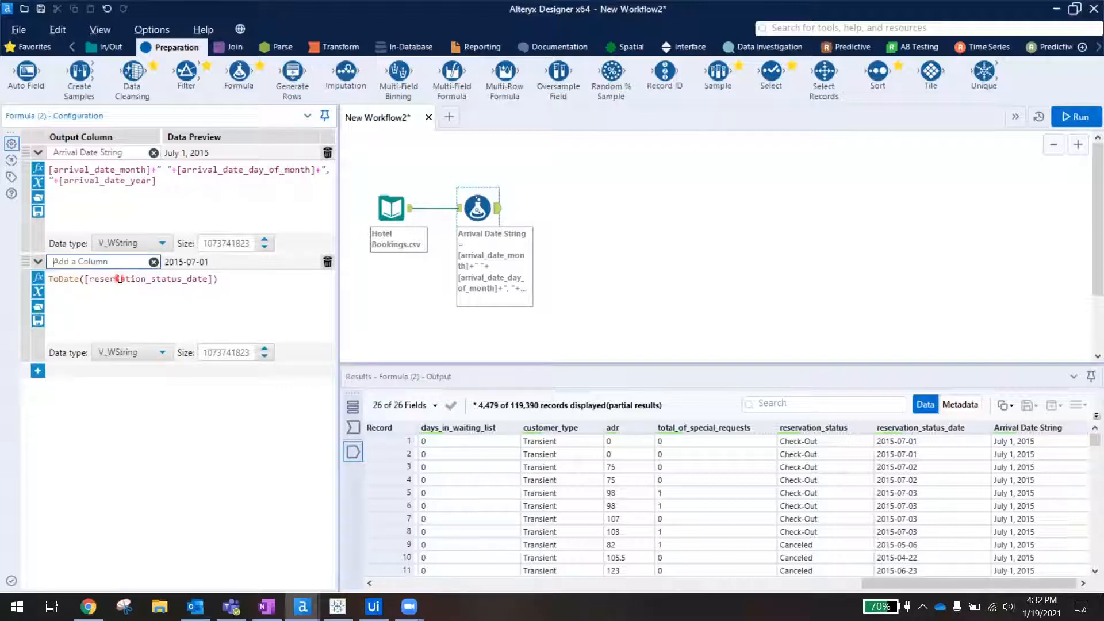
pyautogui.write('Status Date')
pyautogui.click(161, 353)
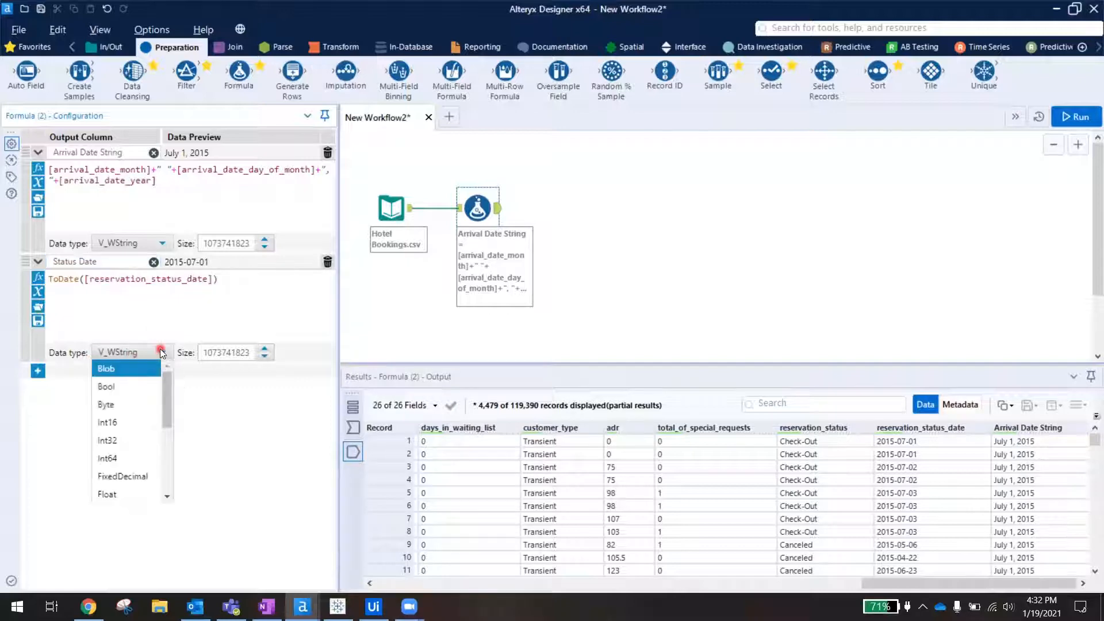
pyautogui.scroll(-3, 166, 496)
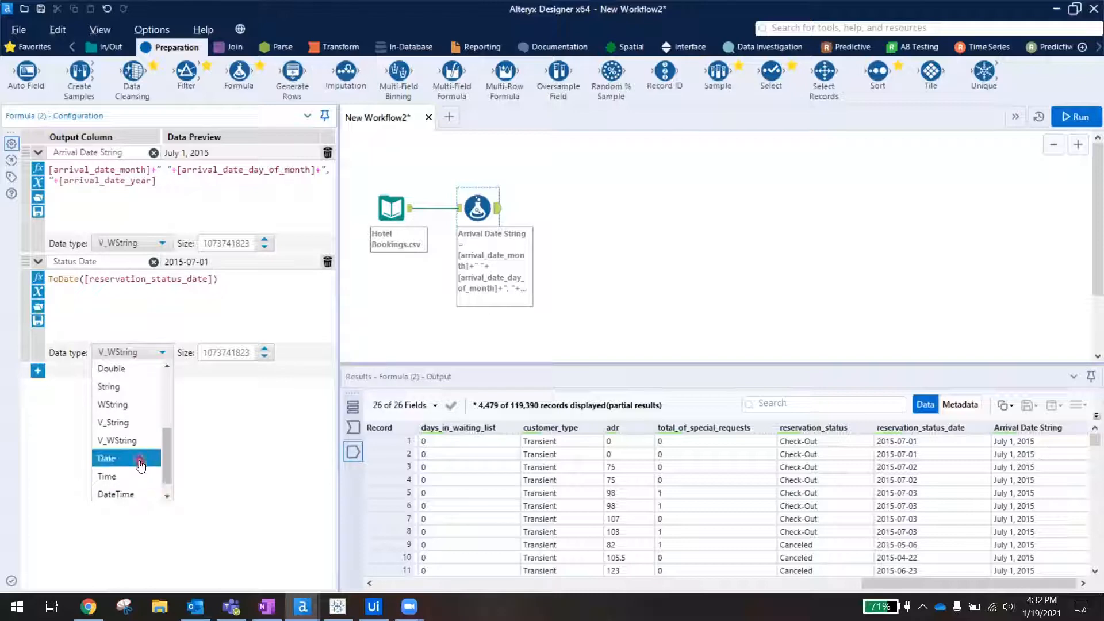
pyautogui.click(140, 462)
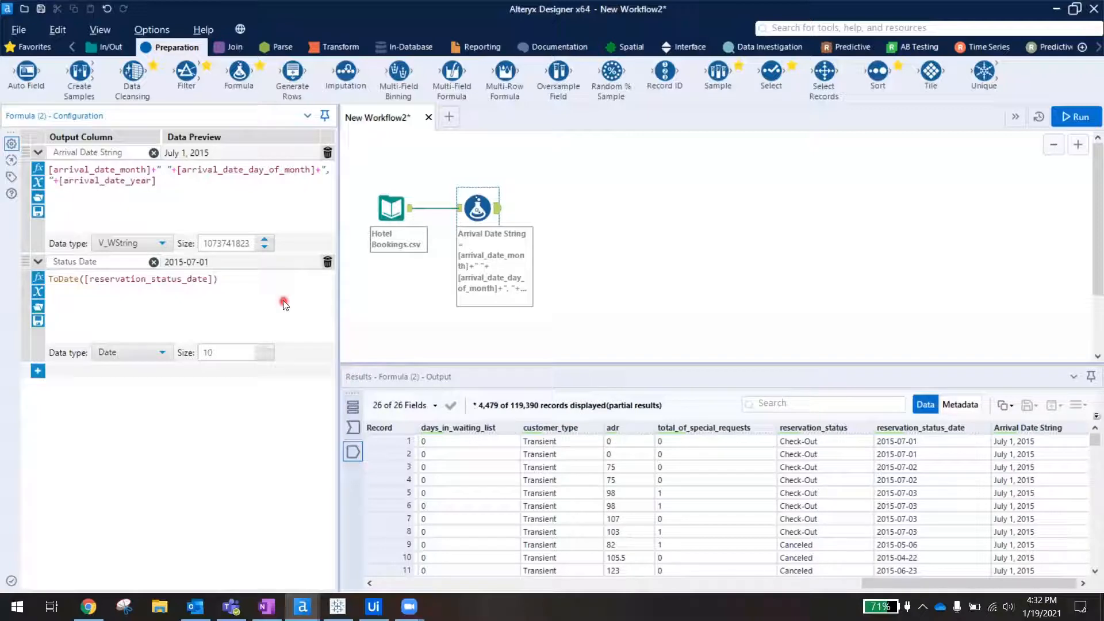
# Run the workflow and check the Status Date column in the Formula tool's output.
pyautogui.click(1076, 116)
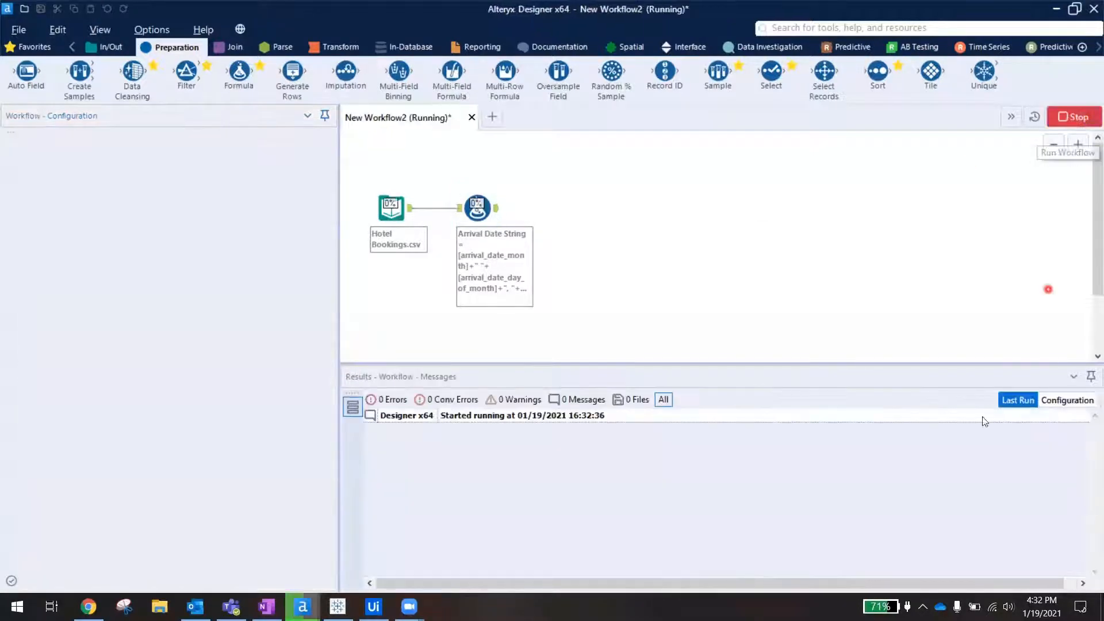
pyautogui.moveTo(916, 583); pyautogui.dragTo(1036, 581)
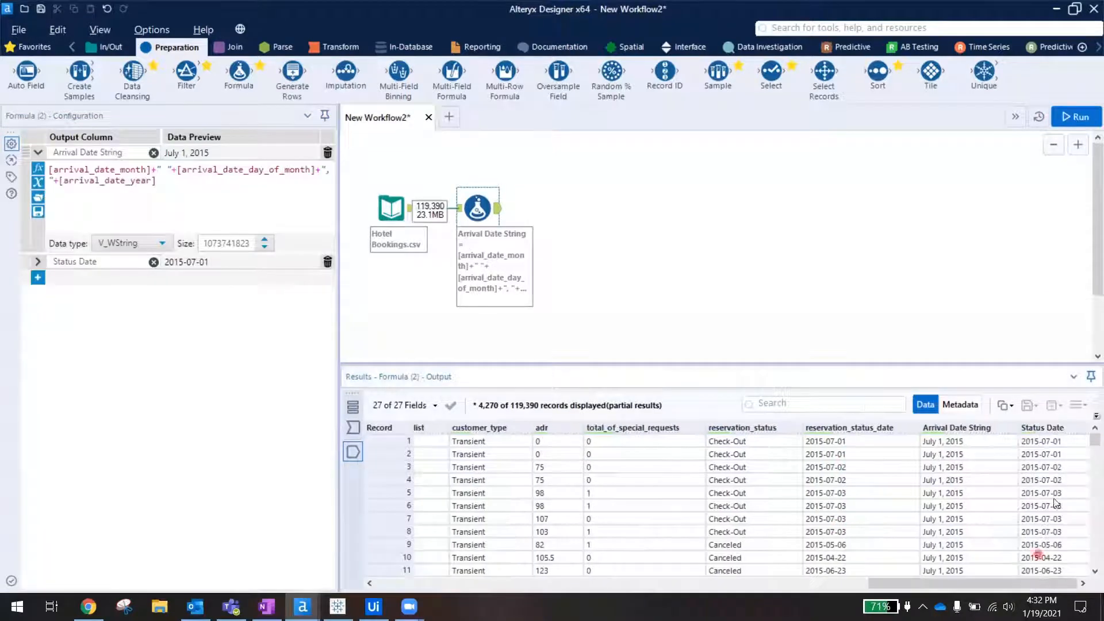
pyautogui.click(1071, 454)
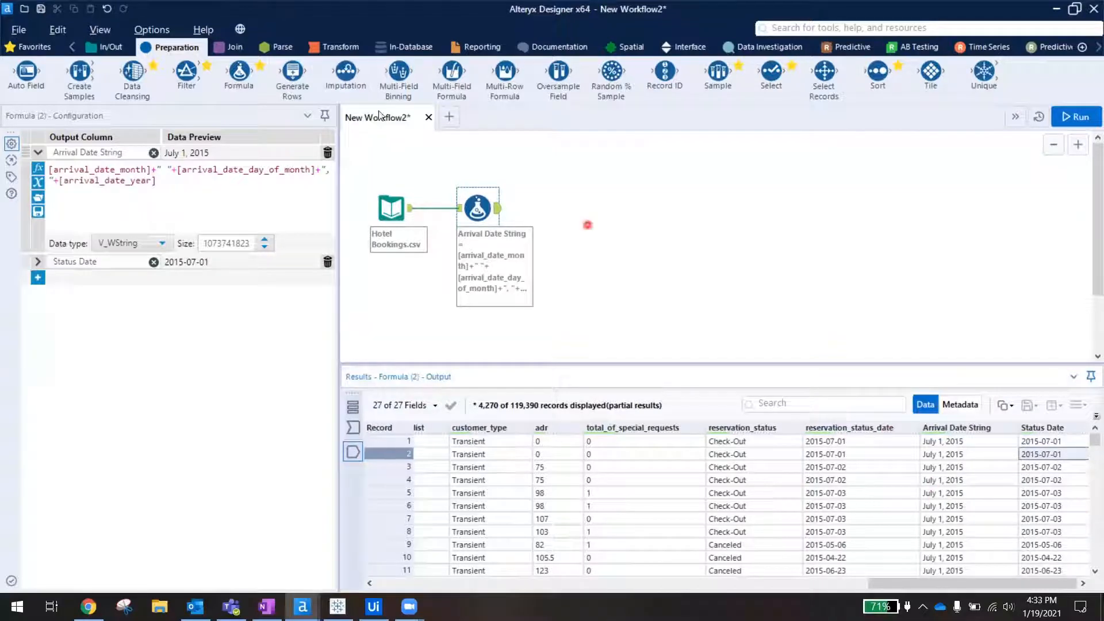
# Connect a DateTime tool after the Formula tool and choose Arrival Date String as the string field to convert.
pyautogui.click(282, 47)
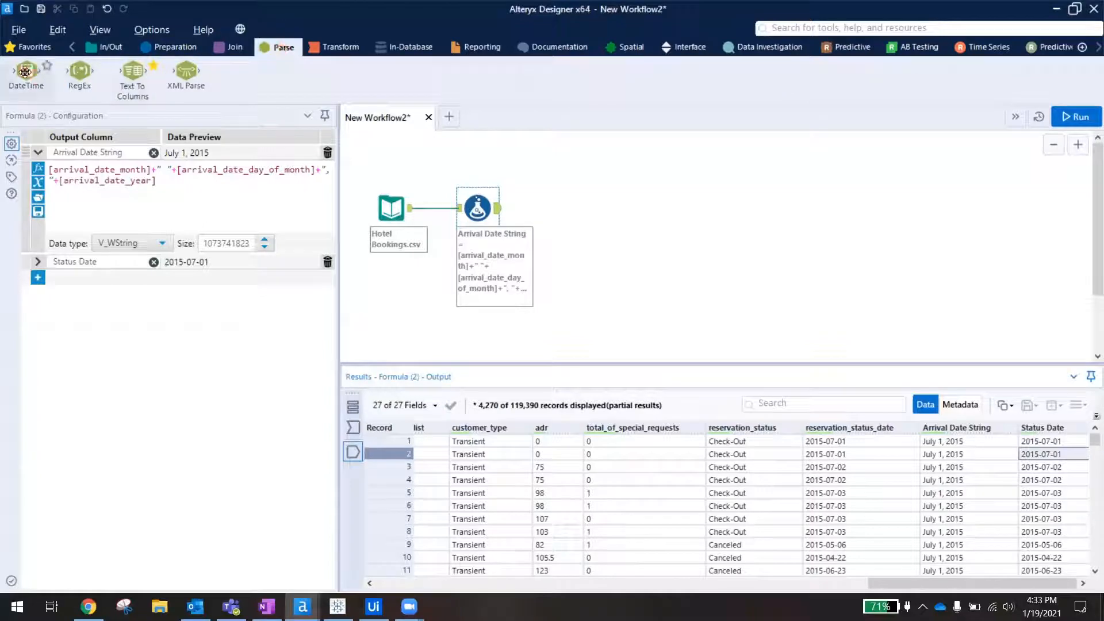
pyautogui.moveTo(34, 75); pyautogui.dragTo(550, 205)
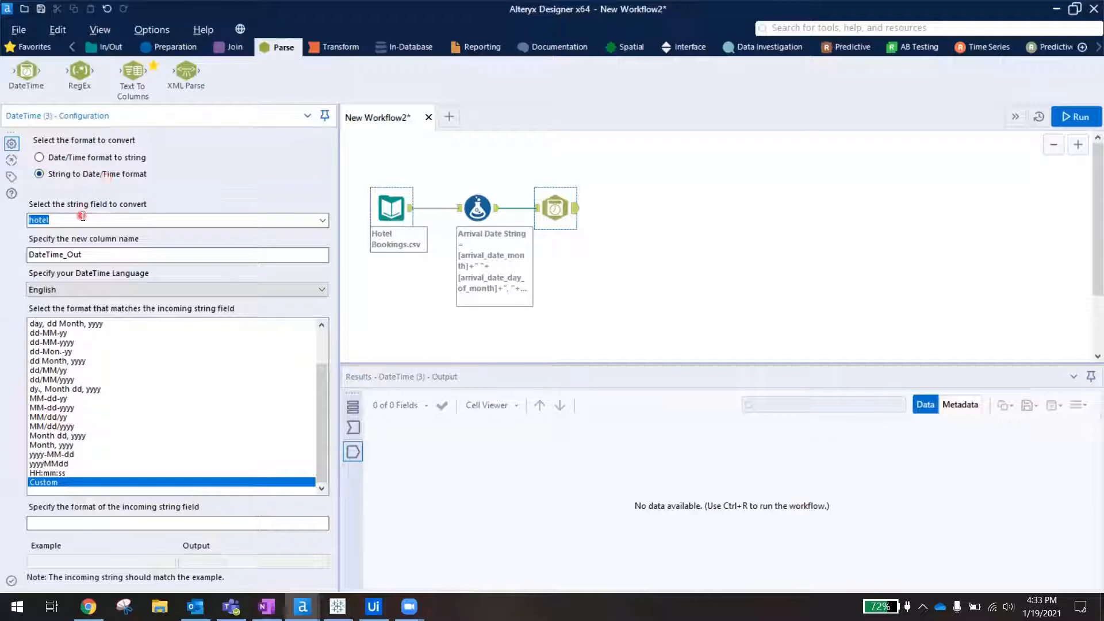
pyautogui.click(324, 218)
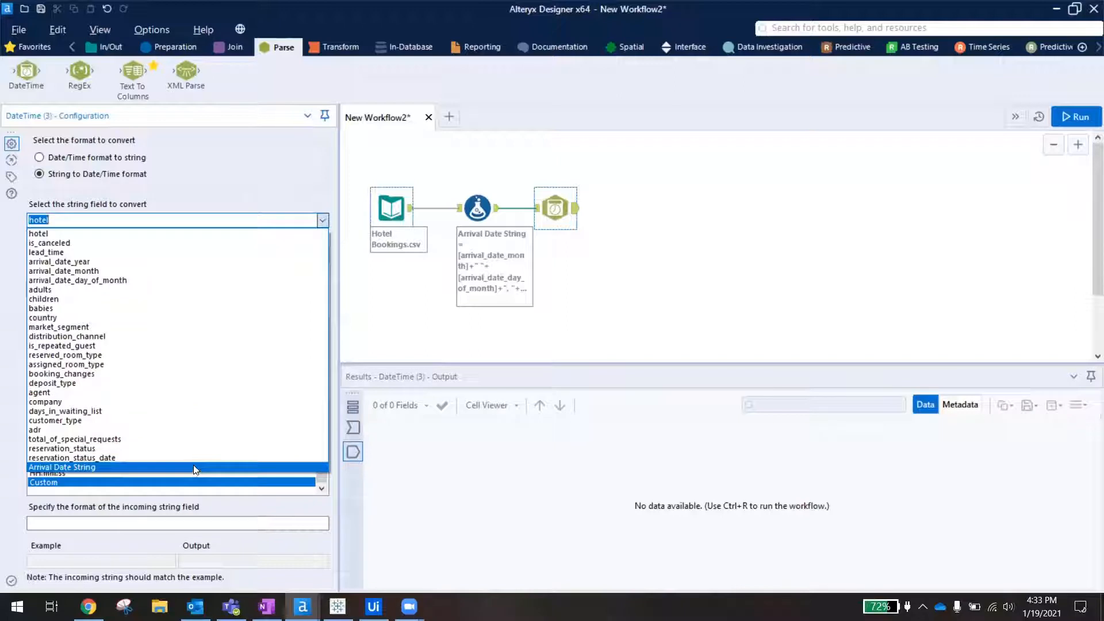
pyautogui.click(194, 467)
# Name the DateTime tool's new column Arrival Date and set the incoming string format to Month dd, yyyy.
pyautogui.moveTo(93, 254); pyautogui.dragTo(25, 260)
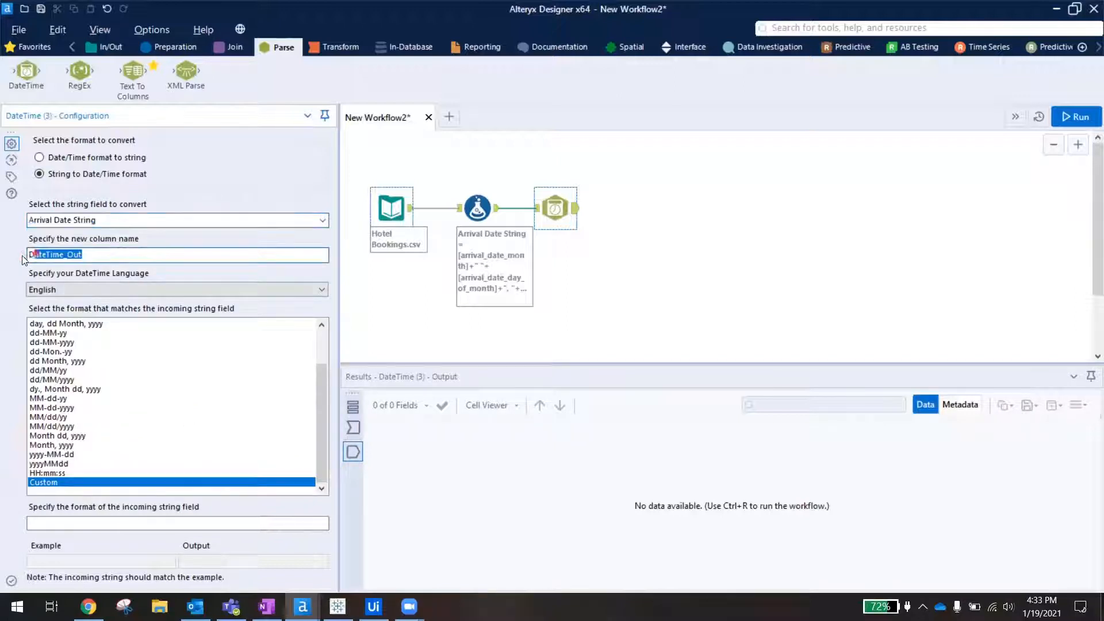
pyautogui.press('BackSpace')
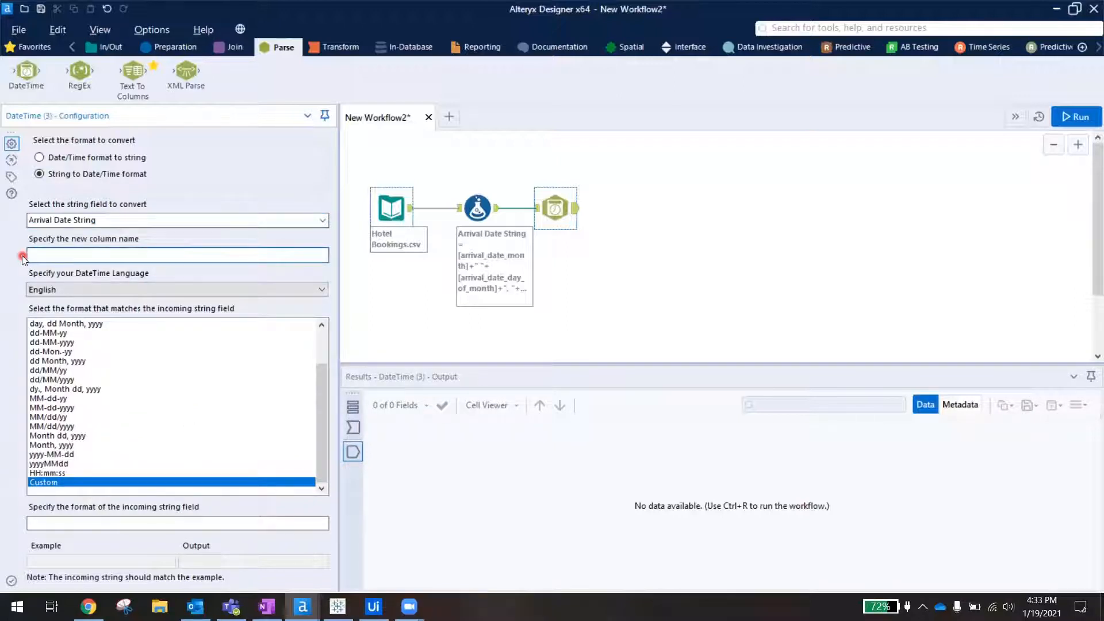
pyautogui.write('Arrival Date')
pyautogui.scroll(1, 104, 387)
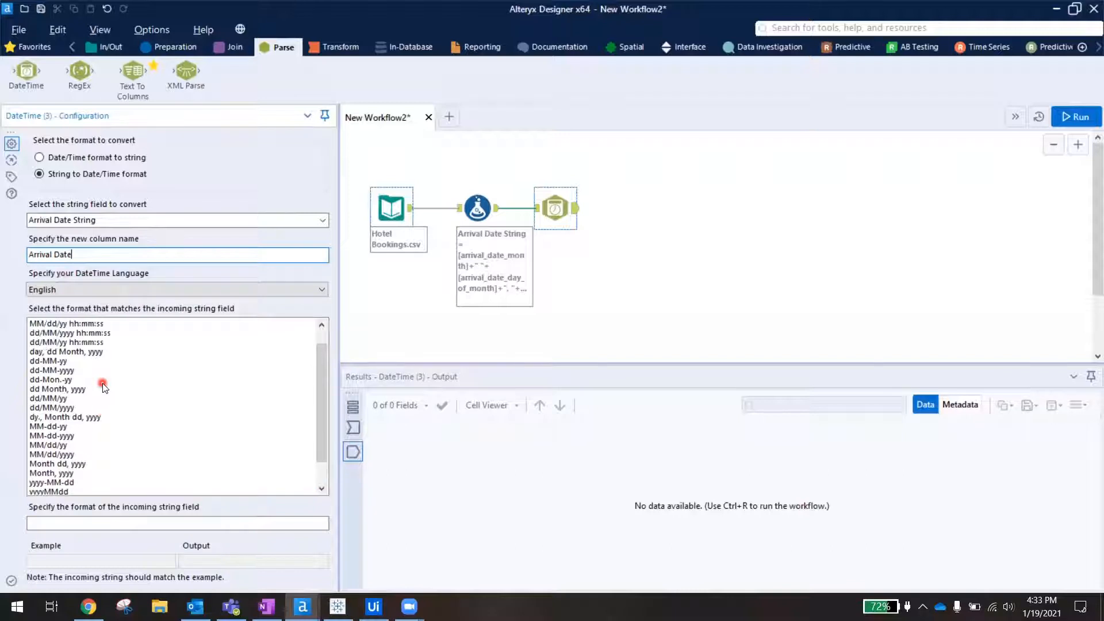
pyautogui.scroll(2, 127, 401)
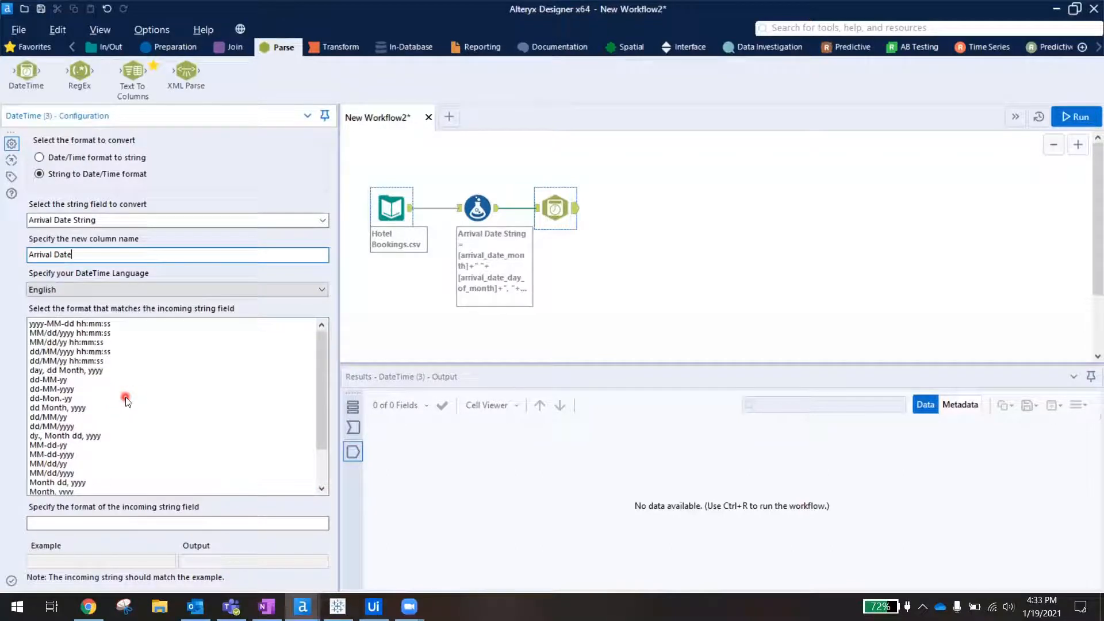
pyautogui.scroll(-3, 125, 398)
pyautogui.click(86, 456)
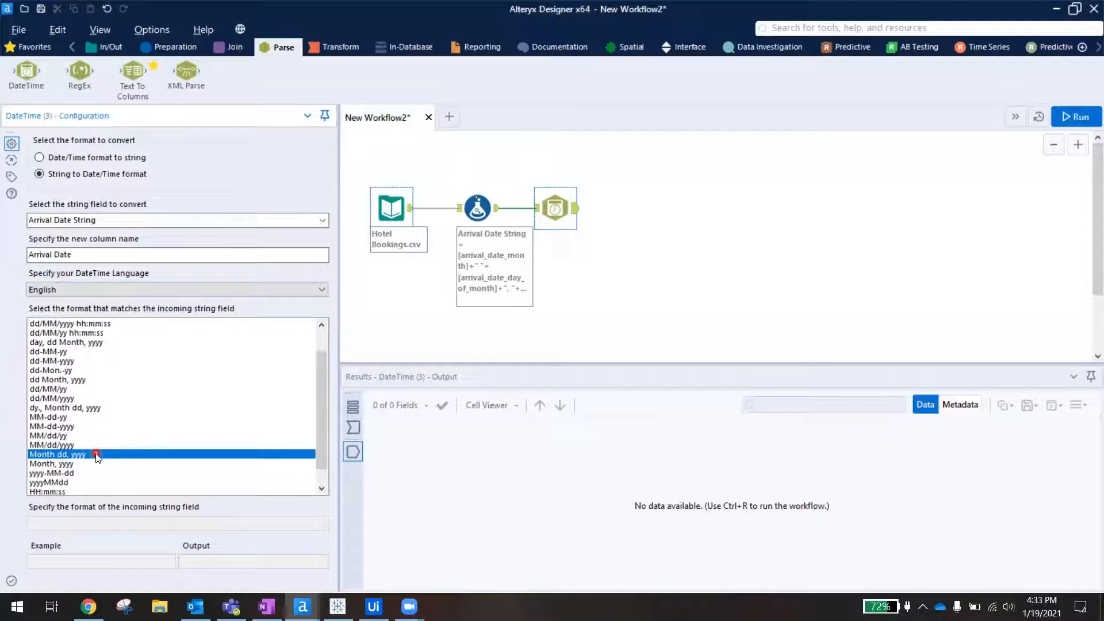
# Run the workflow and compare the Arrival Date and Status Date columns in the DateTime tool's output.
pyautogui.click(1082, 117)
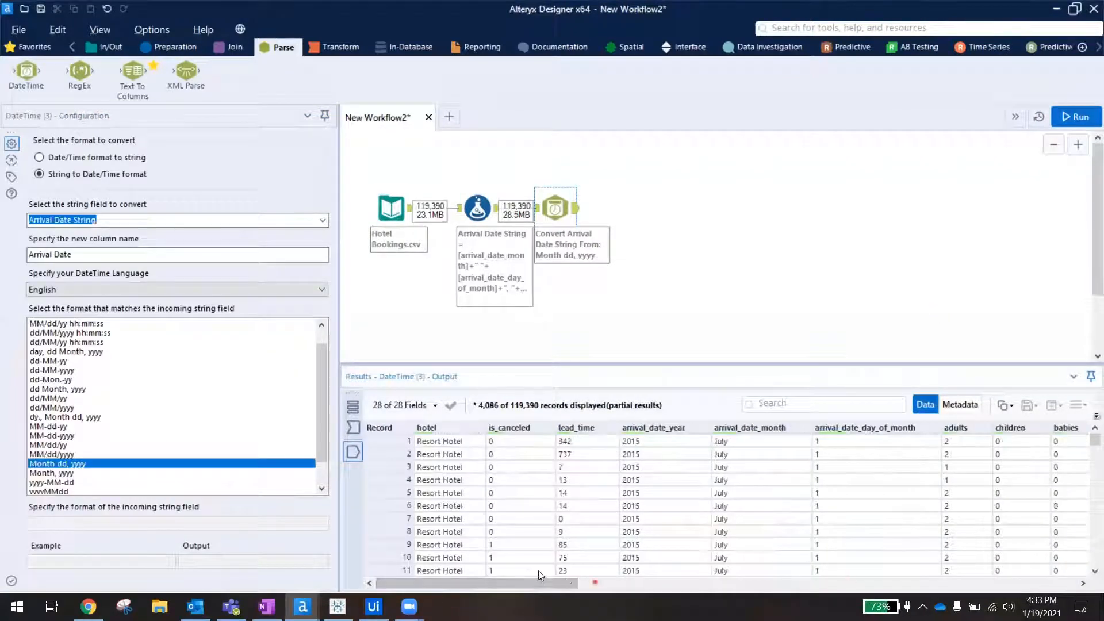
pyautogui.moveTo(538, 583); pyautogui.dragTo(1046, 581)
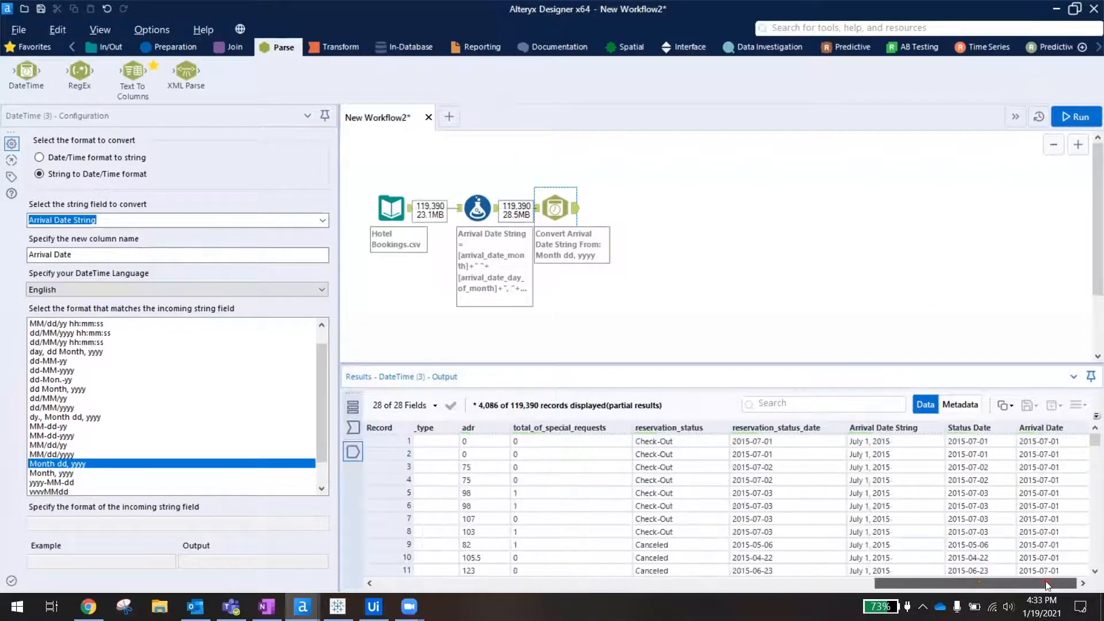
pyautogui.click(1007, 479)
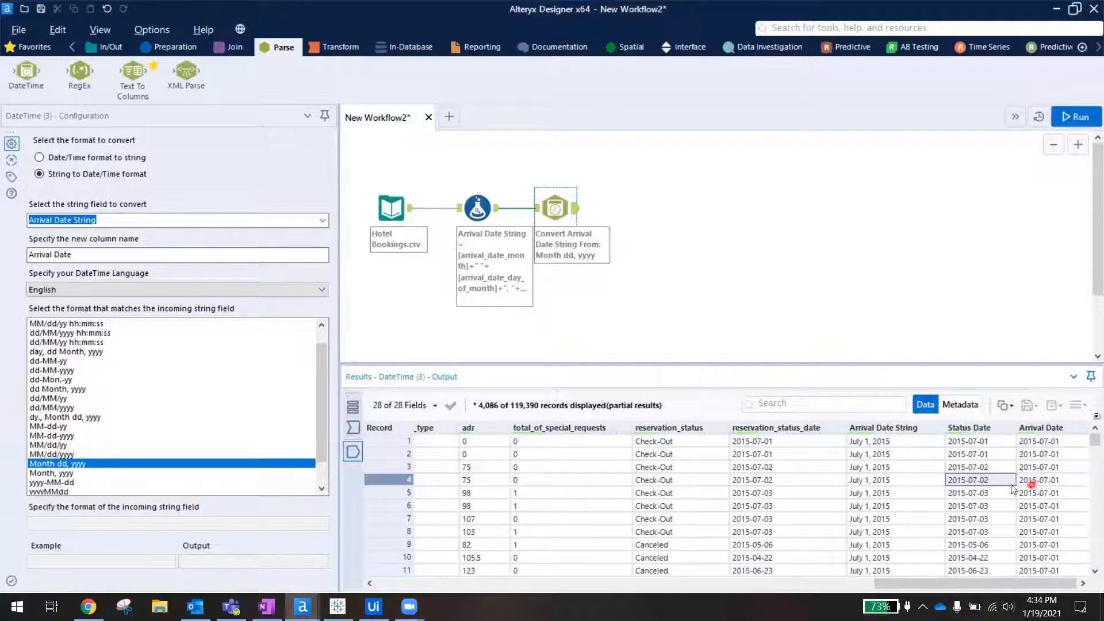
# Connect a Formula tool after the DateTime tool and insert the DateTimeDiff(dt1,dt2,u) function as its expression.
pyautogui.click(176, 47)
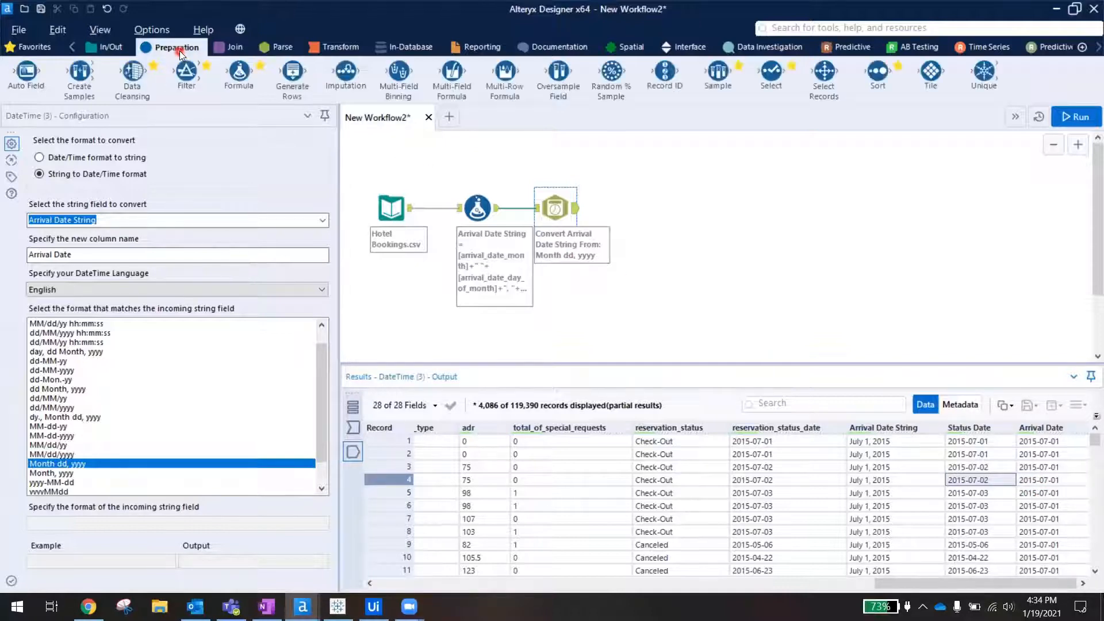
pyautogui.moveTo(239, 72); pyautogui.dragTo(625, 210)
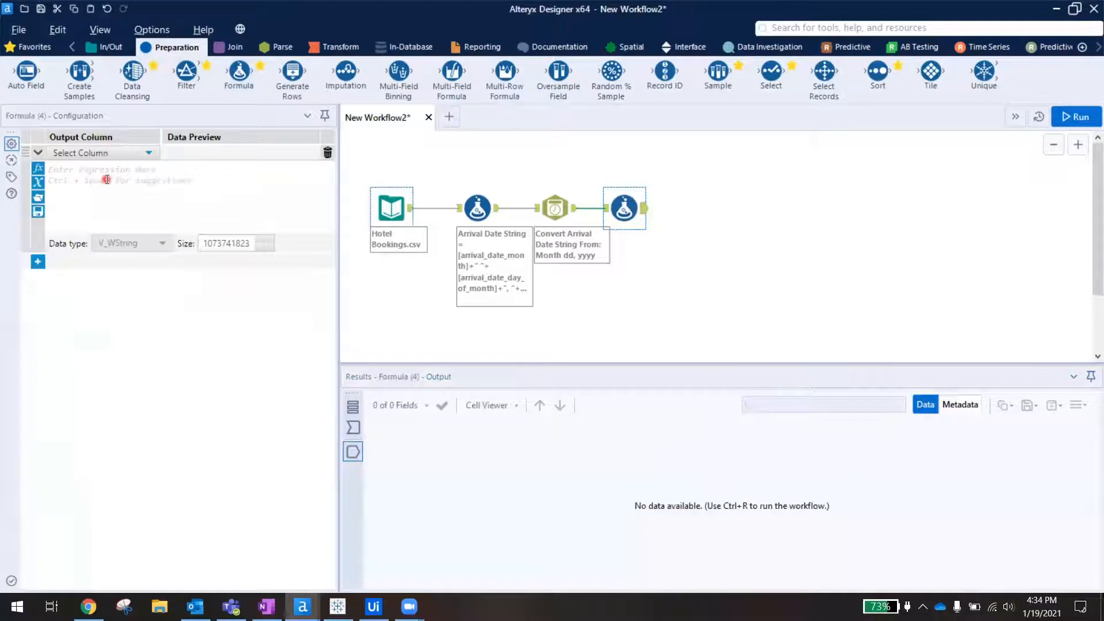
pyautogui.click(134, 173)
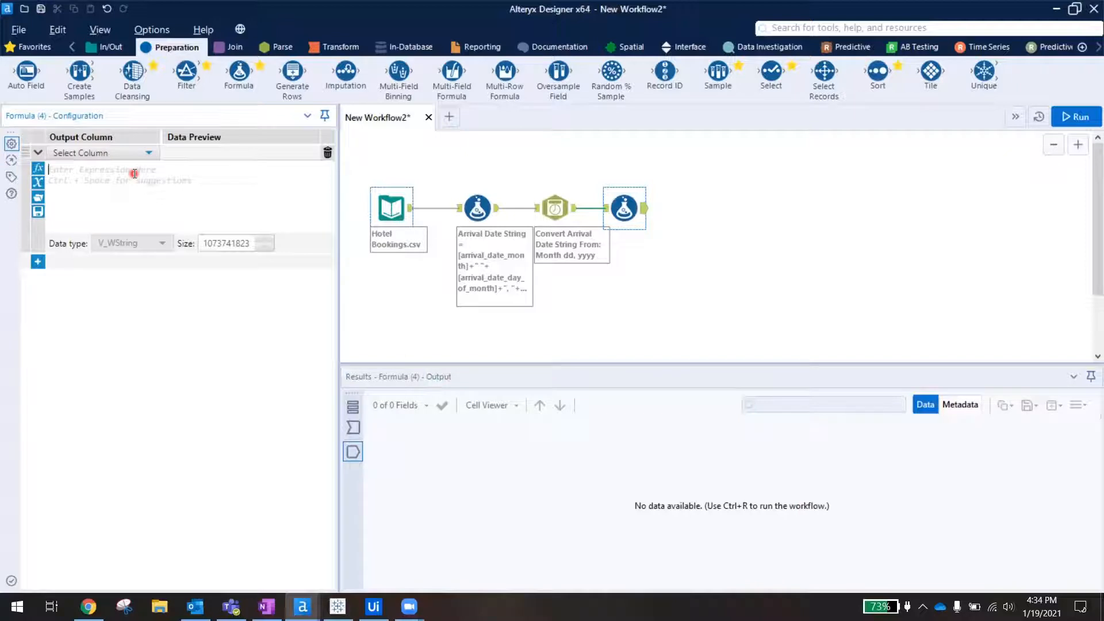
pyautogui.click(39, 170)
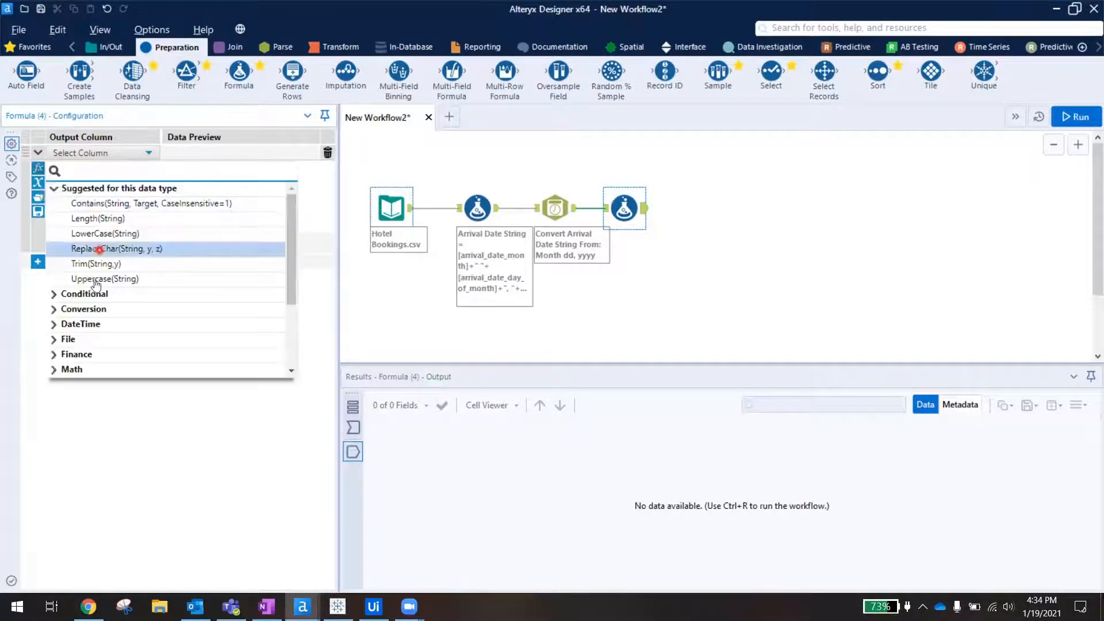
pyautogui.click(56, 325)
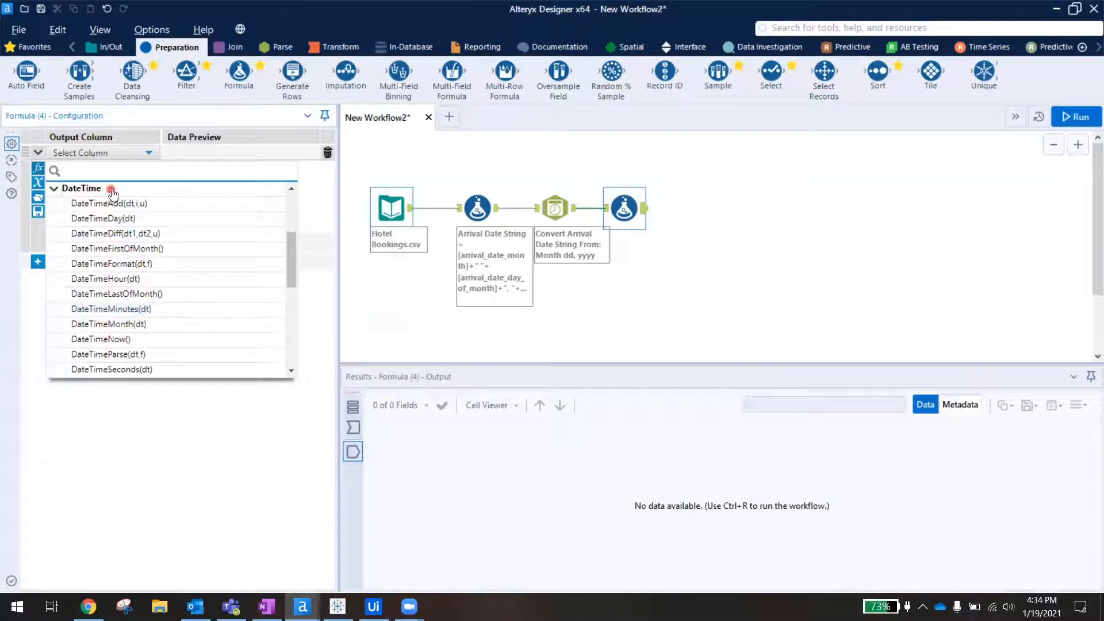
pyautogui.click(181, 239)
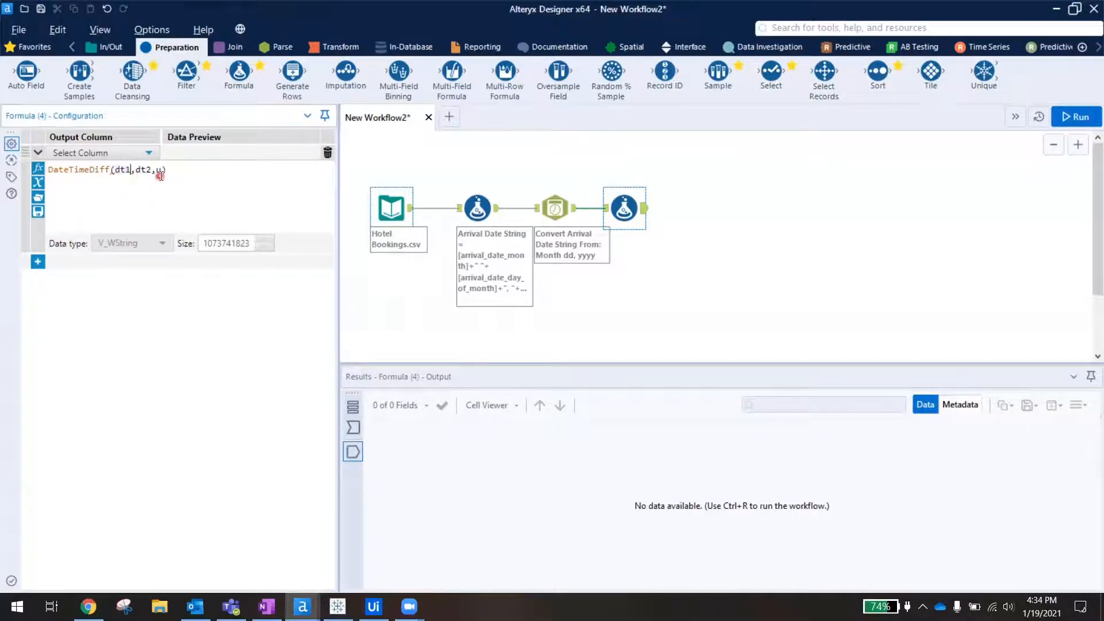
# Set the two date arguments of DateTimeDiff to [Status Date] and [Arrival Date].
pyautogui.click(160, 173)
pyautogui.press('BackSpace')
pyautogui.write('stat')
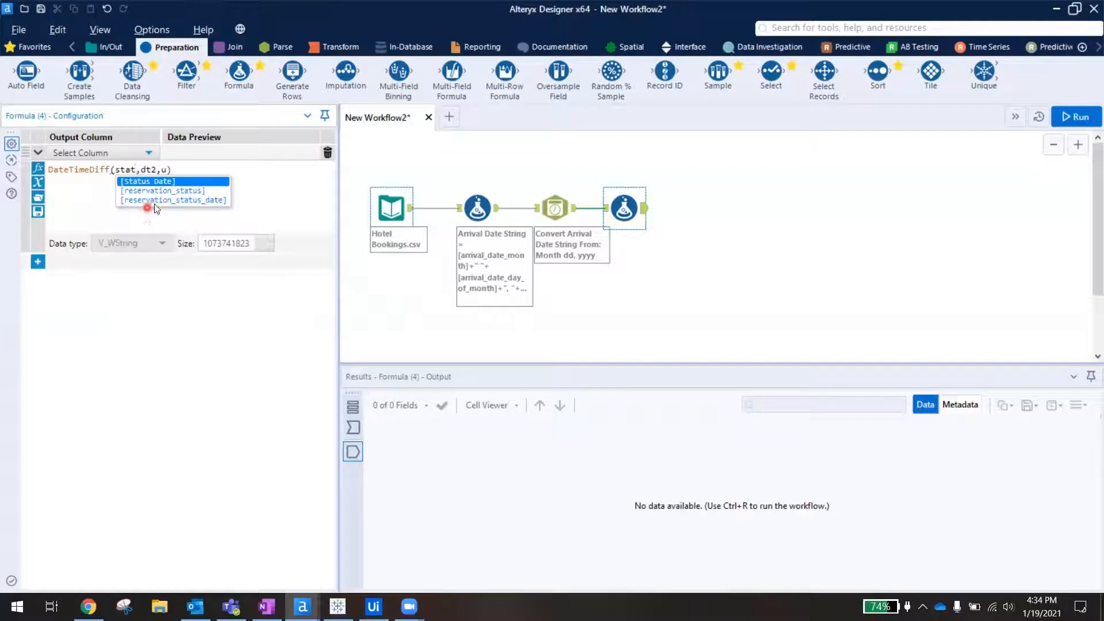
pyautogui.click(214, 183)
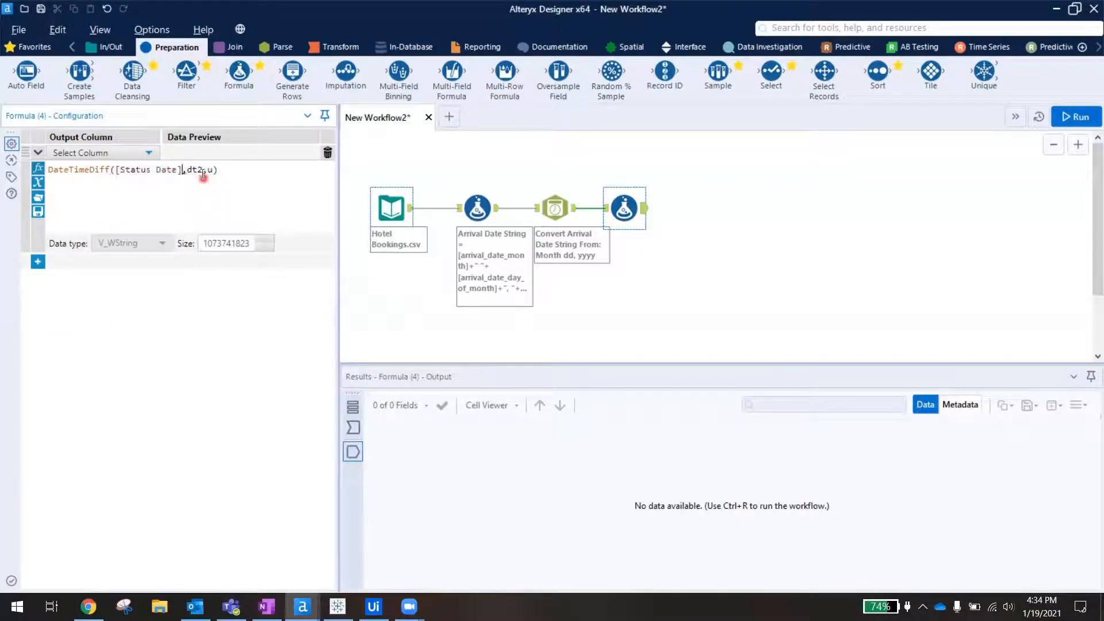
pyautogui.click(202, 170)
pyautogui.press('BackSpace')
pyautogui.press('BackSpace')
pyautogui.press('BackSpace')
pyautogui.write('arri')
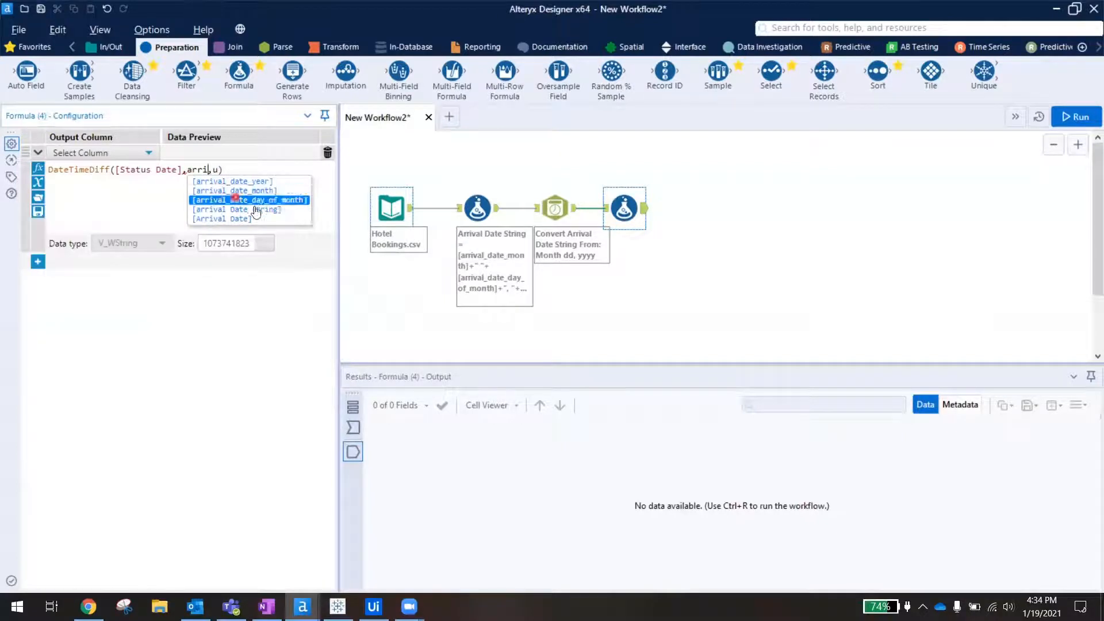
pyautogui.click(279, 222)
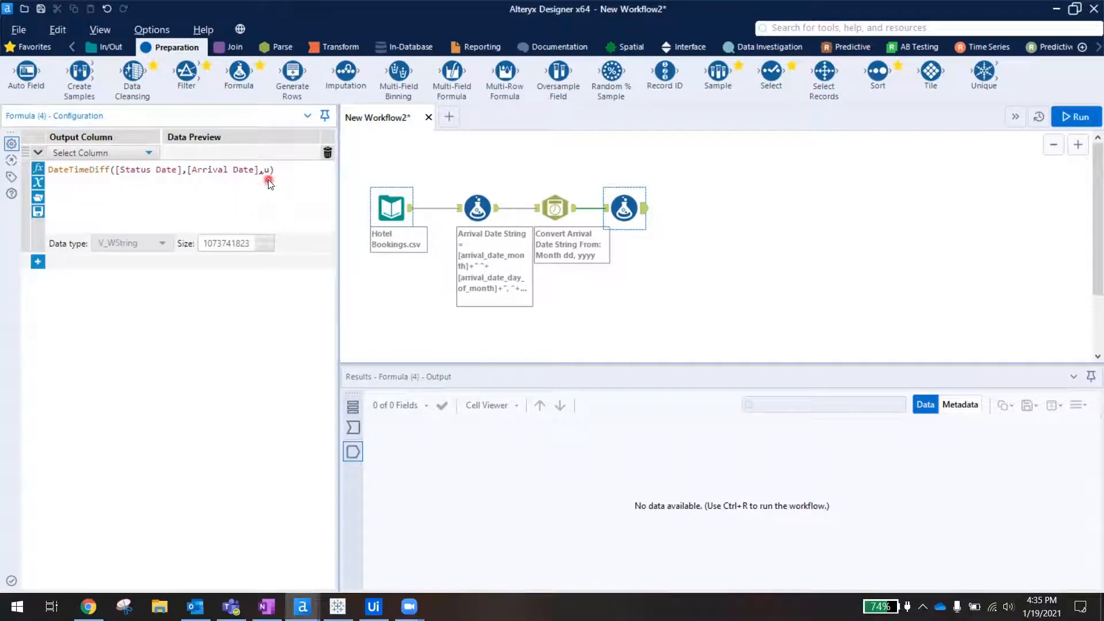
# Replace the unit argument u of the DateTimeDiff function with "days".
pyautogui.press('Left')
pyautogui.press('BackSpace')
pyautogui.write('""')
pyautogui.write('days')
# Output the date difference to a new column named Stay Duration with data type Int16.
pyautogui.click(111, 154)
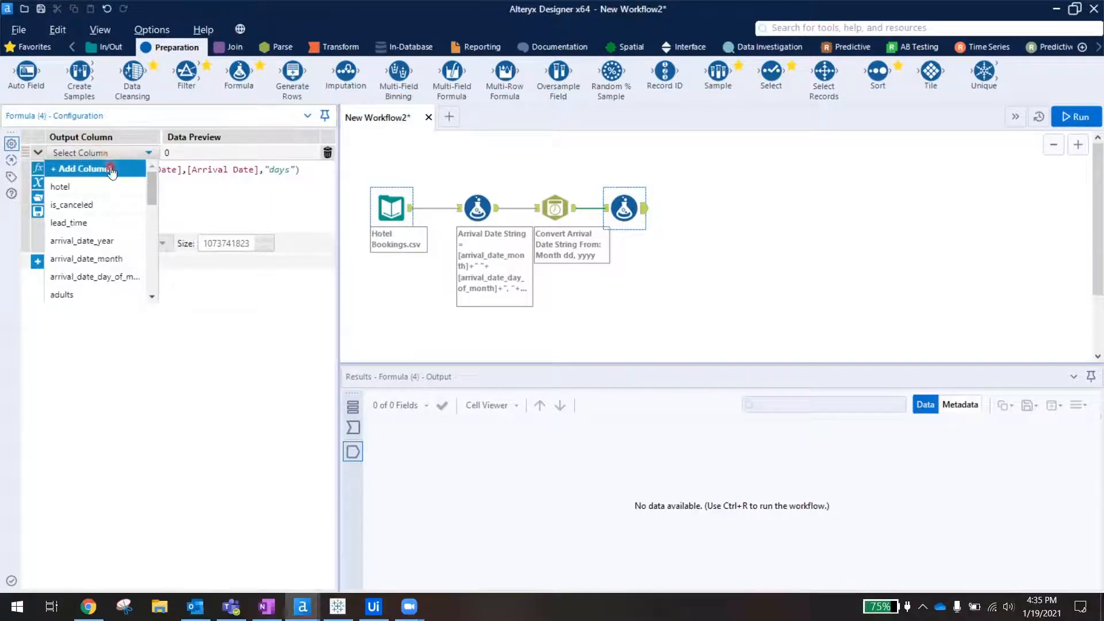
pyautogui.click(111, 168)
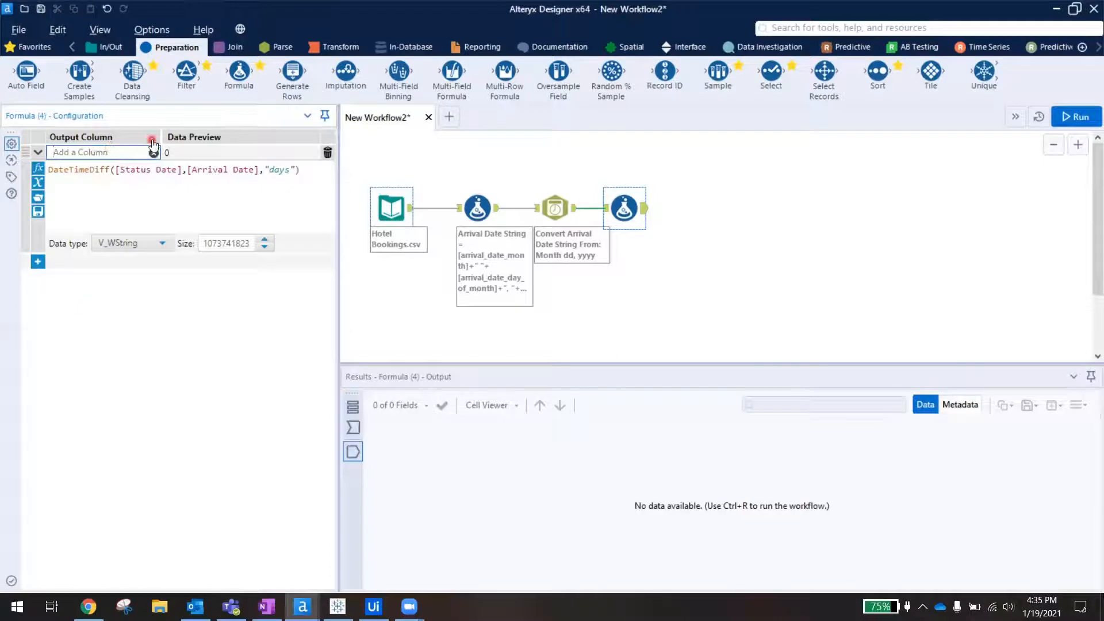
pyautogui.write('Stay Duration')
pyautogui.click(204, 200)
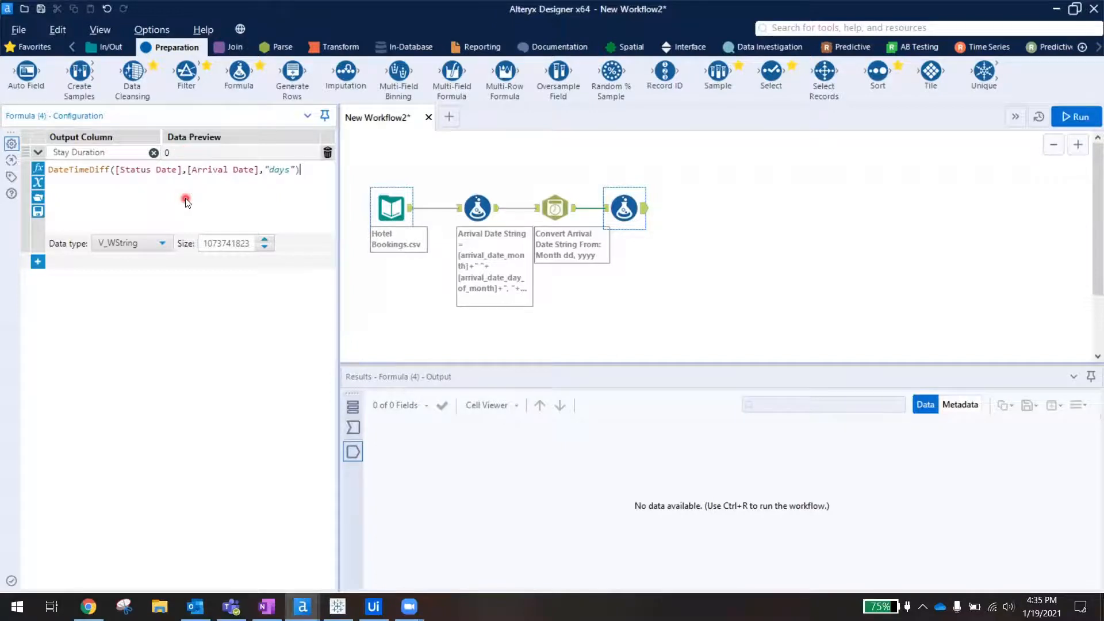
pyautogui.click(138, 243)
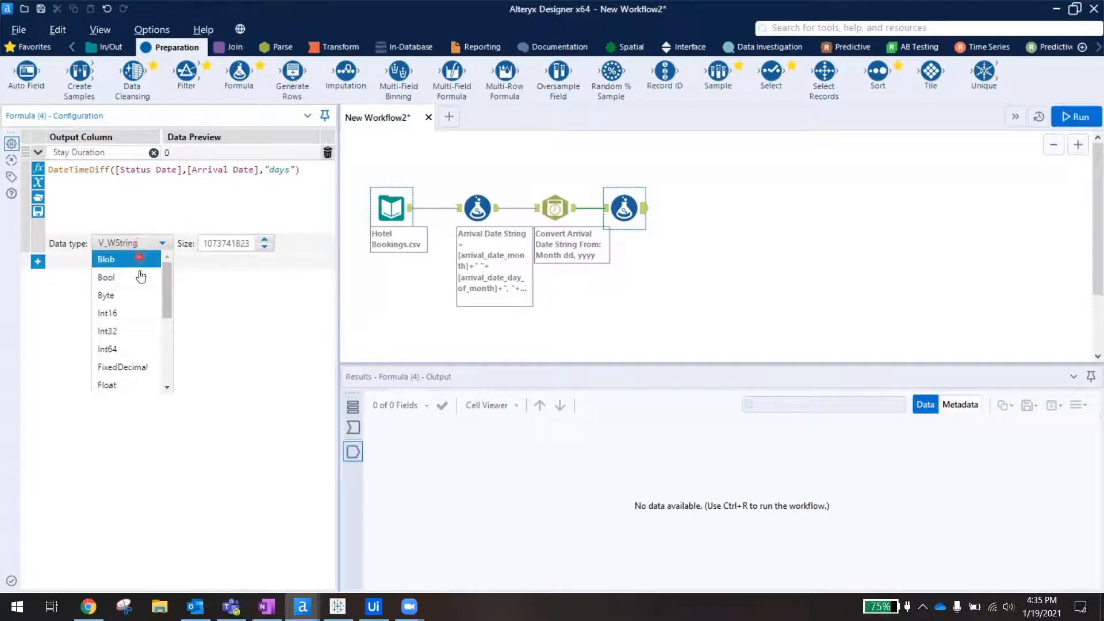
pyautogui.click(140, 314)
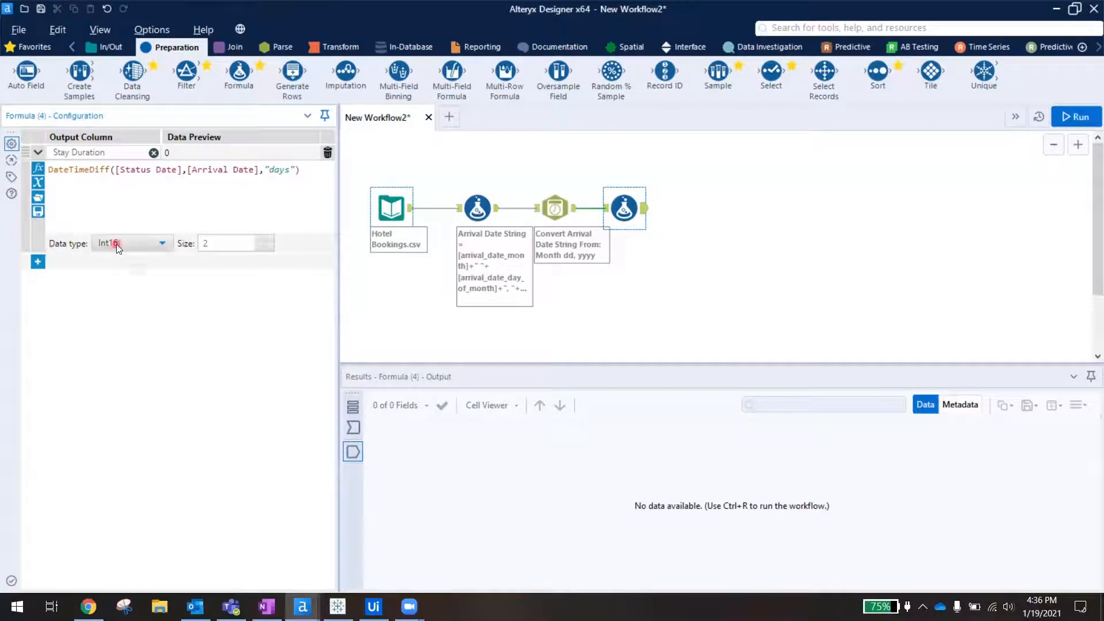
# Run the workflow and compare the Stay Duration values with reservation_status, especially for the canceled bookings.
pyautogui.click(1074, 116)
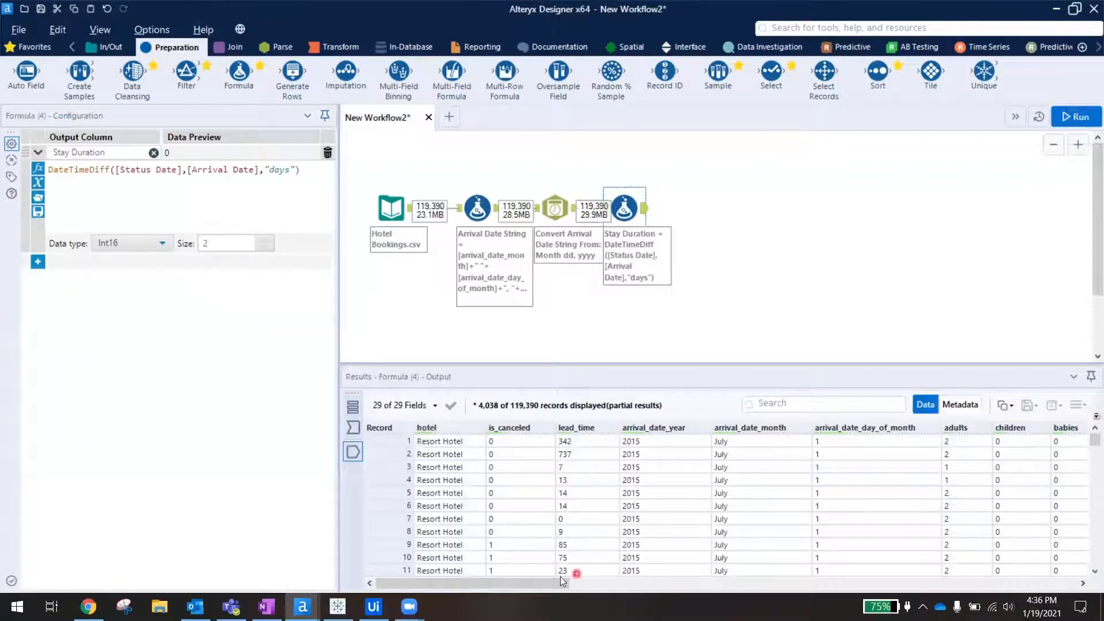
pyautogui.moveTo(558, 583); pyautogui.dragTo(1076, 581)
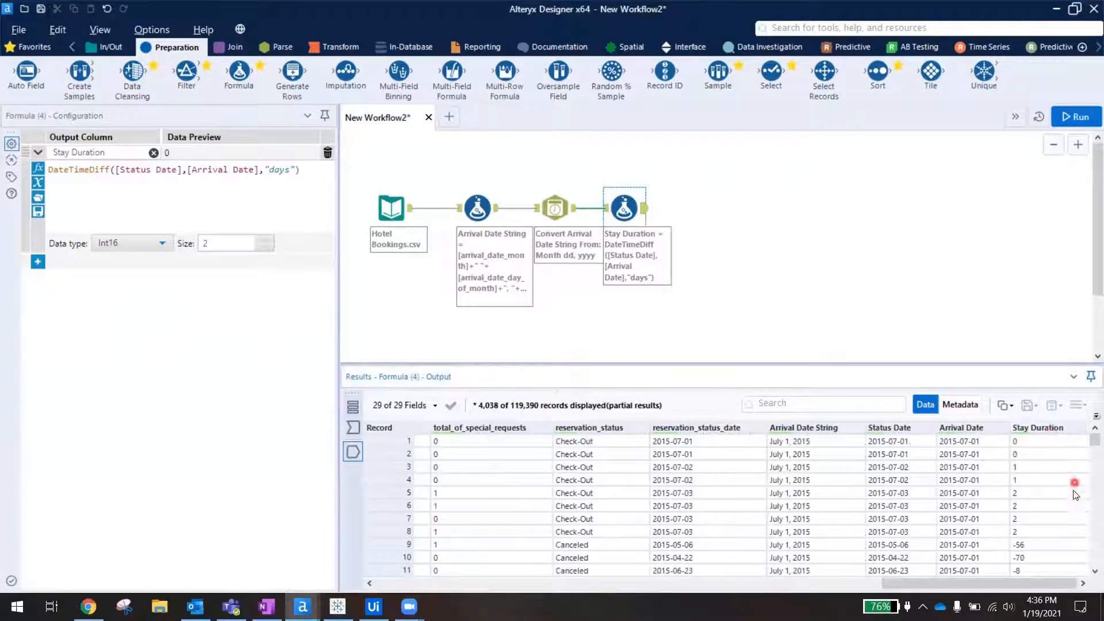
pyautogui.click(1060, 545)
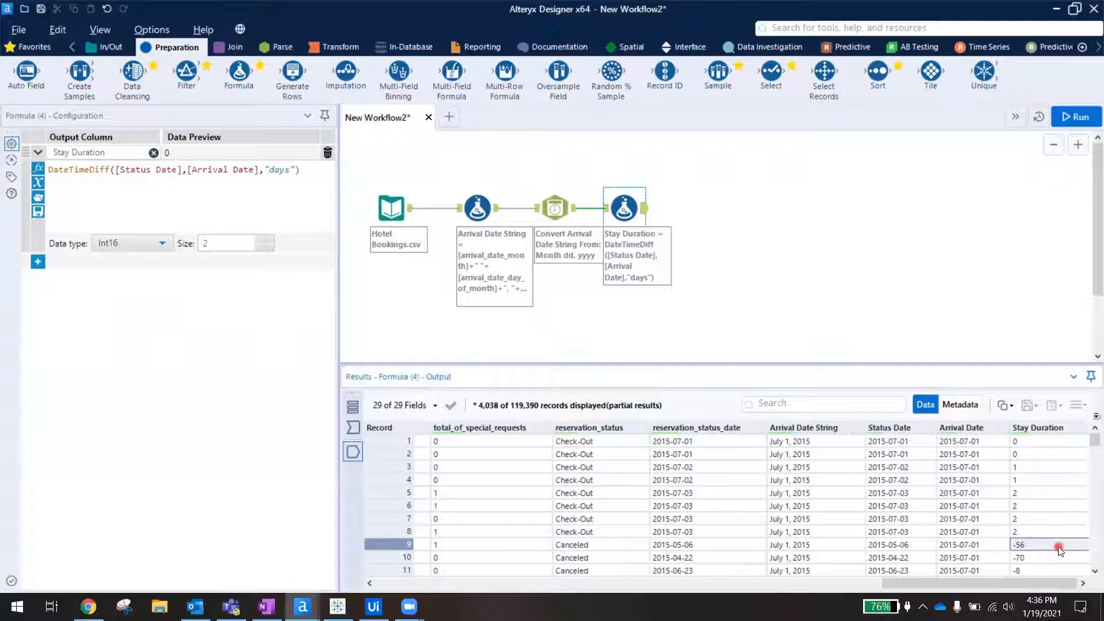
pyautogui.click(619, 547)
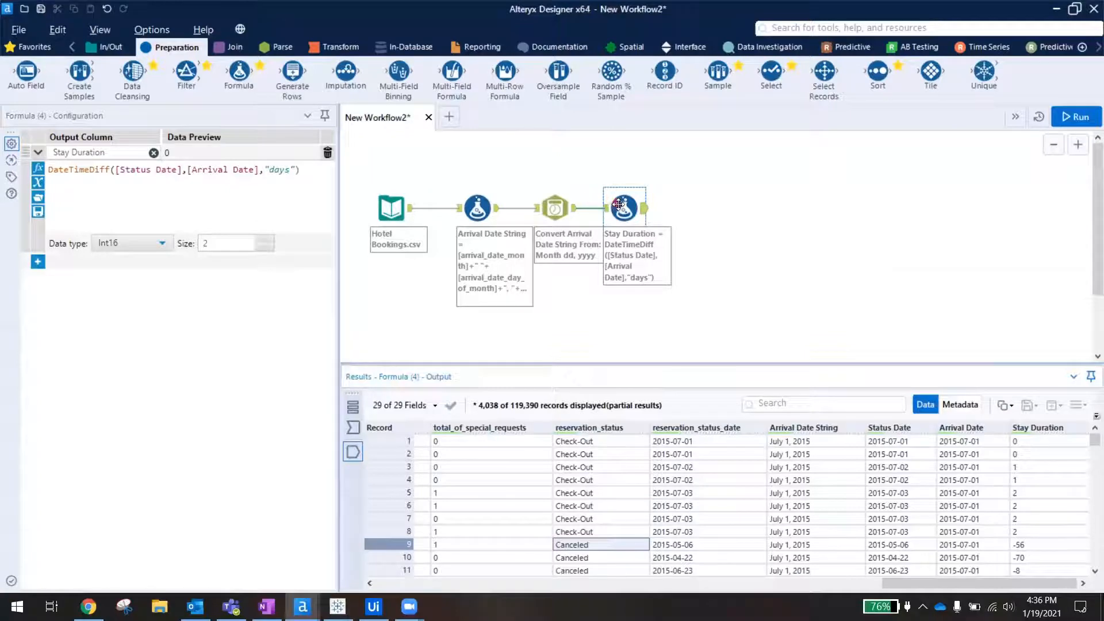
# Add a second expression that outputs to the existing Stay Duration column and insert the IF c THEN t ELSE f ENDIF template.
pyautogui.click(38, 262)
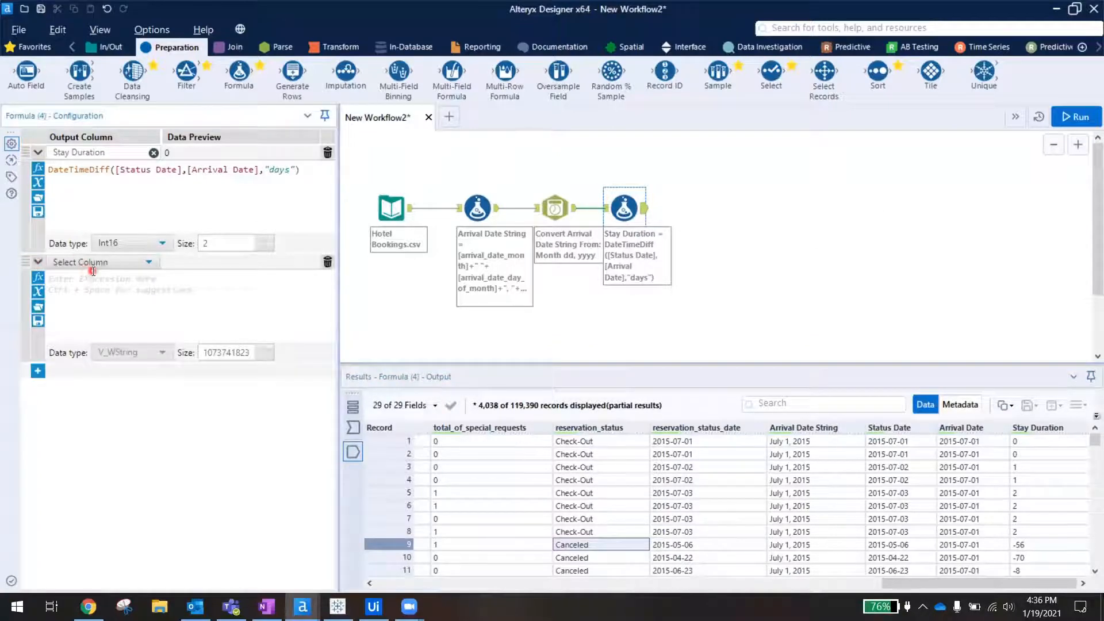
pyautogui.click(148, 261)
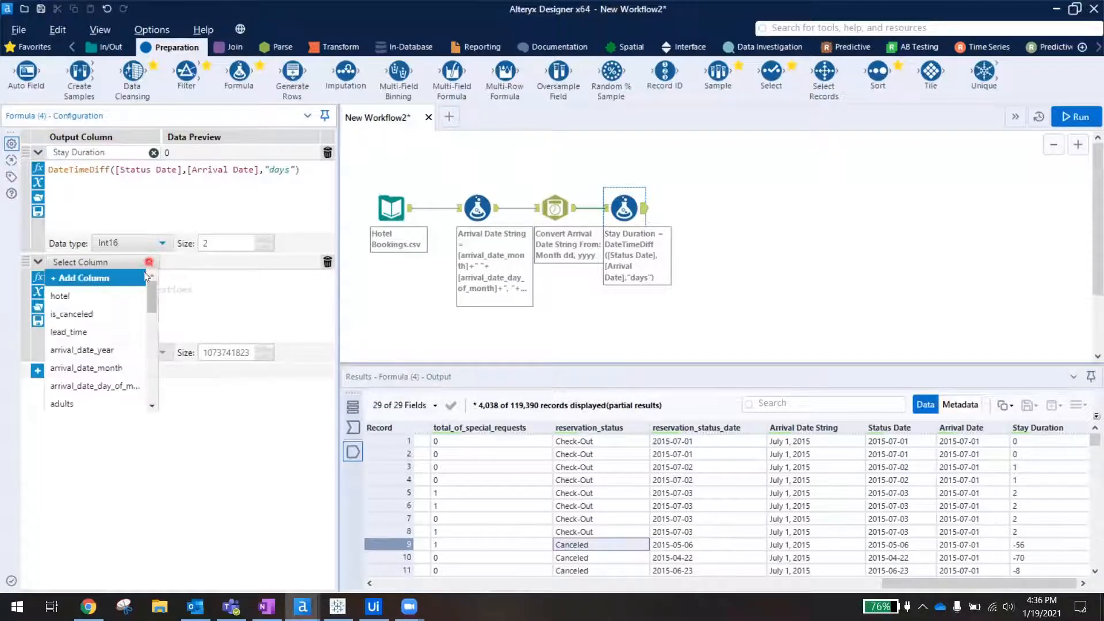
pyautogui.click(151, 405)
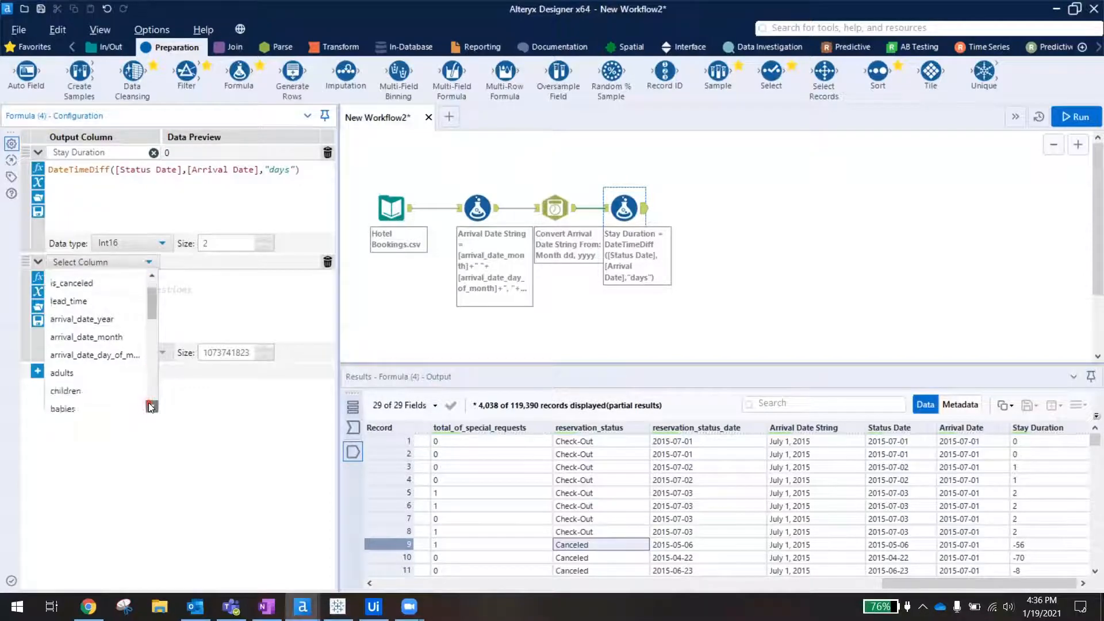
pyautogui.click(151, 405)
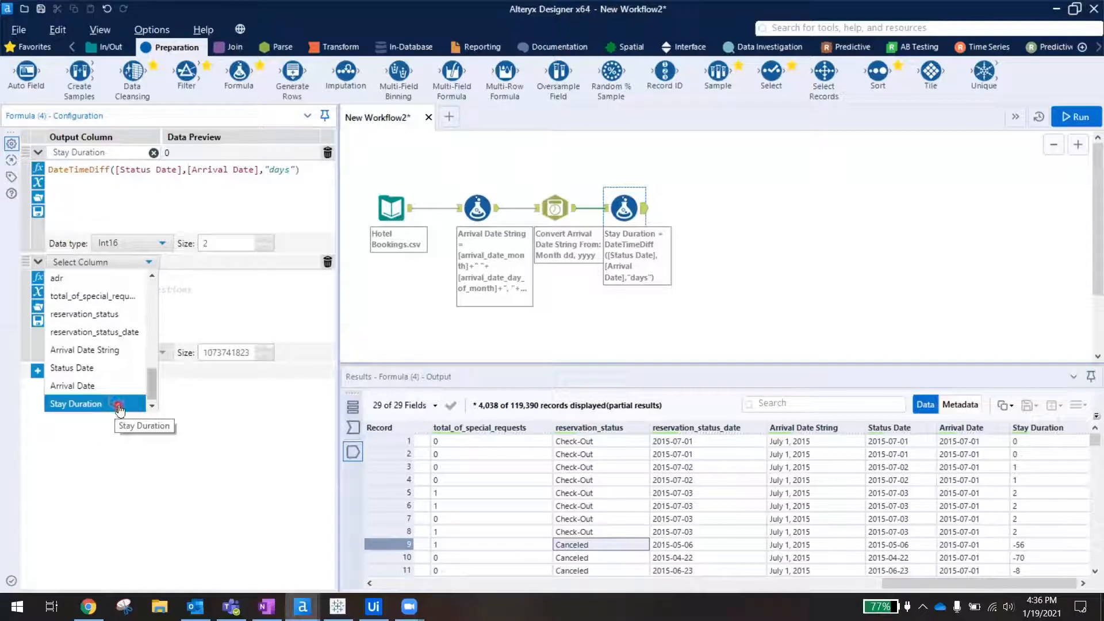
pyautogui.click(119, 405)
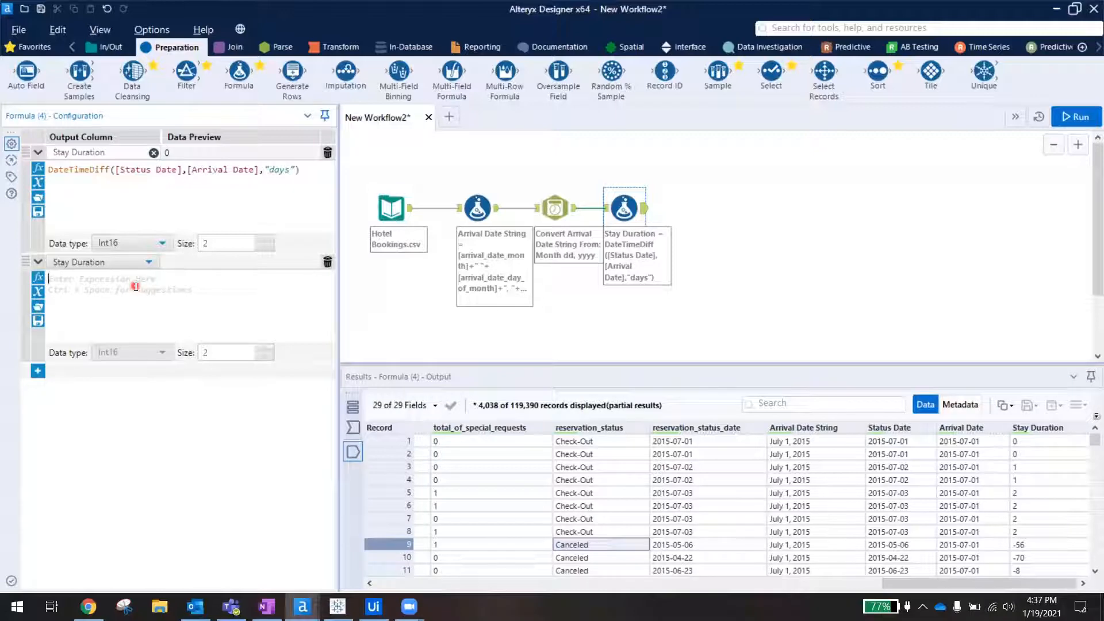
pyautogui.click(39, 280)
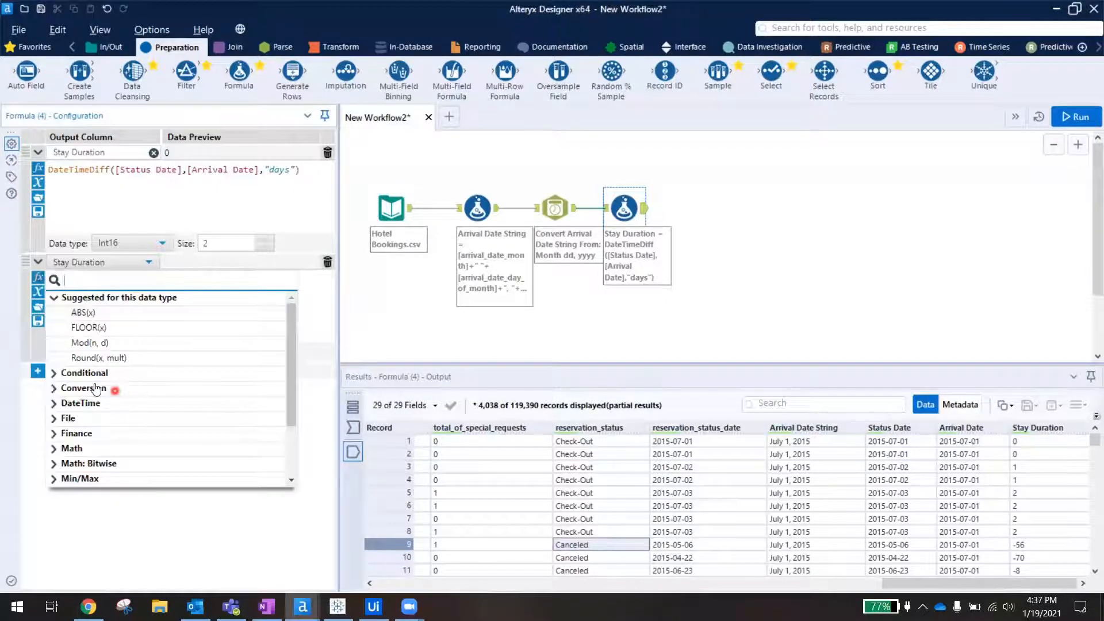
pyautogui.click(55, 375)
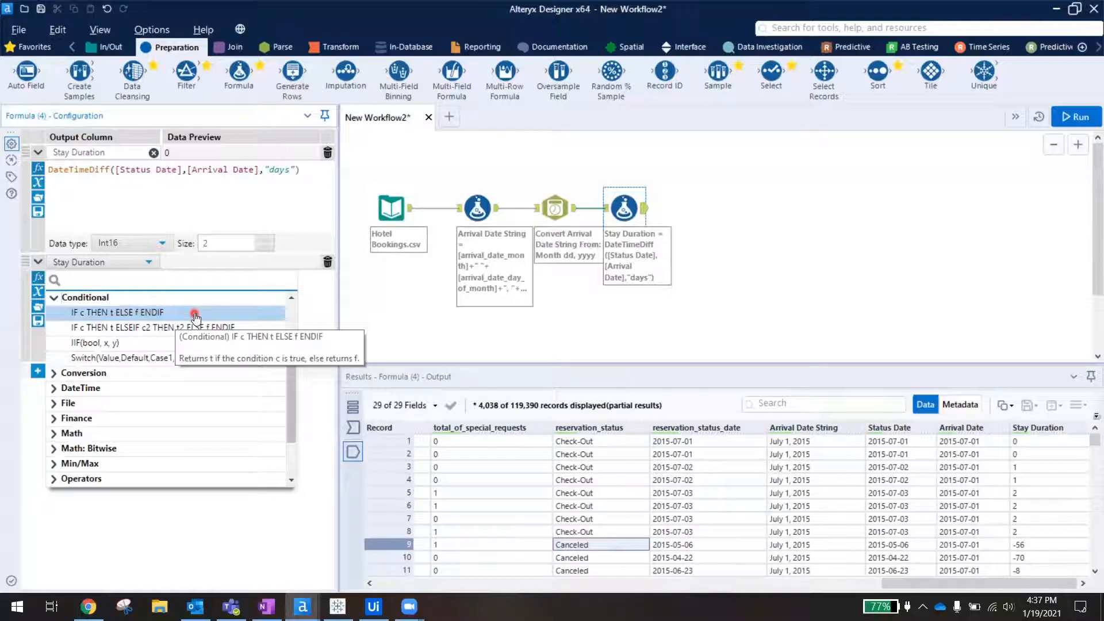
pyautogui.click(195, 313)
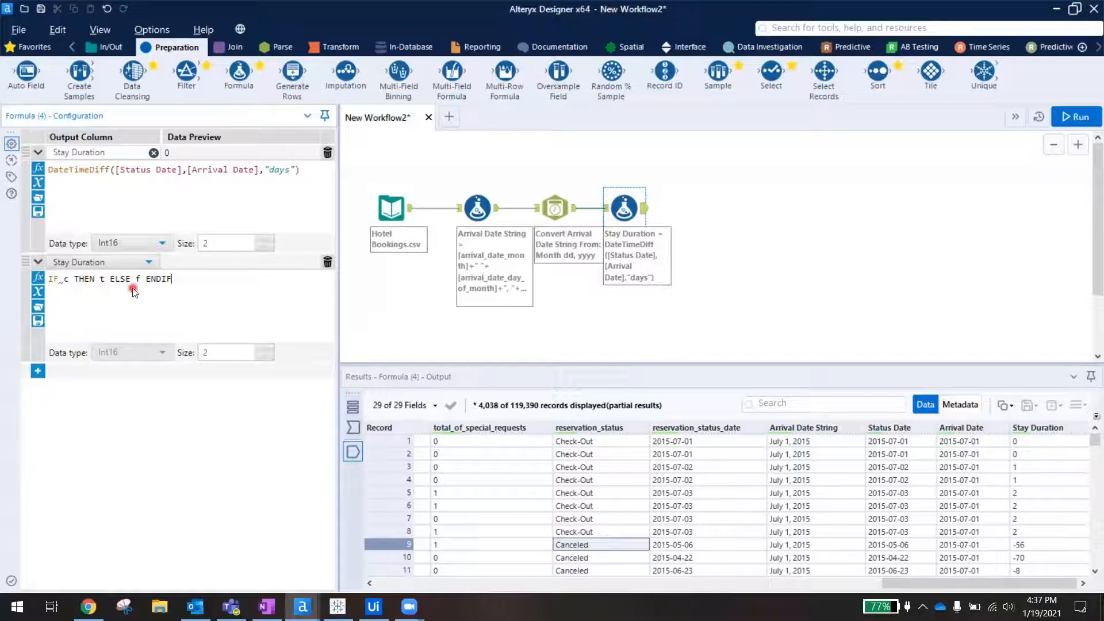
# Set the IF condition of the second expression to [reservation_status]="Check-Out".
pyautogui.click(70, 280)
pyautogui.press('BackSpace')
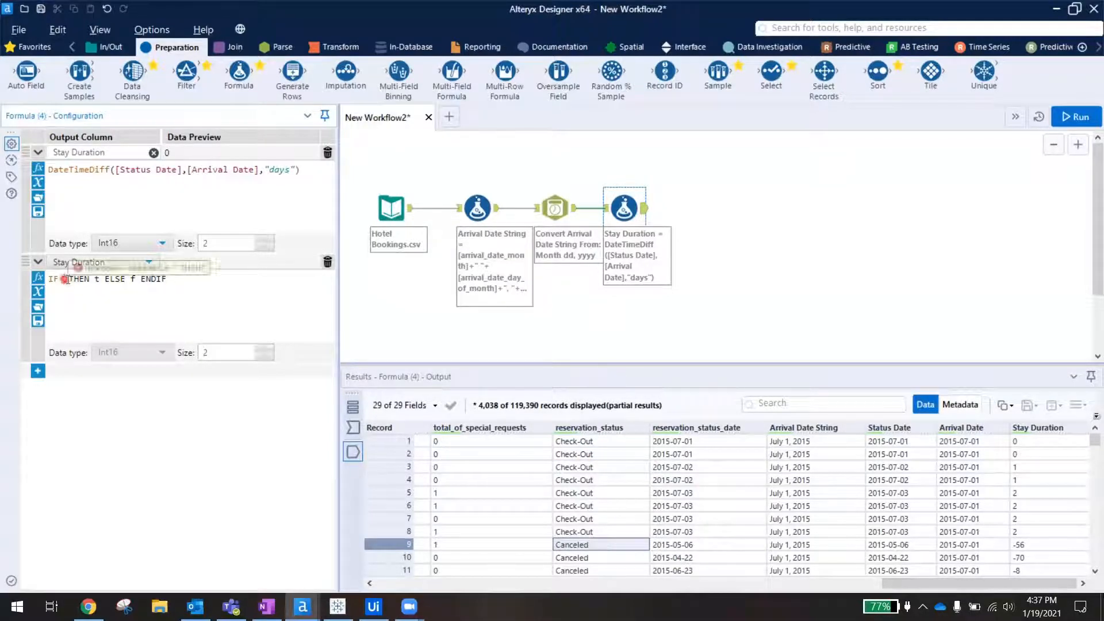
pyautogui.write('res')
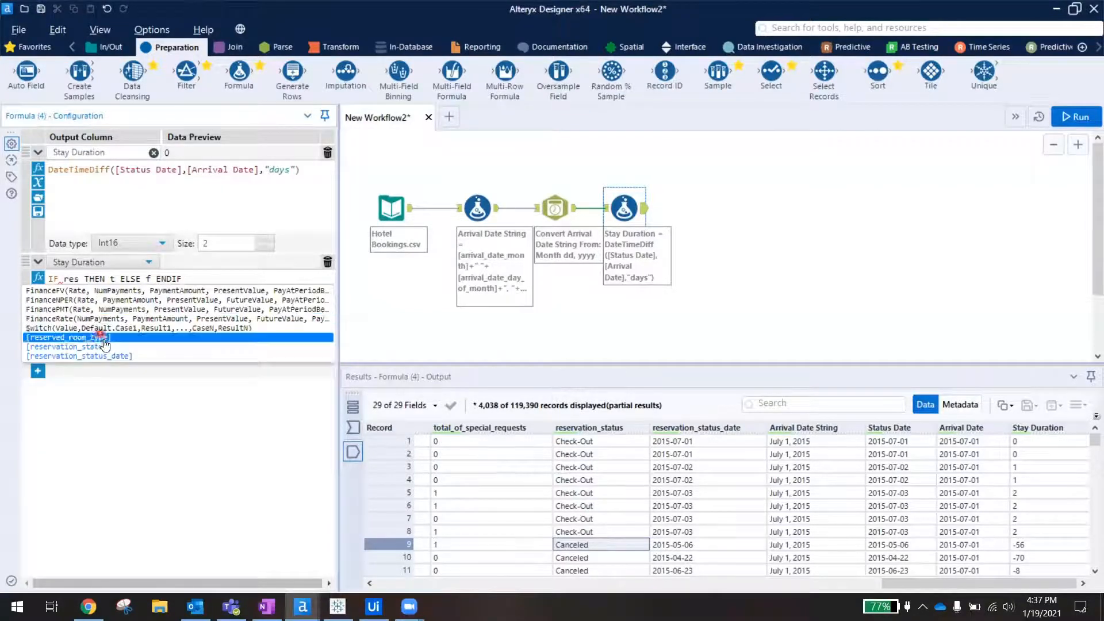
pyautogui.click(114, 347)
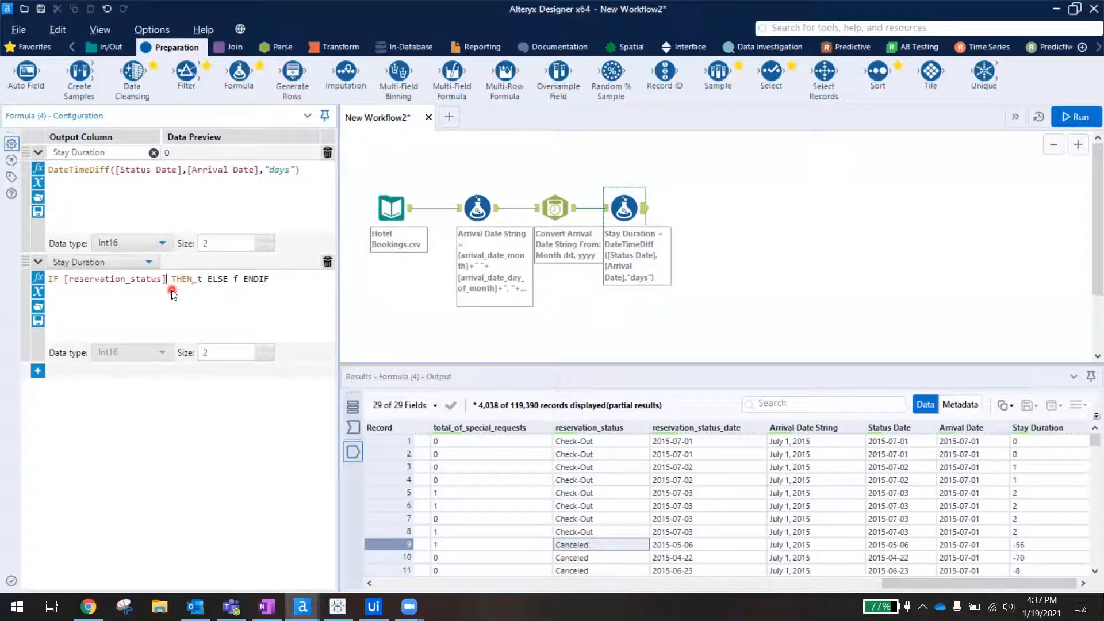
pyautogui.write('=""')
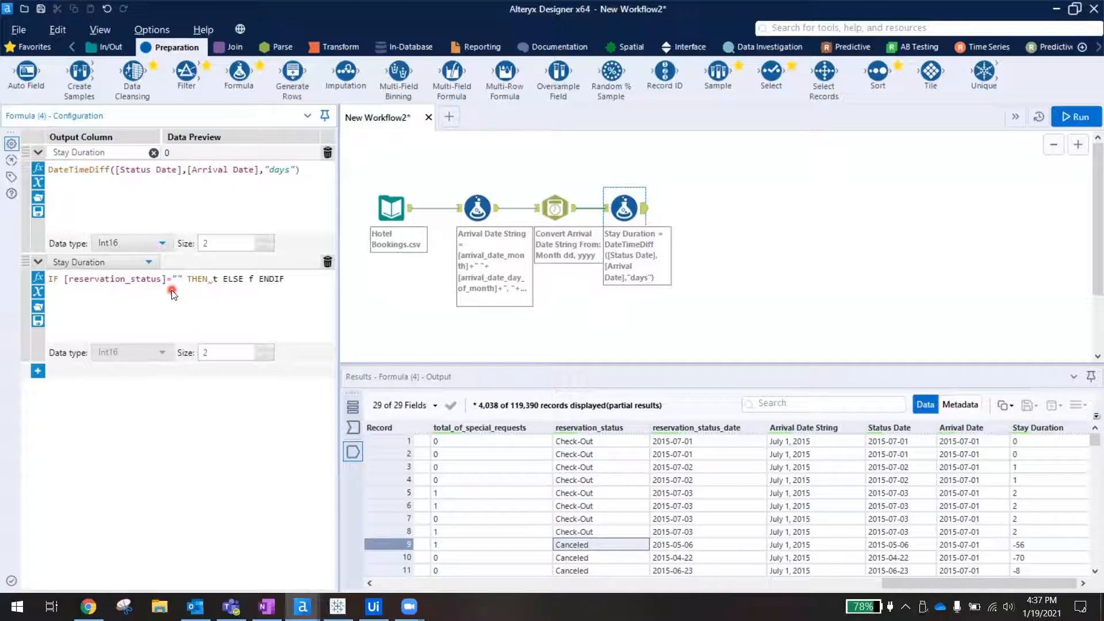
pyautogui.write('Check')
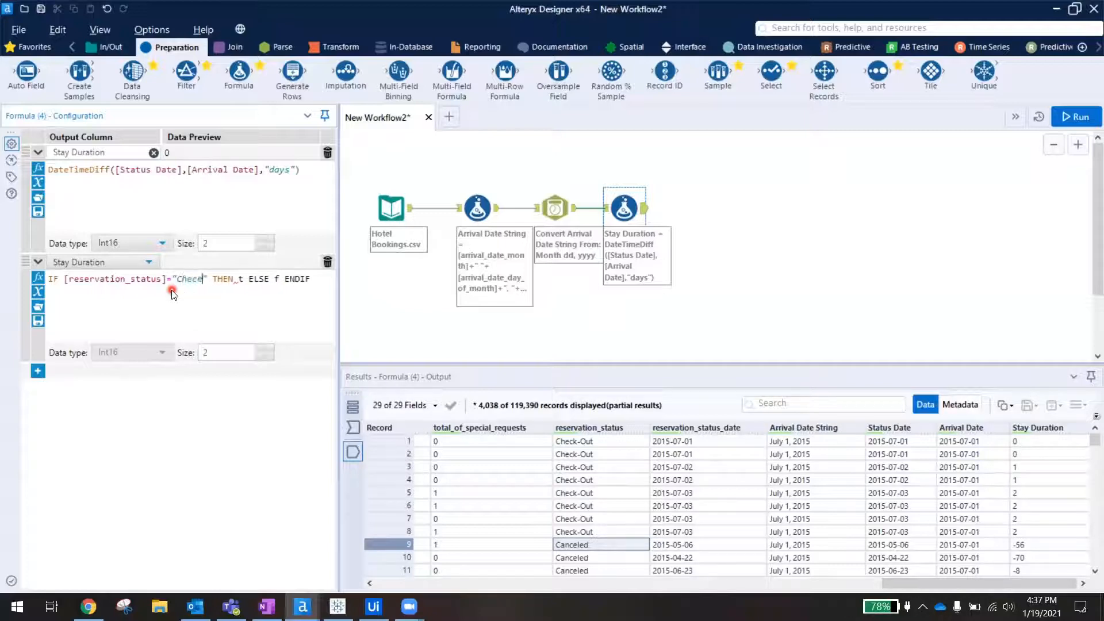
pyautogui.write('-O')
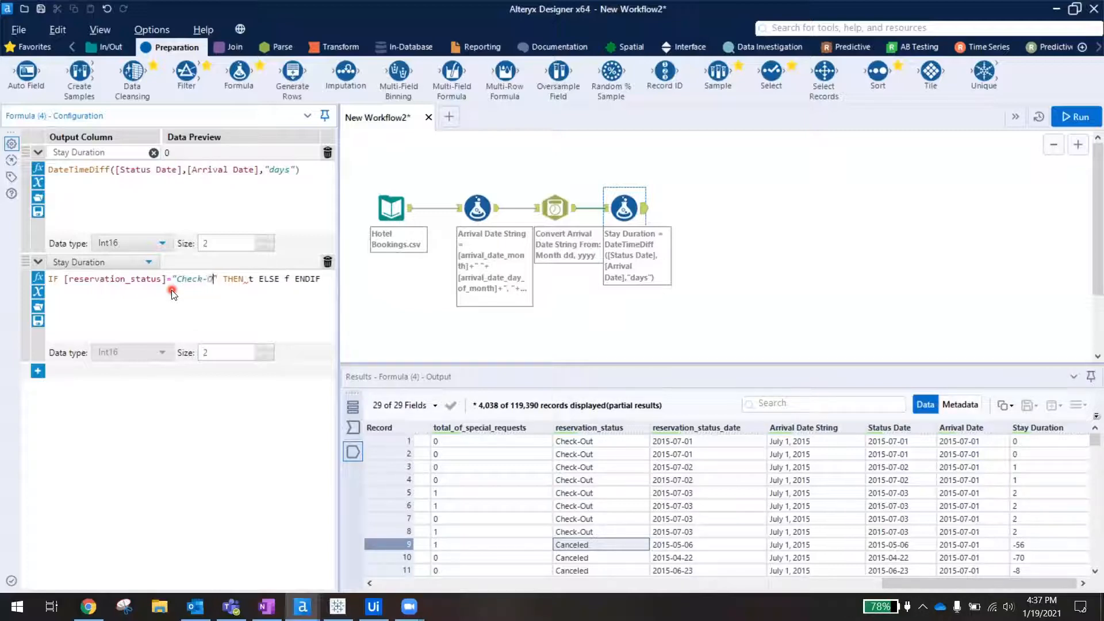
pyautogui.write('ut')
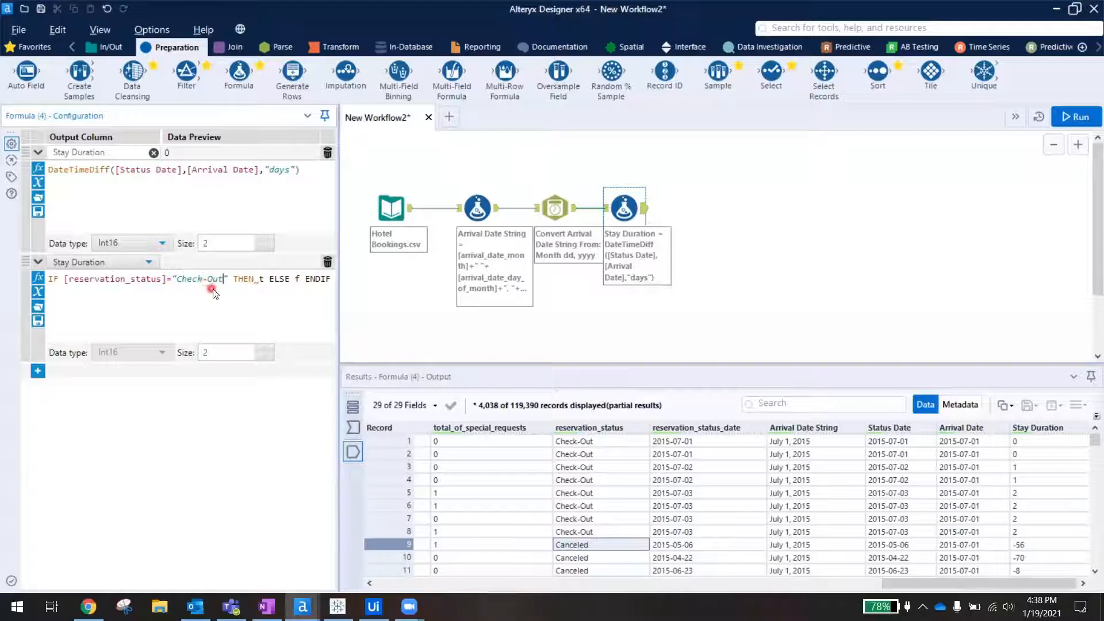
pyautogui.click(276, 295)
pyautogui.click(288, 321)
pyautogui.press('Delete')
pyautogui.write('stat')
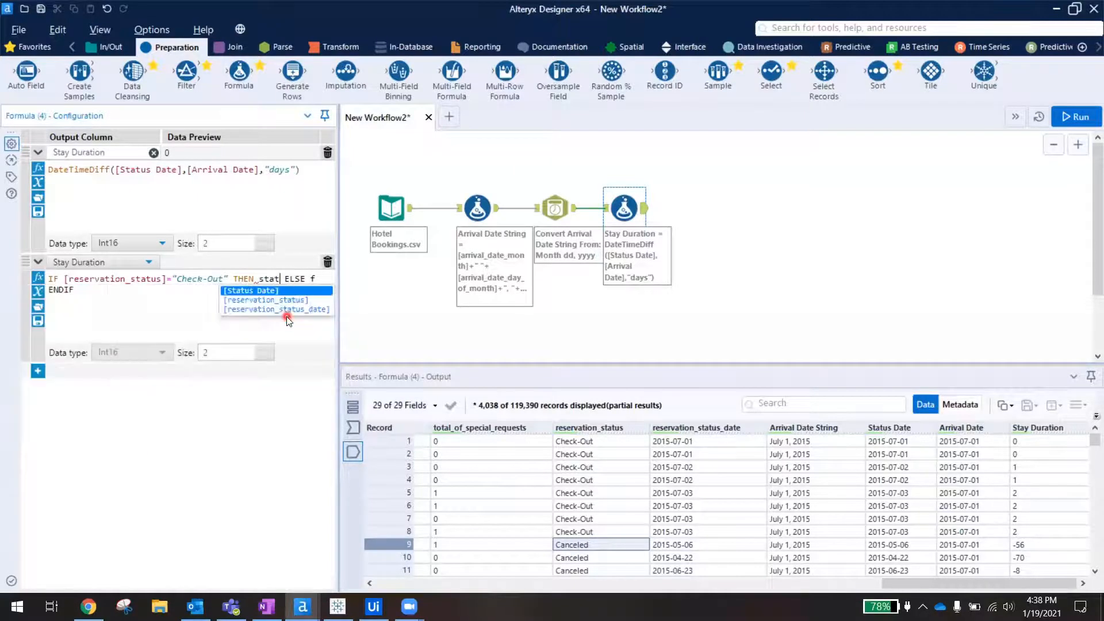
pyautogui.press('Return')
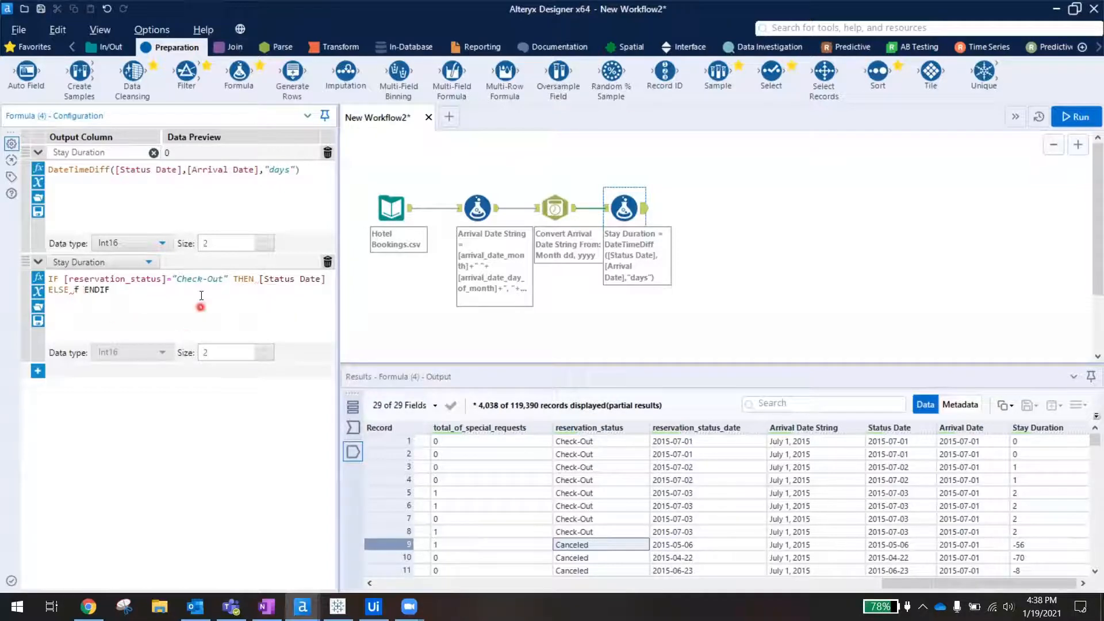
# Complete the second expression's IF statement with [Stay Duration] as the THEN result and 0 as the ELSE result.
pyautogui.press('Delete')
pyautogui.write('0')
pyautogui.moveTo(326, 280); pyautogui.dragTo(293, 279)
pyautogui.press('BackSpace')
pyautogui.press('BackSpace')
pyautogui.press('BackSpace')
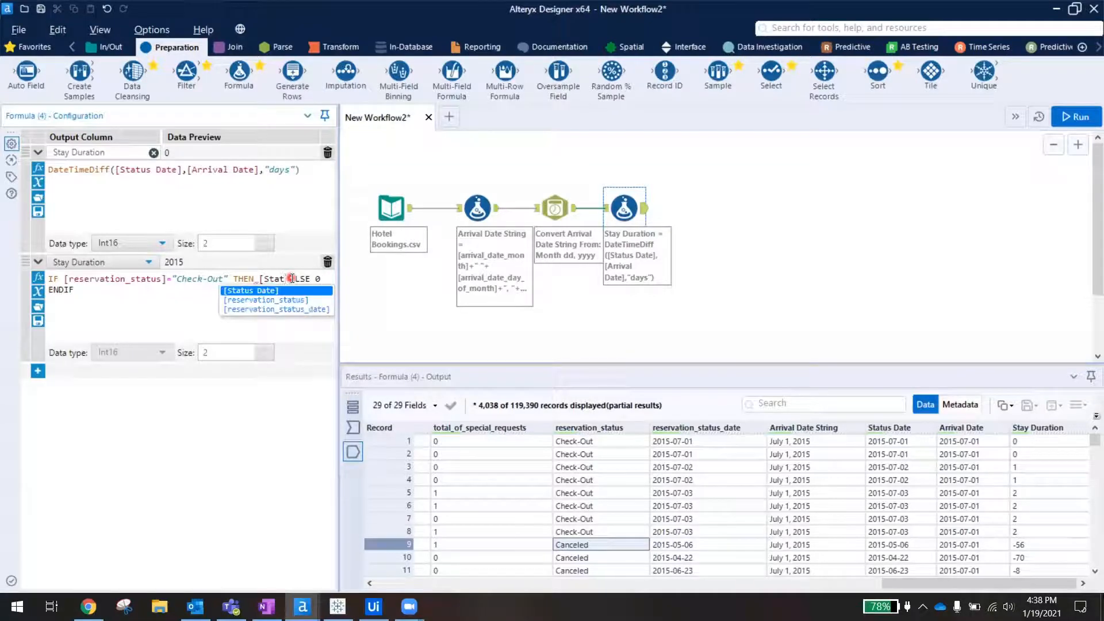
pyautogui.press('BackSpace')
pyautogui.press('BackSpace')
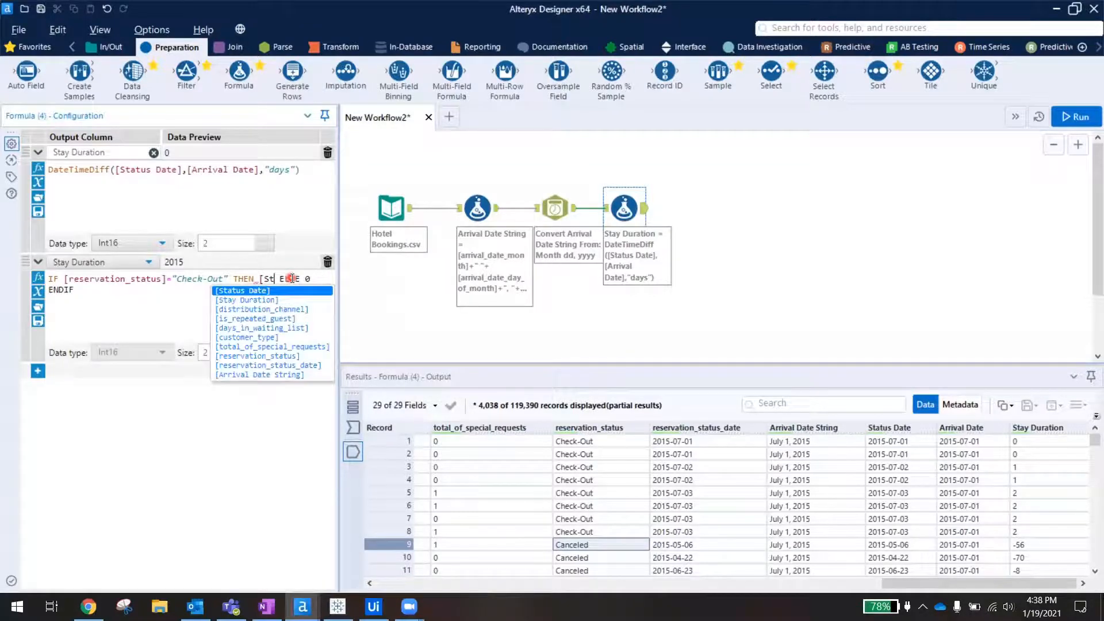
pyautogui.write('ay Duration]')
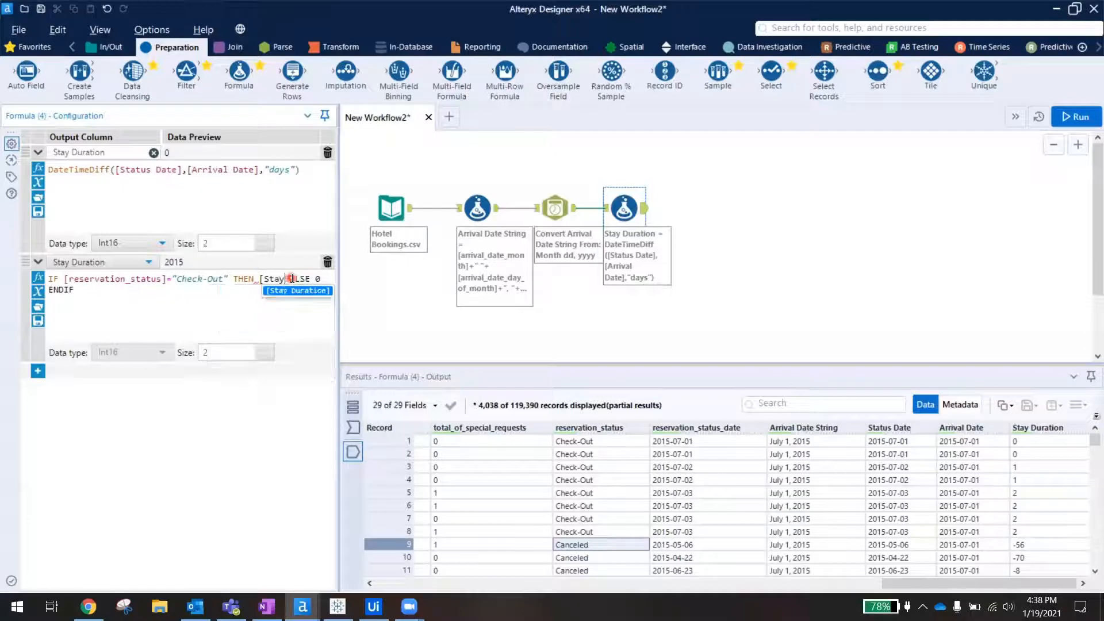
pyautogui.press('Return')
pyautogui.click(225, 295)
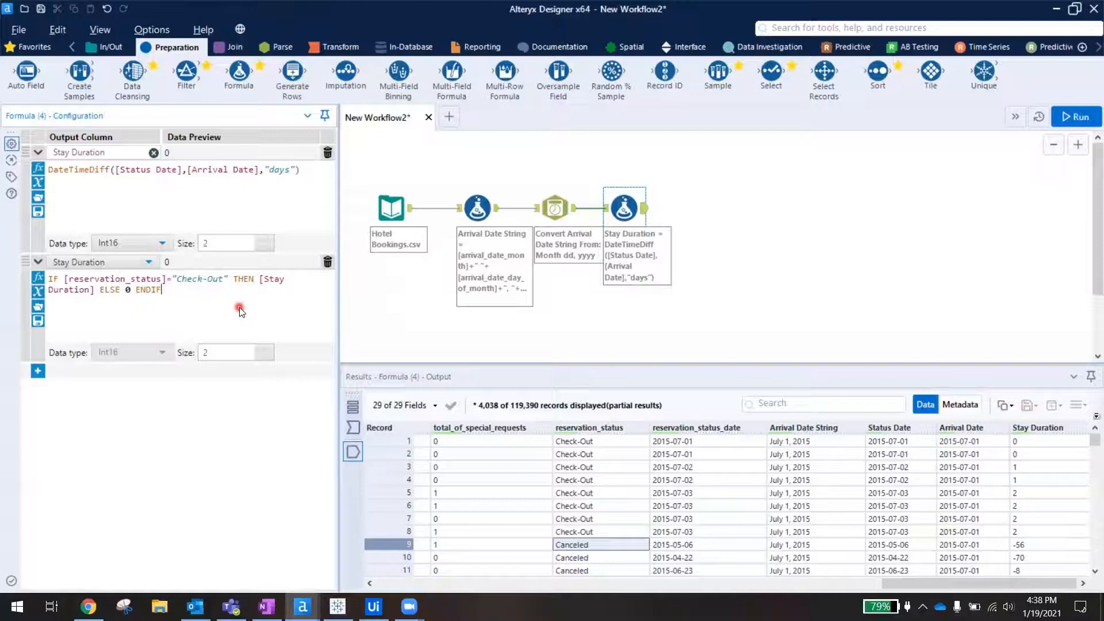
# Run the workflow and check the Stay Duration values of the canceled reservations.
pyautogui.click(1087, 117)
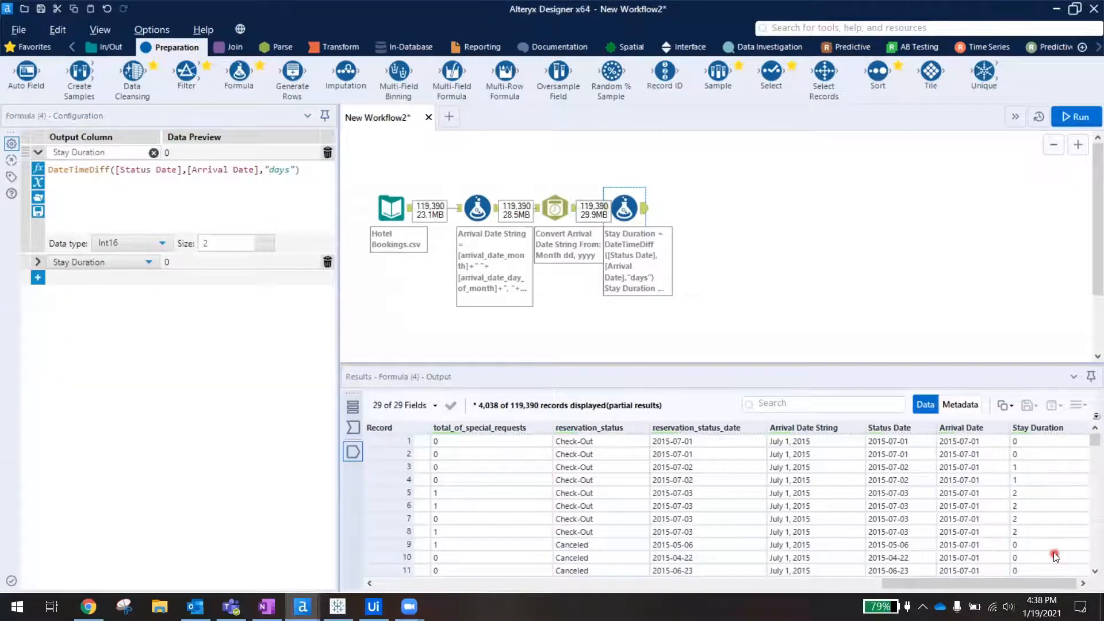
pyautogui.moveTo(1052, 549); pyautogui.dragTo(1055, 568)
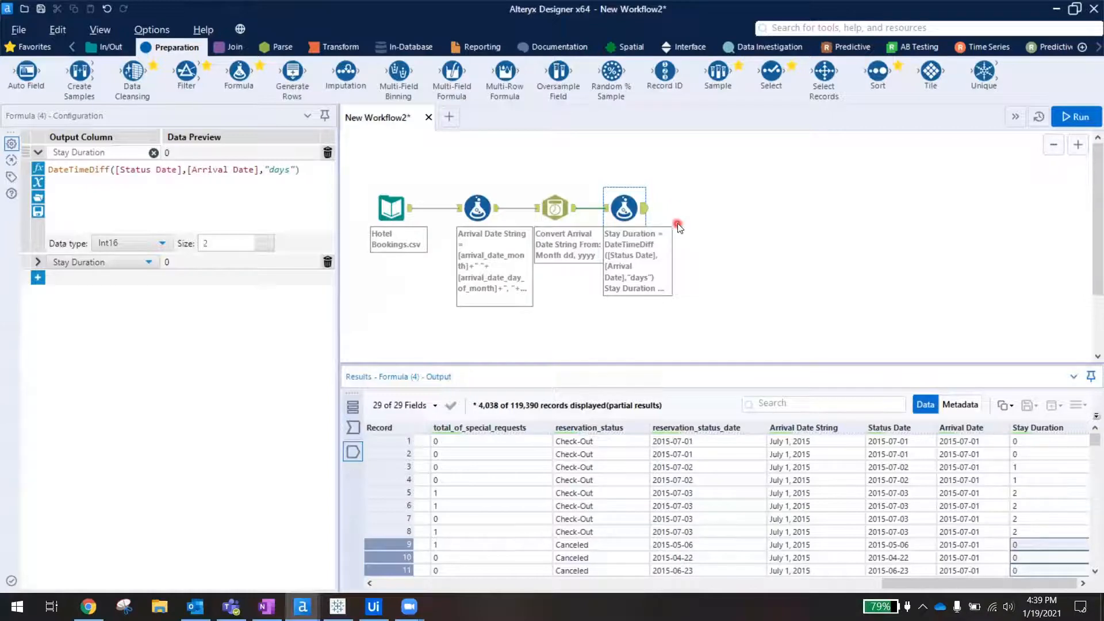
# Add a Summarize tool connected after the Stay Duration formula and widen its field name column to show full names.
pyautogui.click(330, 50)
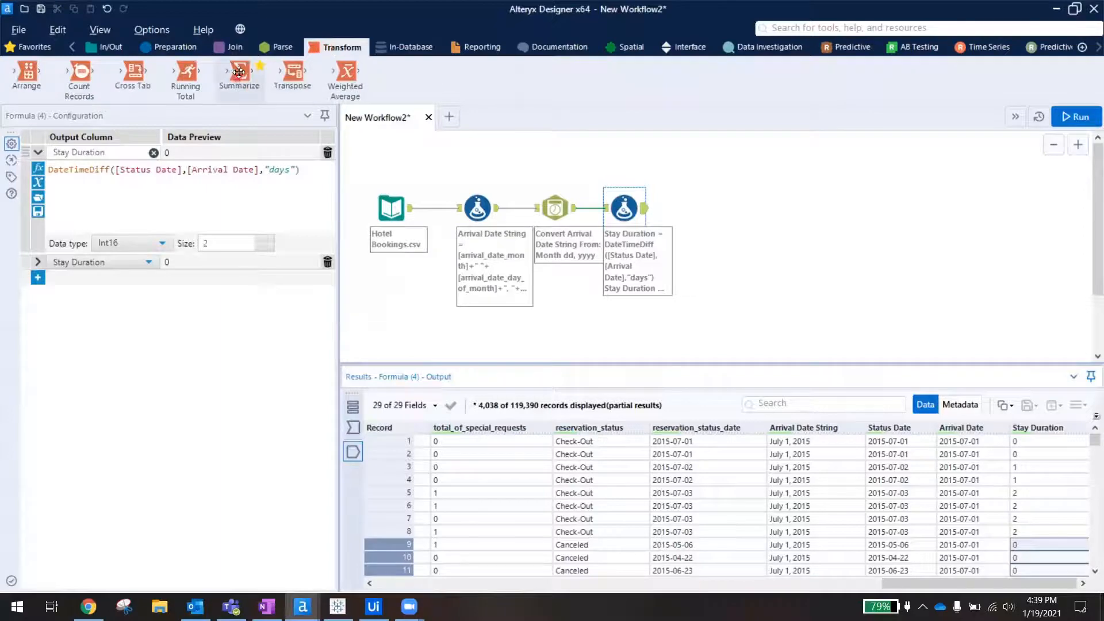
pyautogui.moveTo(240, 71); pyautogui.dragTo(709, 206)
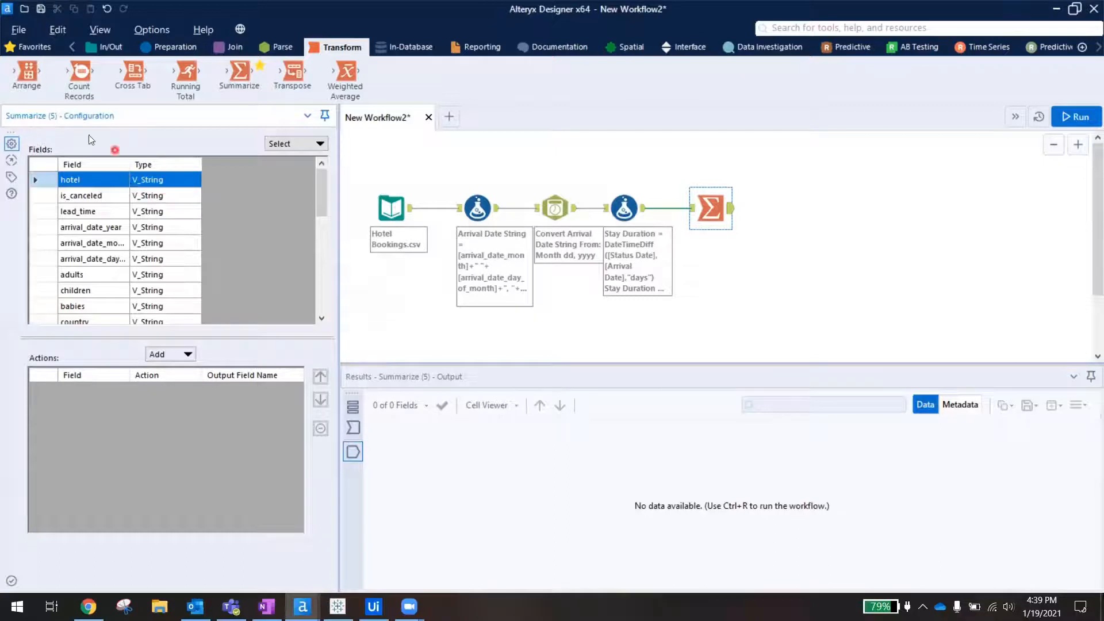
pyautogui.moveTo(130, 166); pyautogui.dragTo(180, 168)
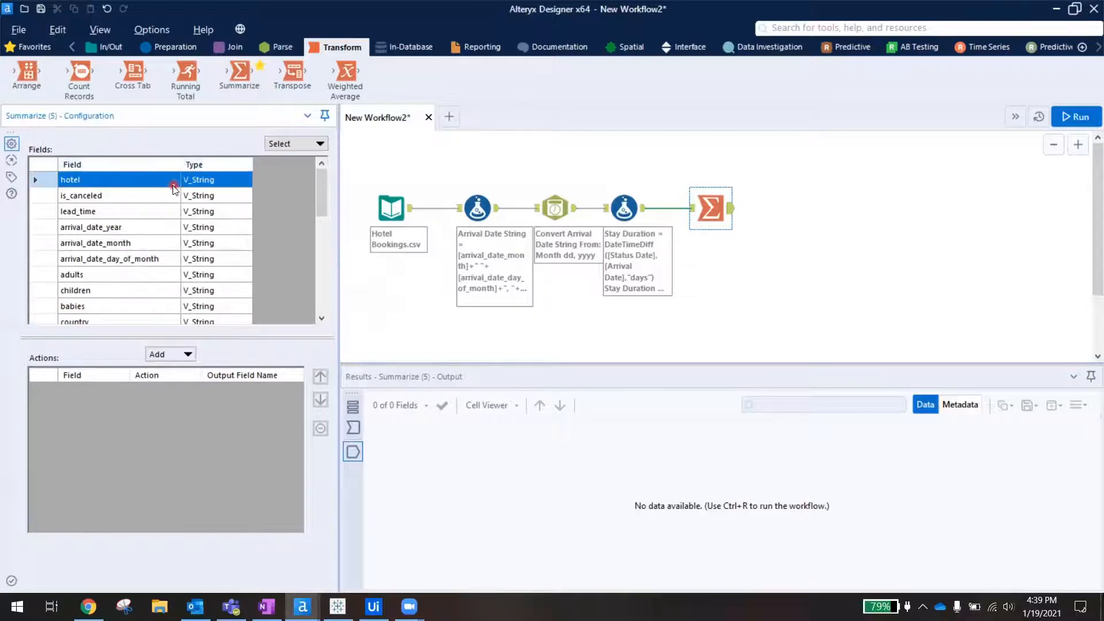
# Add a Group By action on arrival_date_year to the Summarize tool.
pyautogui.scroll(-2, 164, 216)
pyautogui.scroll(-7, 163, 218)
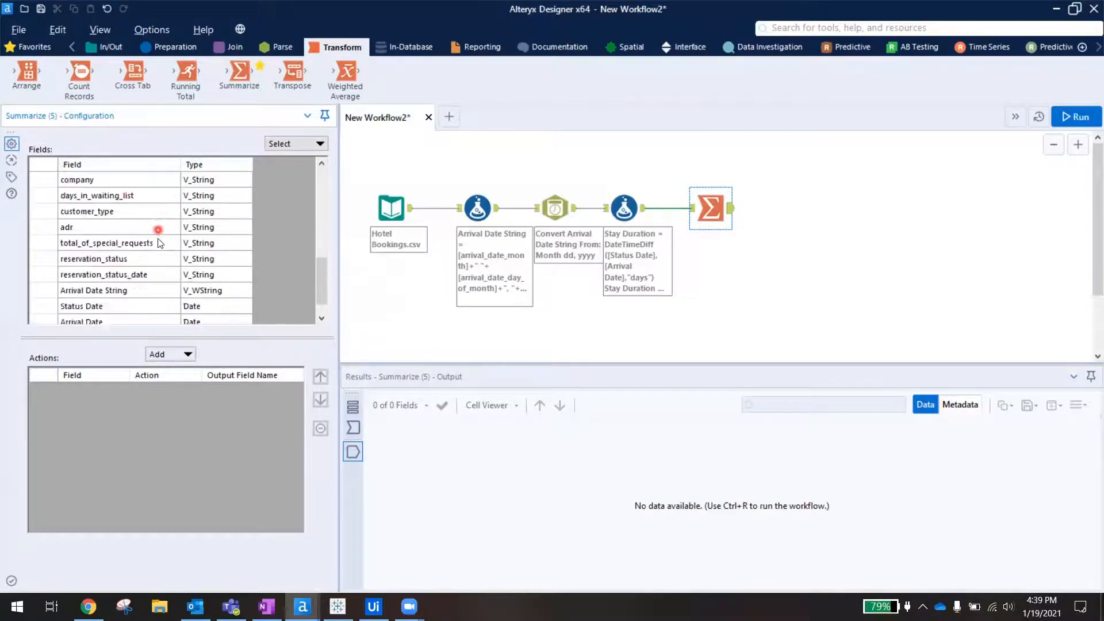
pyautogui.scroll(10, 158, 248)
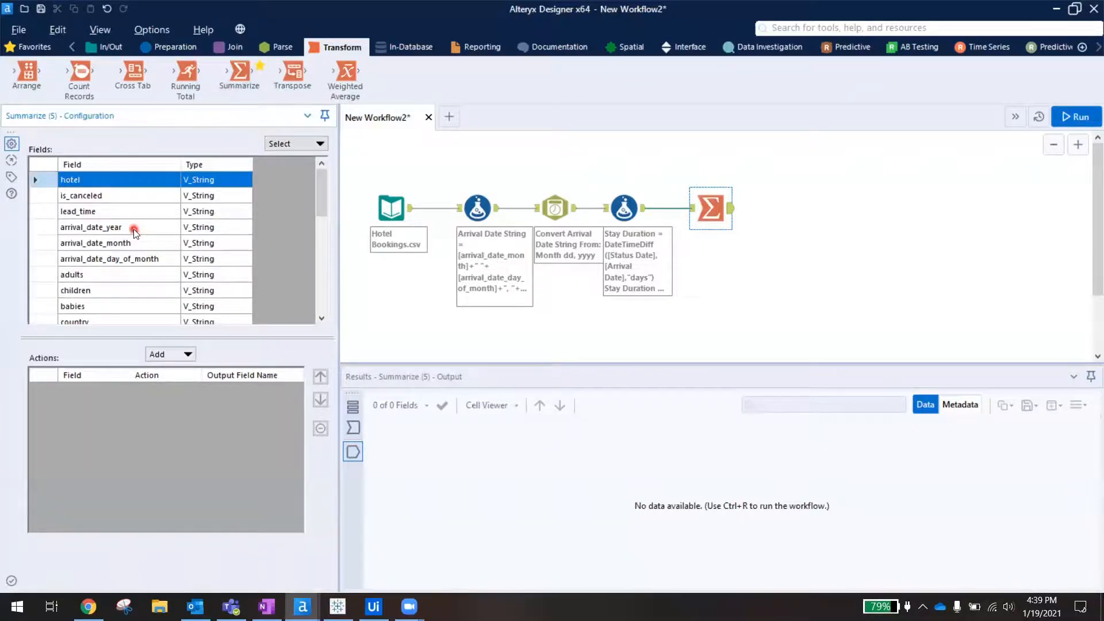
pyautogui.click(134, 229)
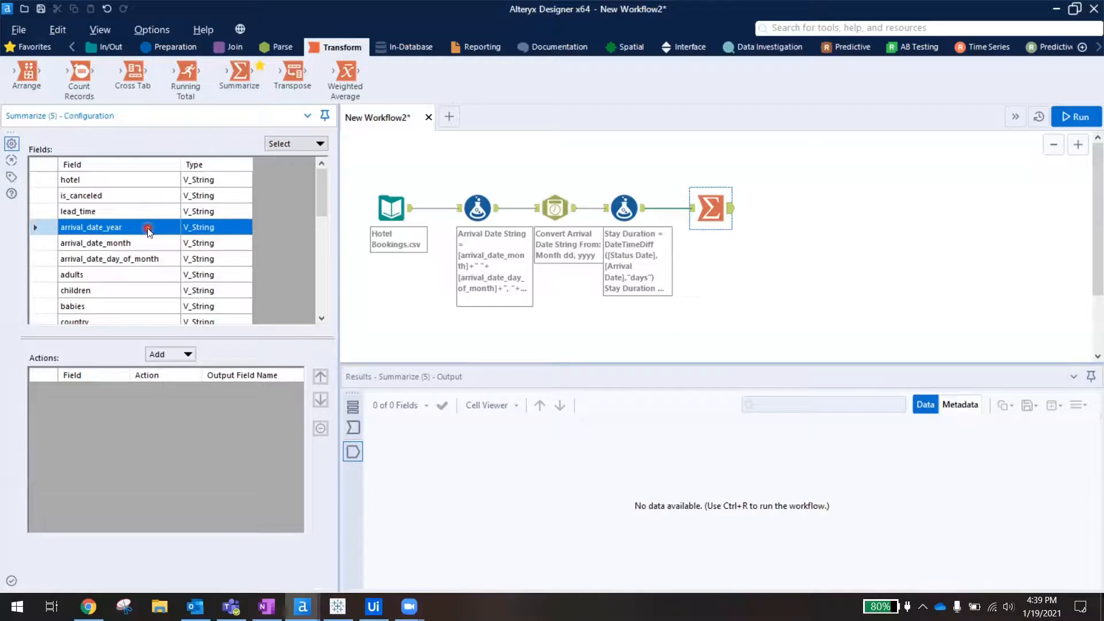
pyautogui.click(189, 355)
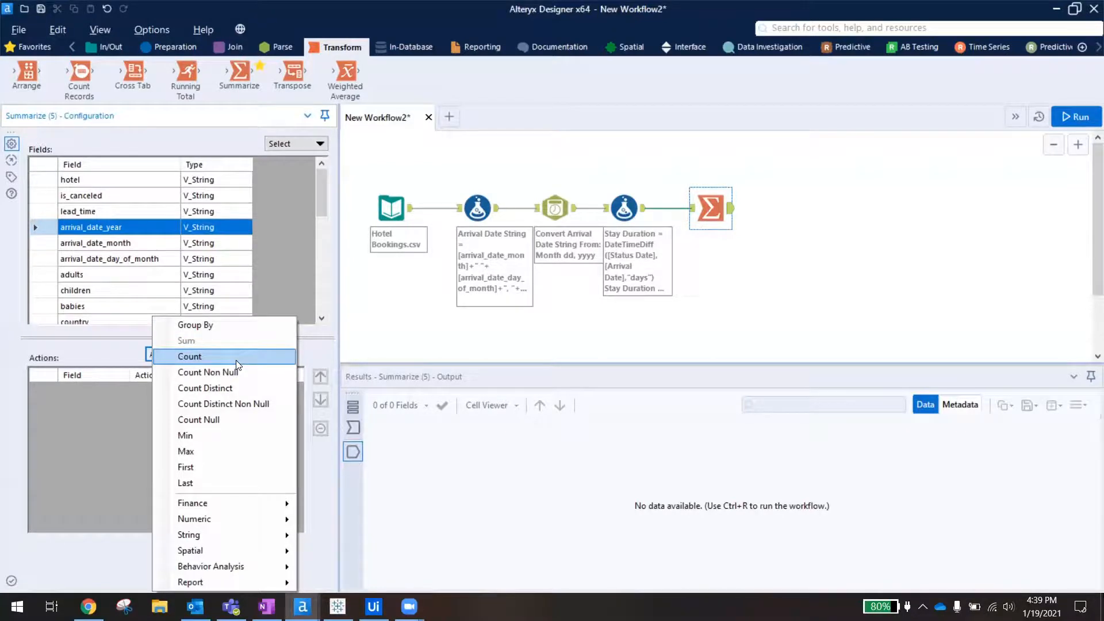
pyautogui.click(217, 327)
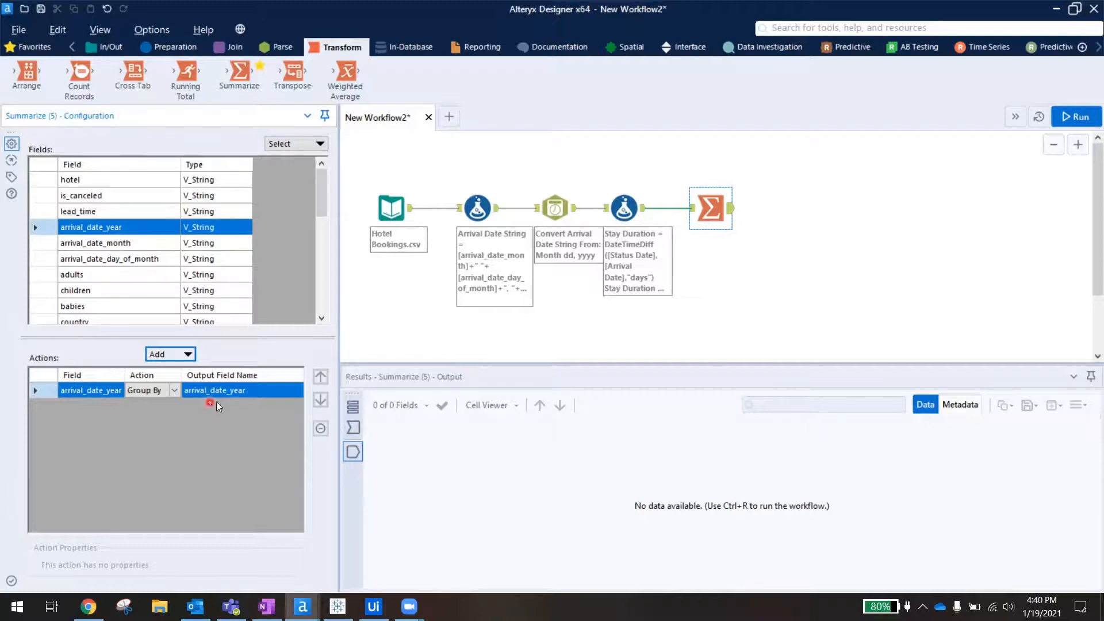
# Add a Min action on the Arrival Date field to the Summarize tool.
pyautogui.scroll(-9, 201, 282)
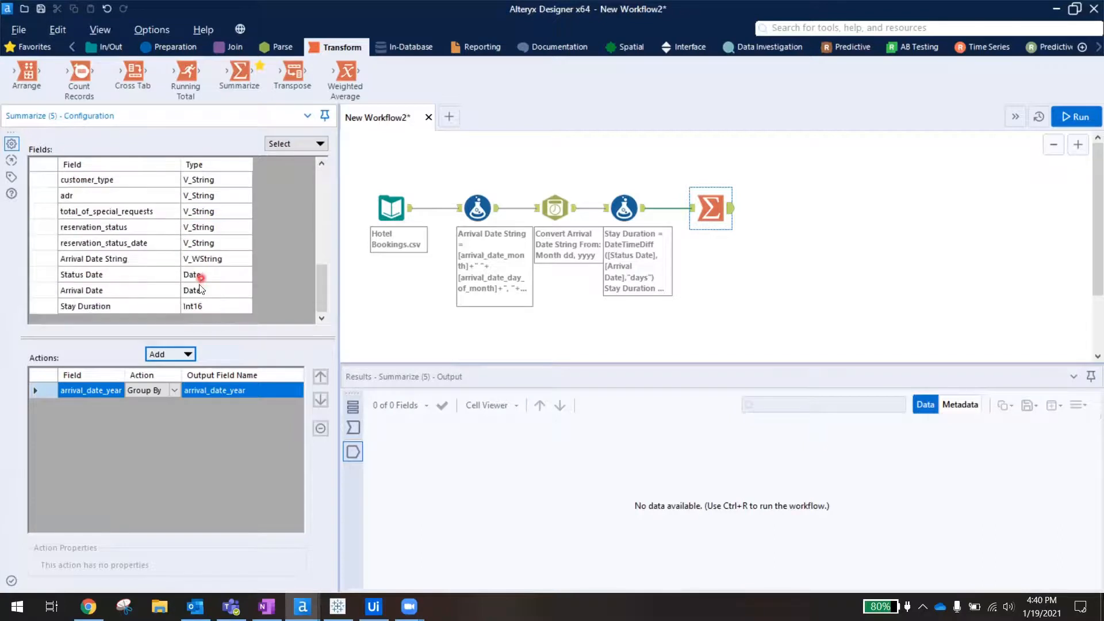
pyautogui.click(144, 295)
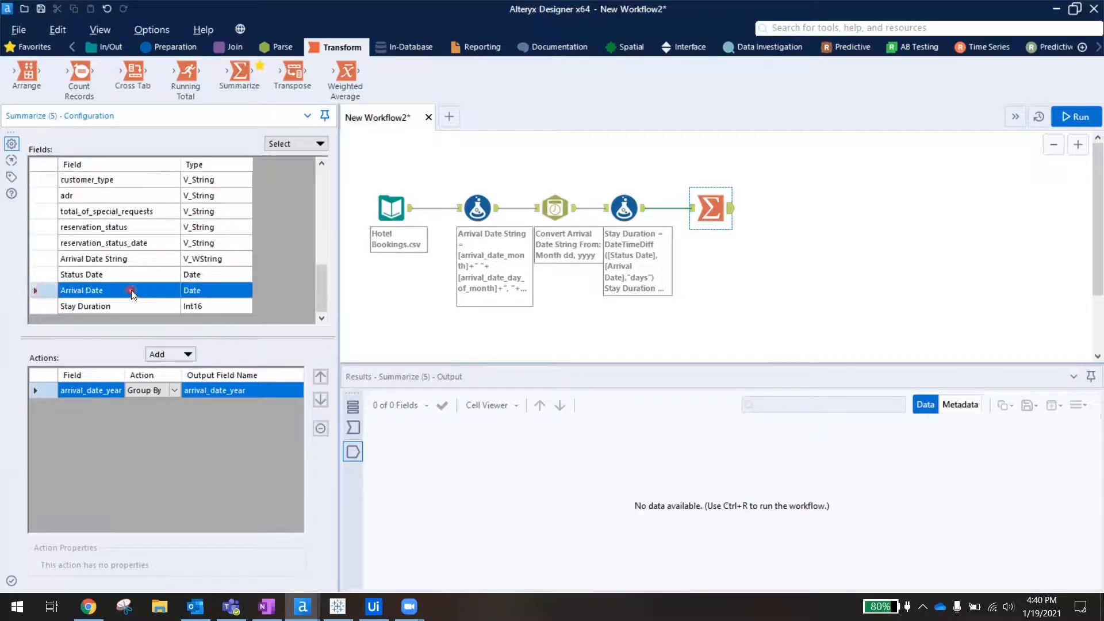
pyautogui.click(184, 355)
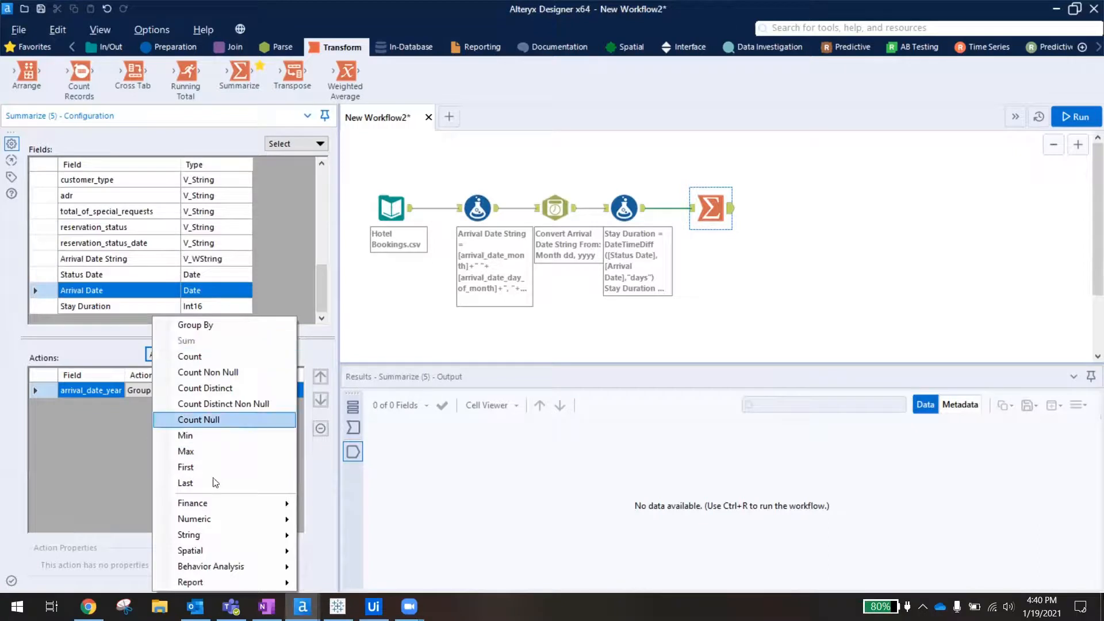
pyautogui.moveTo(222, 520)
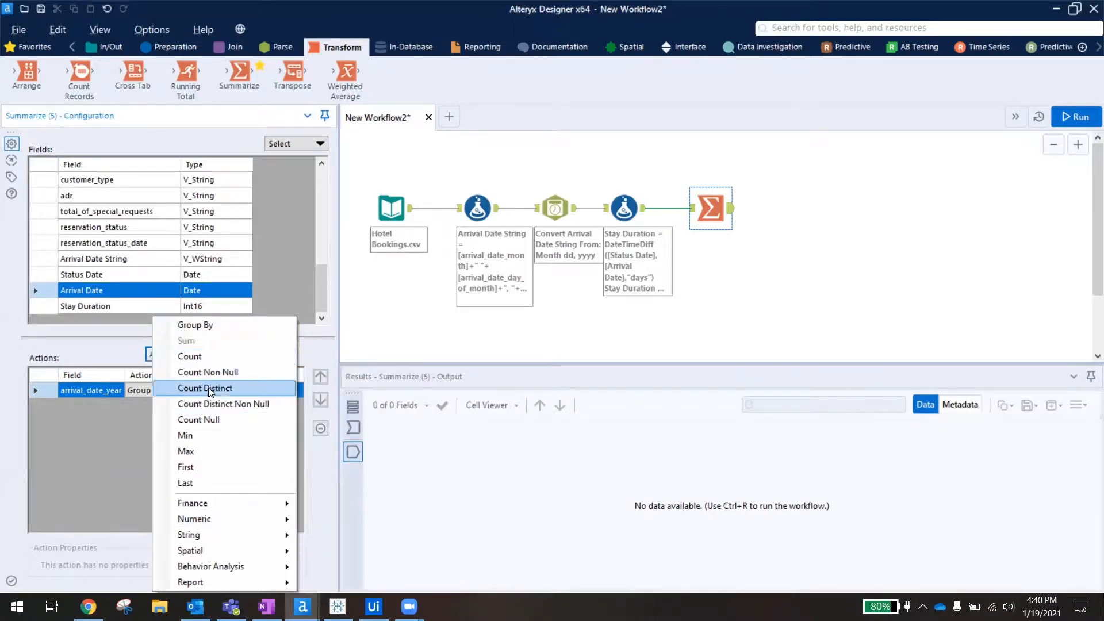
pyautogui.click(214, 436)
# Add a Max action on the Arrival Date field to the Summarize tool.
pyautogui.click(148, 291)
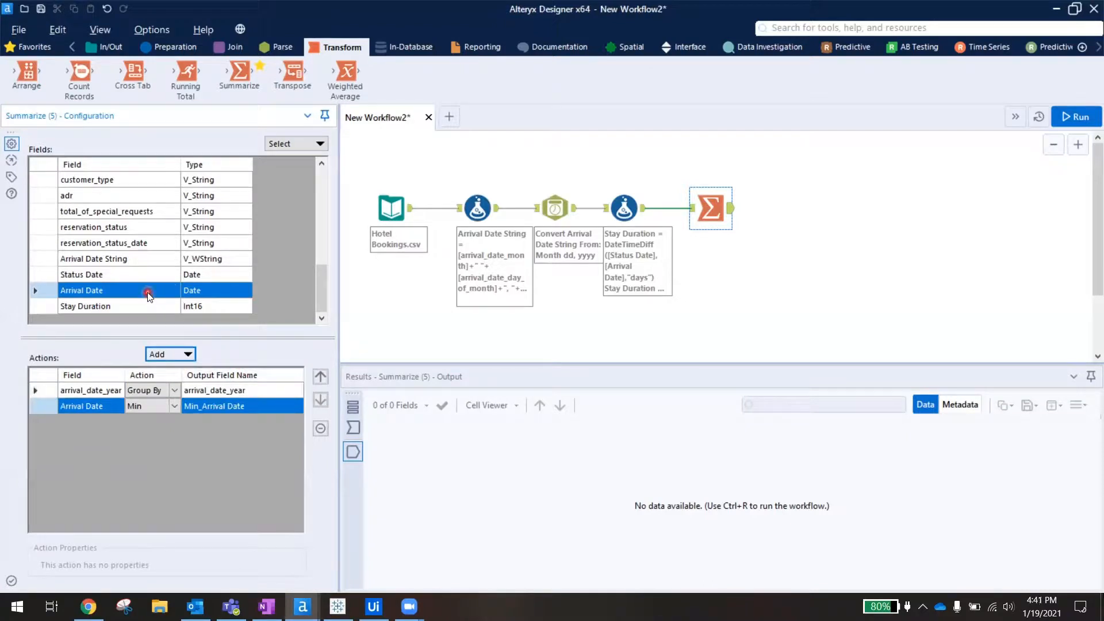
pyautogui.click(170, 349)
pyautogui.click(185, 356)
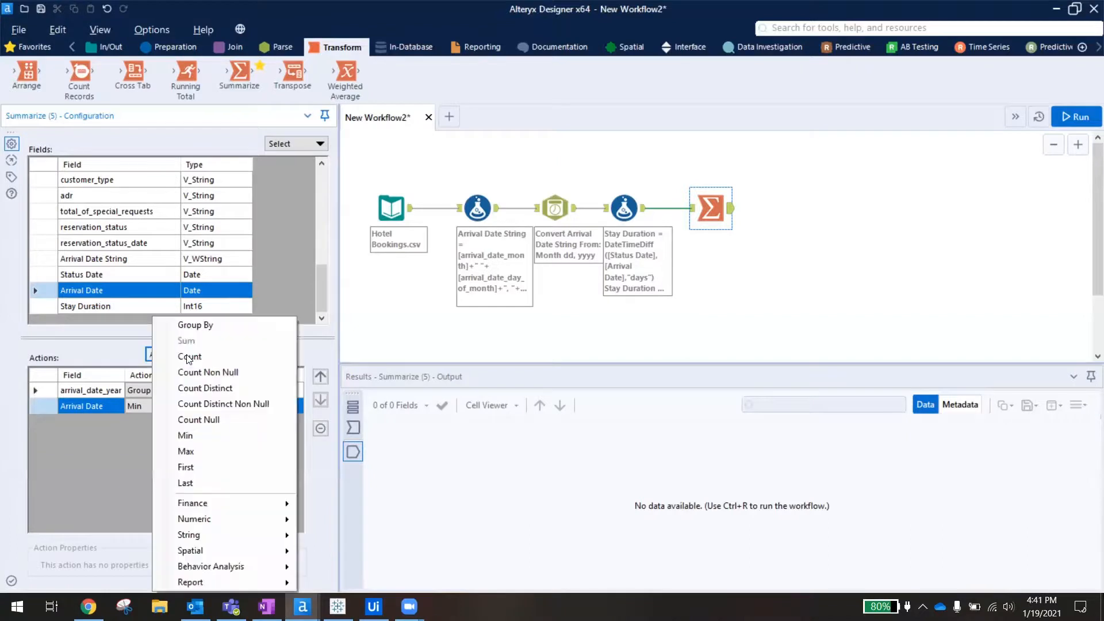
pyautogui.click(203, 451)
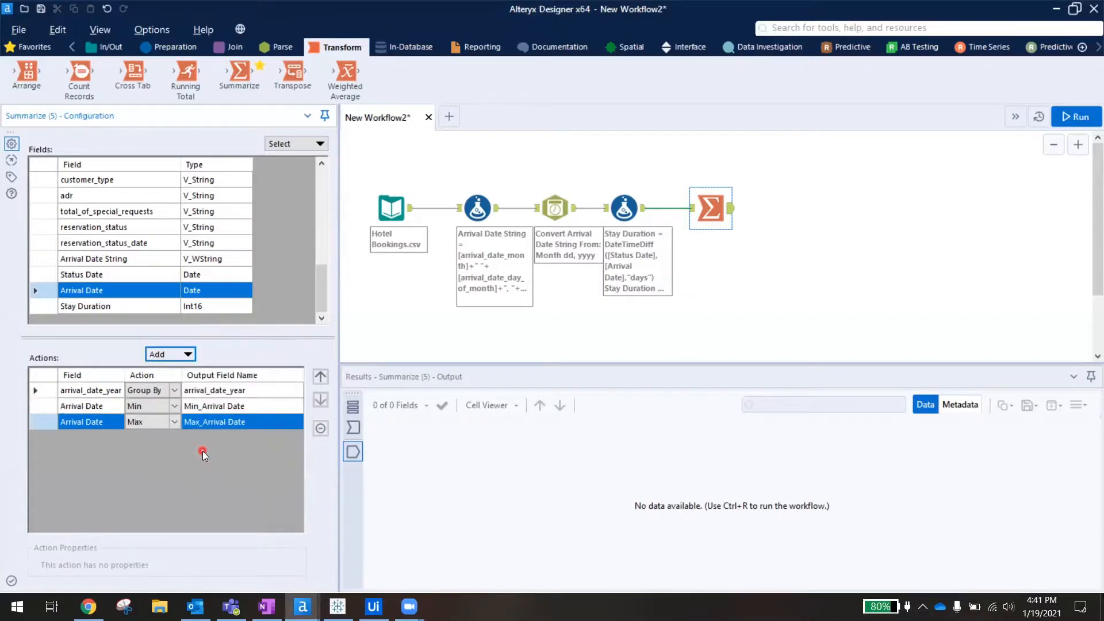
# Rename the output field of the Min action to First Arrival Date.
pyautogui.click(196, 406)
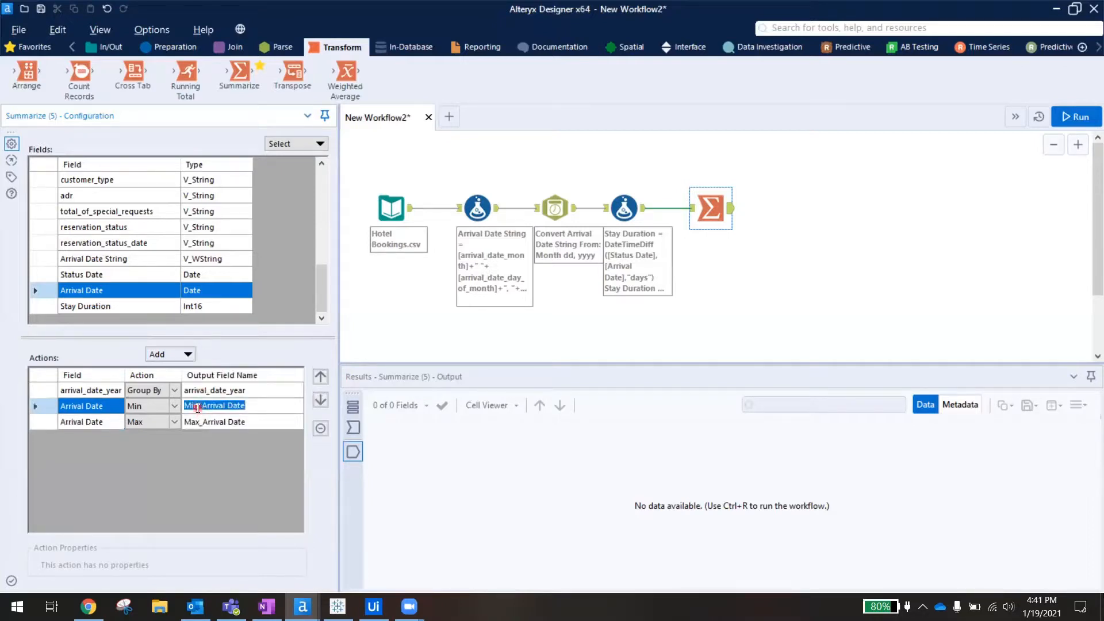
pyautogui.click(197, 408)
pyautogui.press('BackSpace')
pyautogui.press('BackSpace')
pyautogui.press('BackSpace')
pyautogui.press('BackSpace')
pyautogui.write('First')
pyautogui.click(234, 438)
# Rename the output field of the Max action to Last Arrival Date.
pyautogui.click(199, 424)
pyautogui.click(226, 423)
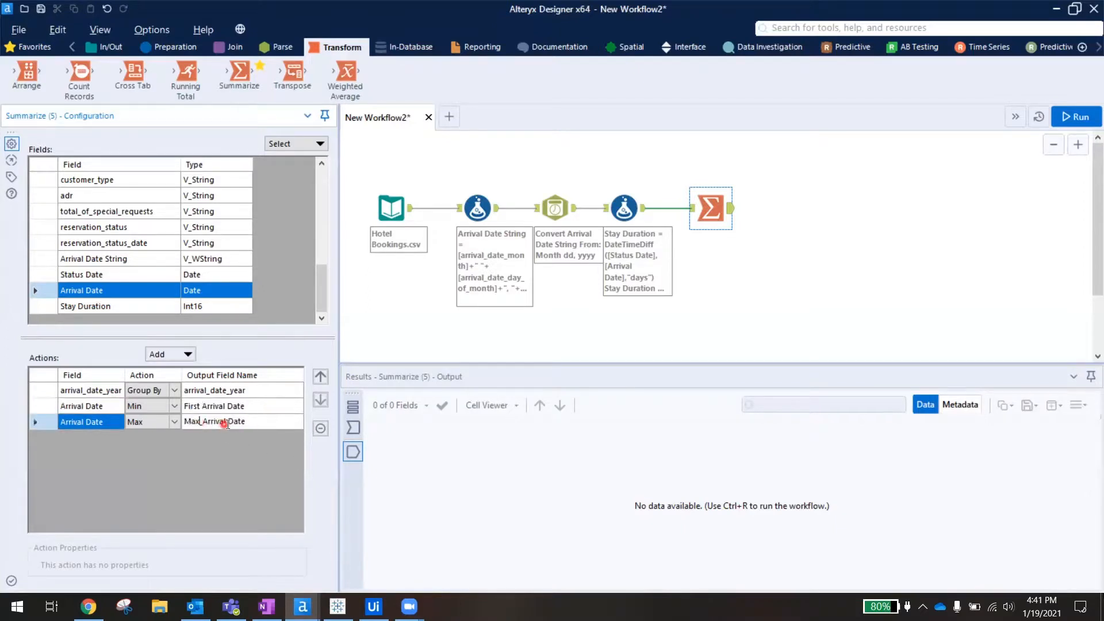
pyautogui.press('BackSpace')
pyautogui.press('BackSpace')
pyautogui.press('BackSpace')
pyautogui.press('BackSpace')
pyautogui.write('Last')
# Add a numeric Average action on Stay Duration to the Summarize tool and run the workflow.
pyautogui.click(51, 307)
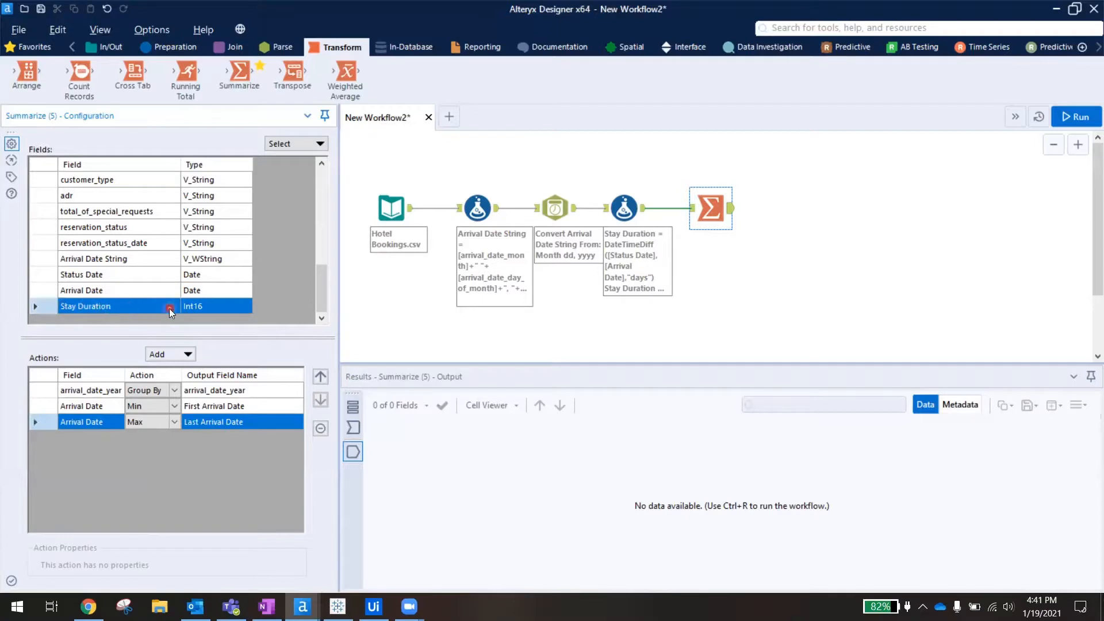
pyautogui.click(184, 355)
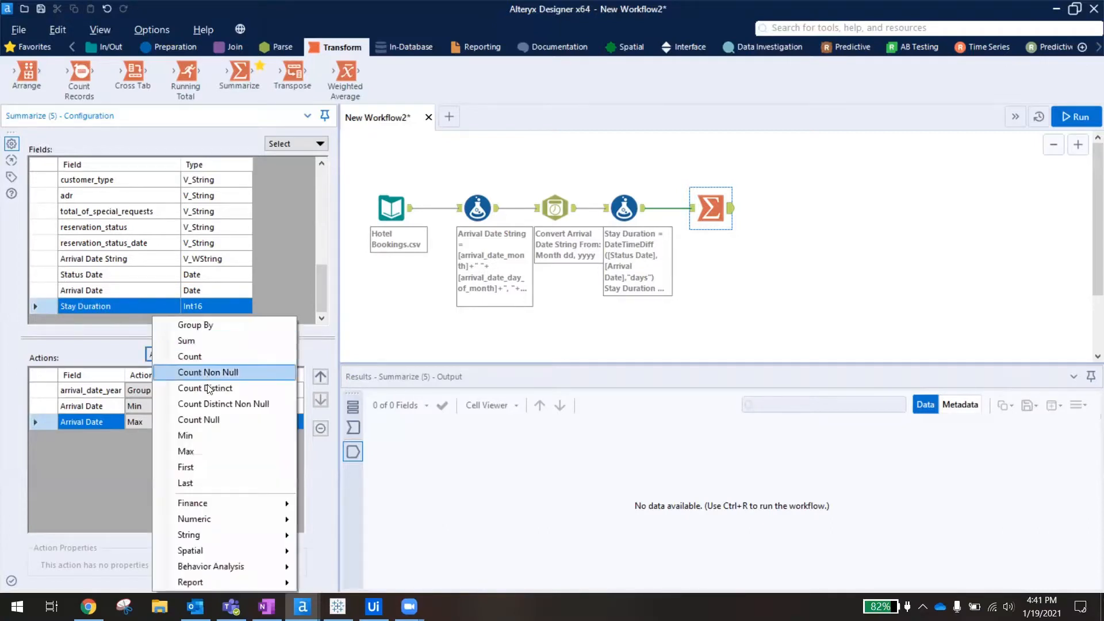
pyautogui.moveTo(224, 519)
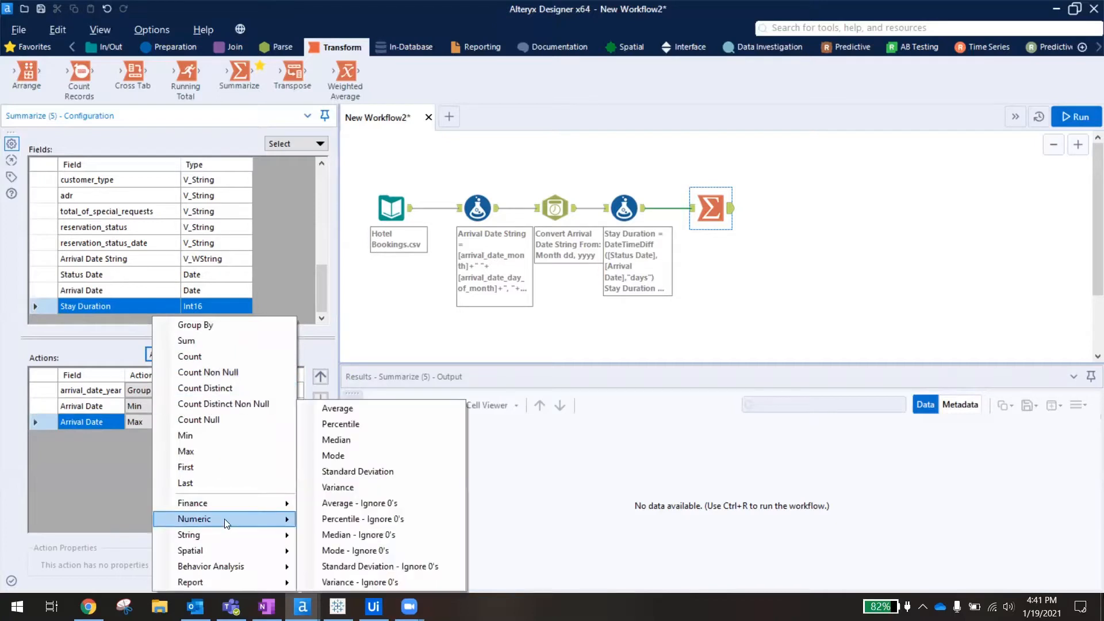
pyautogui.click(347, 407)
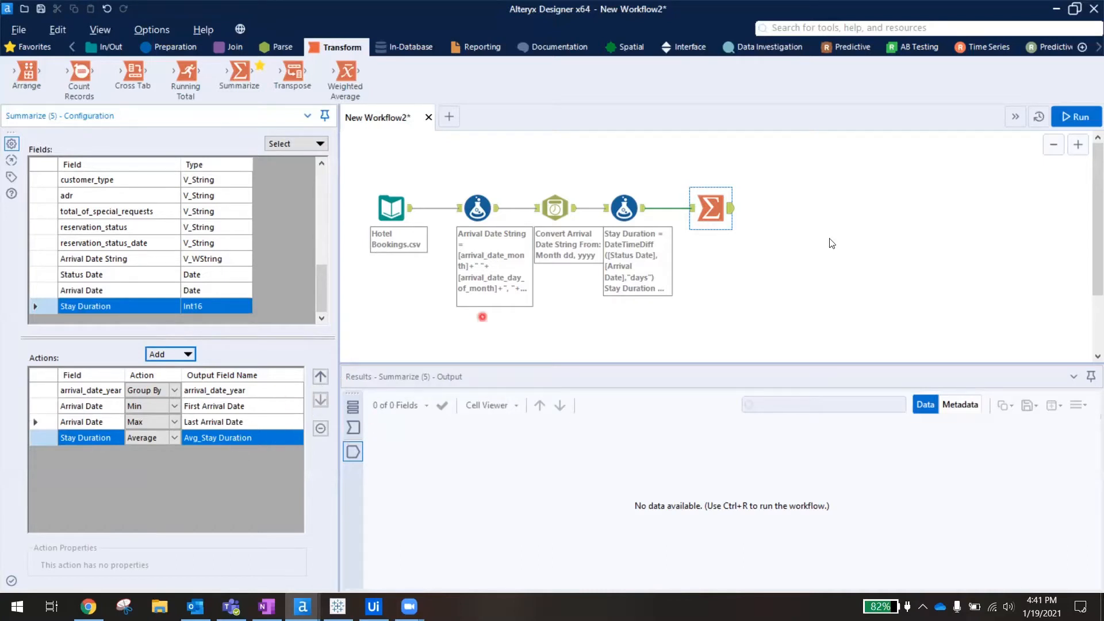
pyautogui.click(1070, 117)
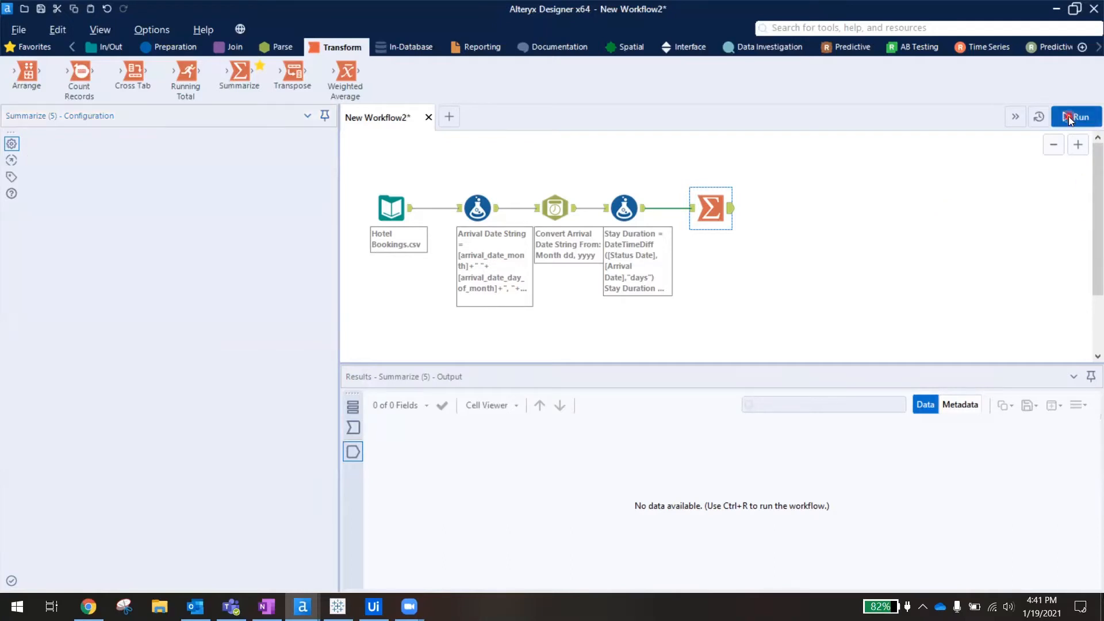